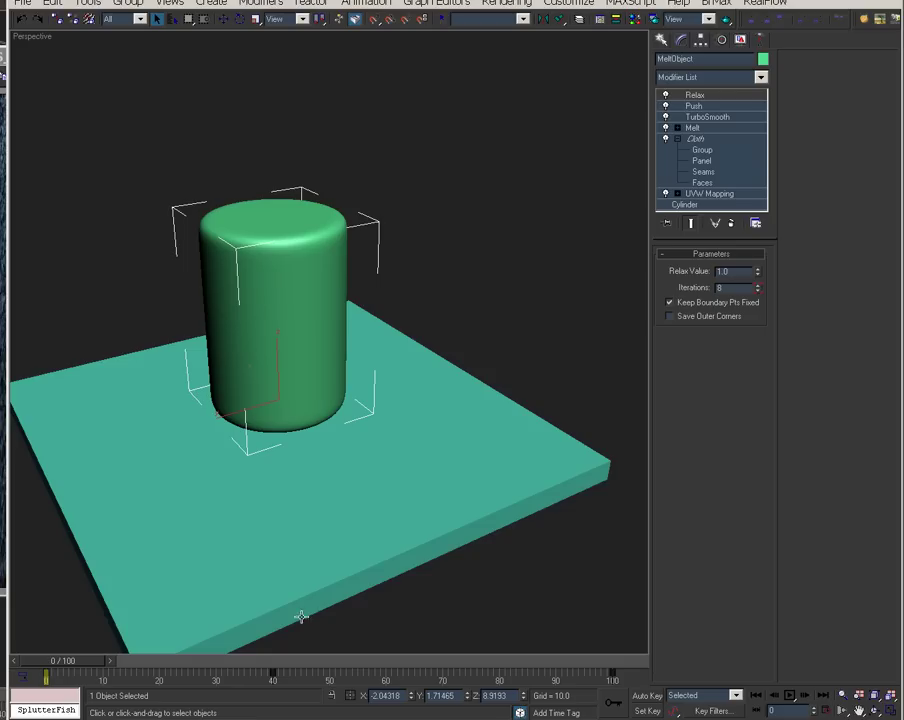
- Scrub through the melt animation to frame 100 and inspect the Melt modifier's parameters
drag(52, 661, 606, 688)
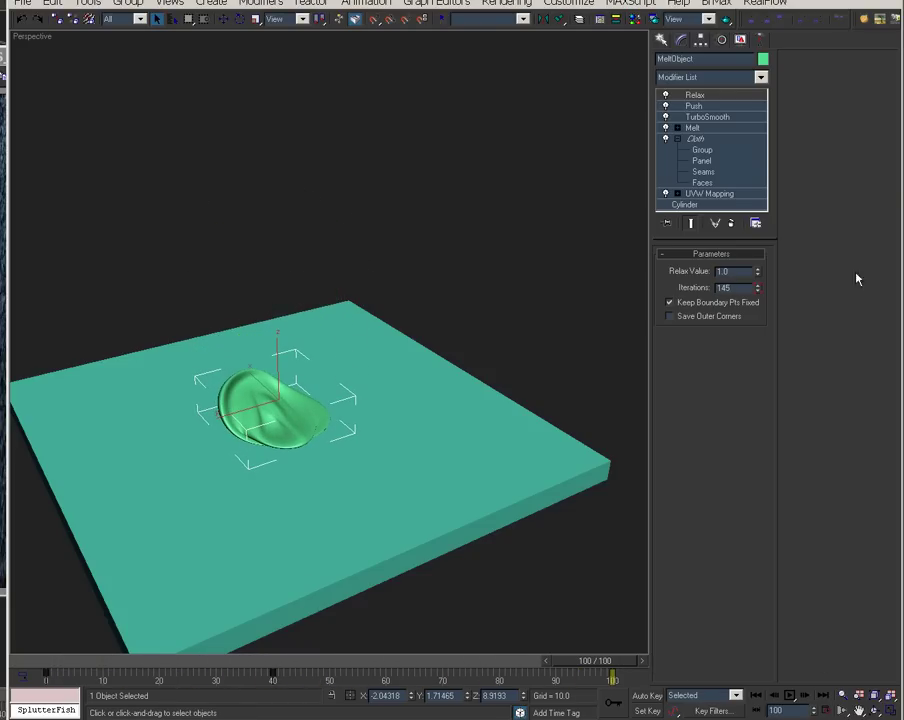
click(690, 138)
click(703, 129)
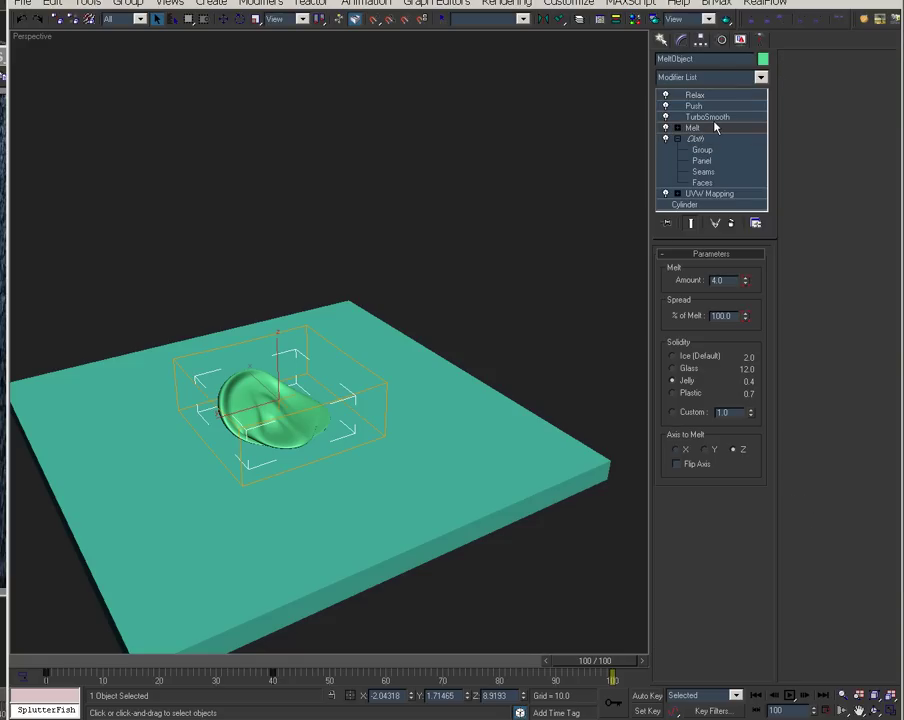
- Turn off the Relax and Push modifiers and scrub the timeline to examine the melt without them
drag(250, 670, 659, 669)
click(665, 95)
click(665, 106)
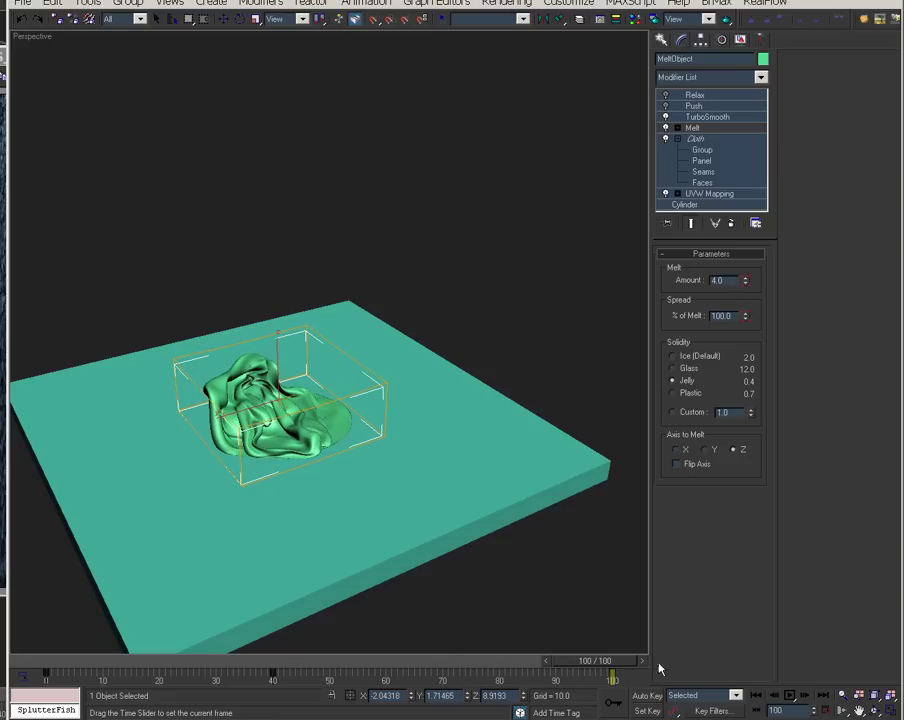
click(672, 107)
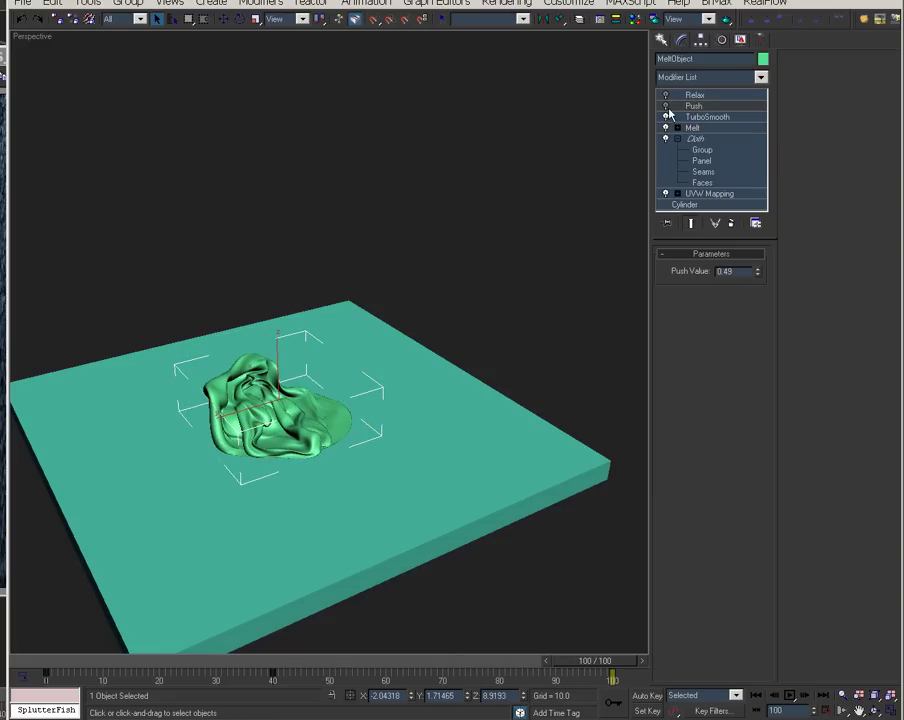
drag(330, 664, 615, 669)
- Turn the Push modifier back on and set its Push Value to 1.0
drag(757, 269, 820, 112)
drag(822, 48, 813, 132)
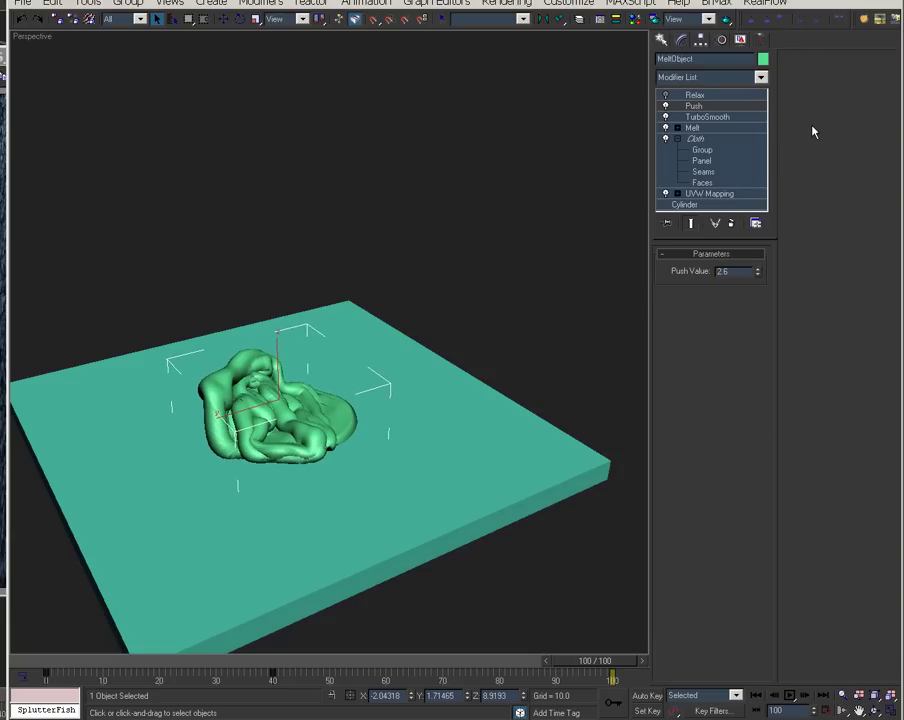
drag(738, 274, 691, 272)
text(1)
key(Return)
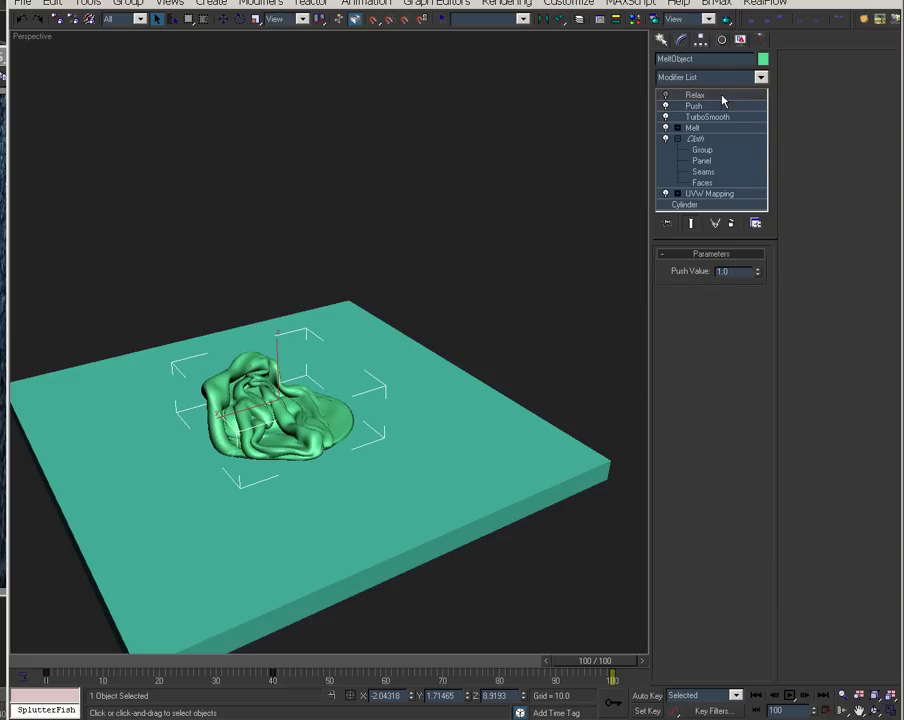
- Turn the Relax modifier back on and scrub to frame 100 to check its effect
click(722, 95)
click(666, 95)
drag(590, 679, 724, 680)
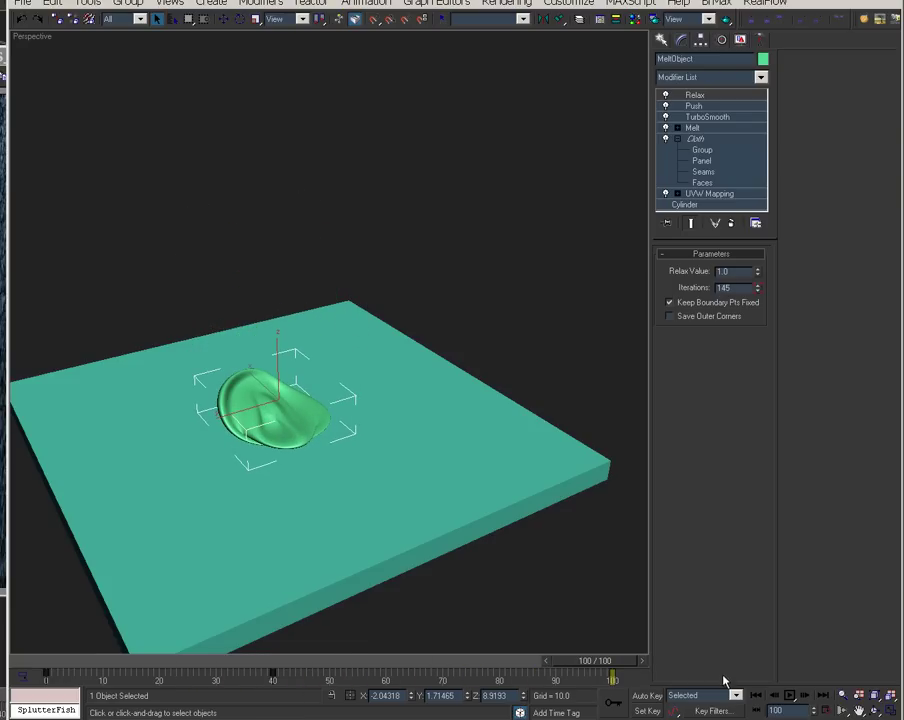
- Animate the Relax modifier with Auto Key, keying its Iterations to 17 at frame 100, and switch Auto Key off
click(648, 695)
click(758, 291)
drag(760, 294, 761, 453)
drag(601, 668, 685, 681)
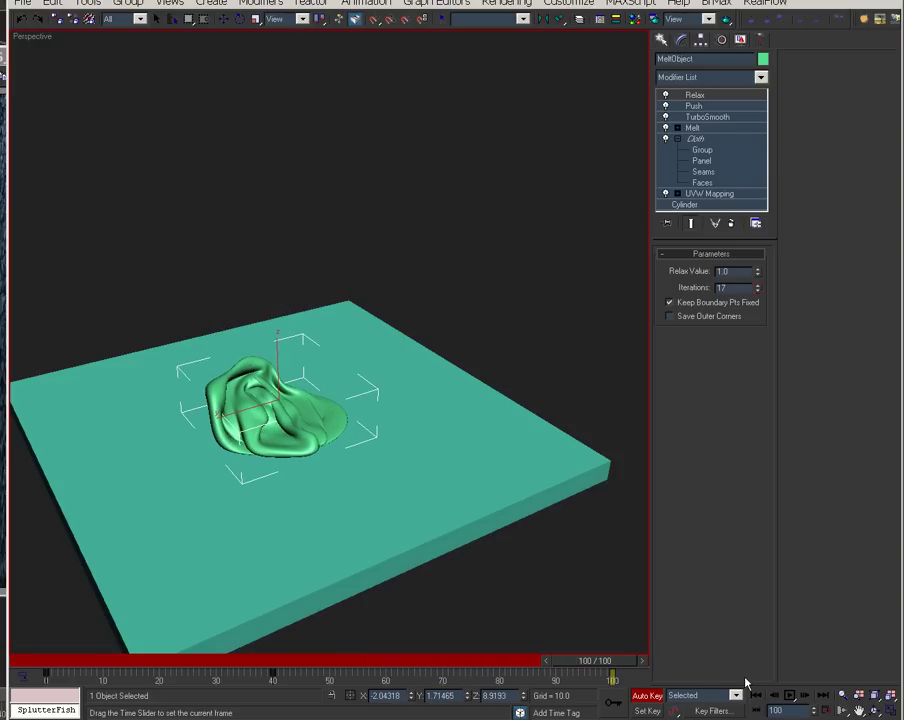
click(646, 696)
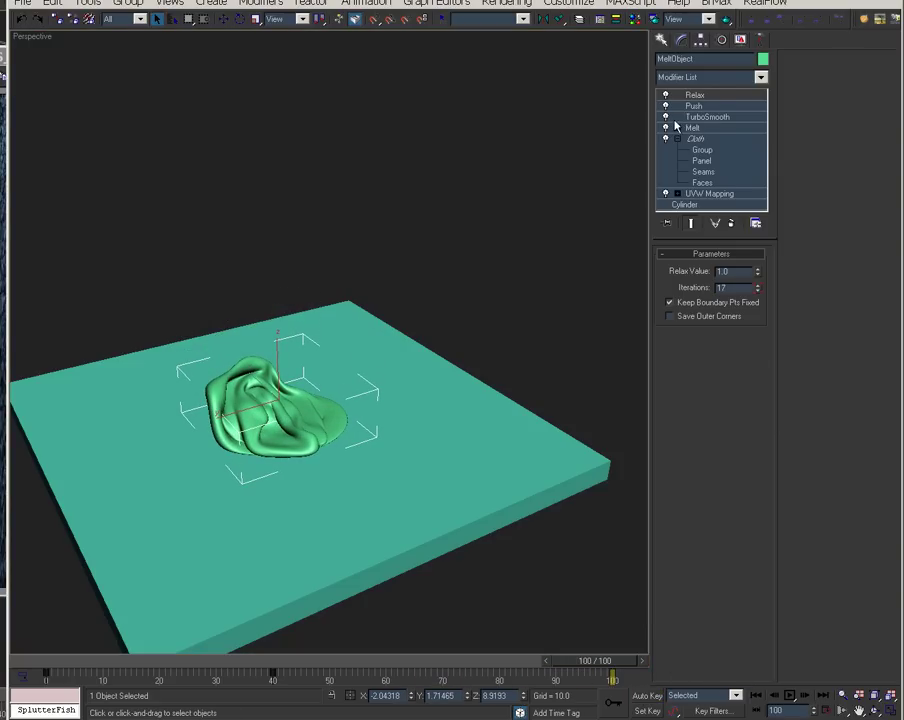
- Turn off the TurboSmooth, Push and Relax modifiers on MeltObject
click(666, 117)
click(666, 106)
click(665, 95)
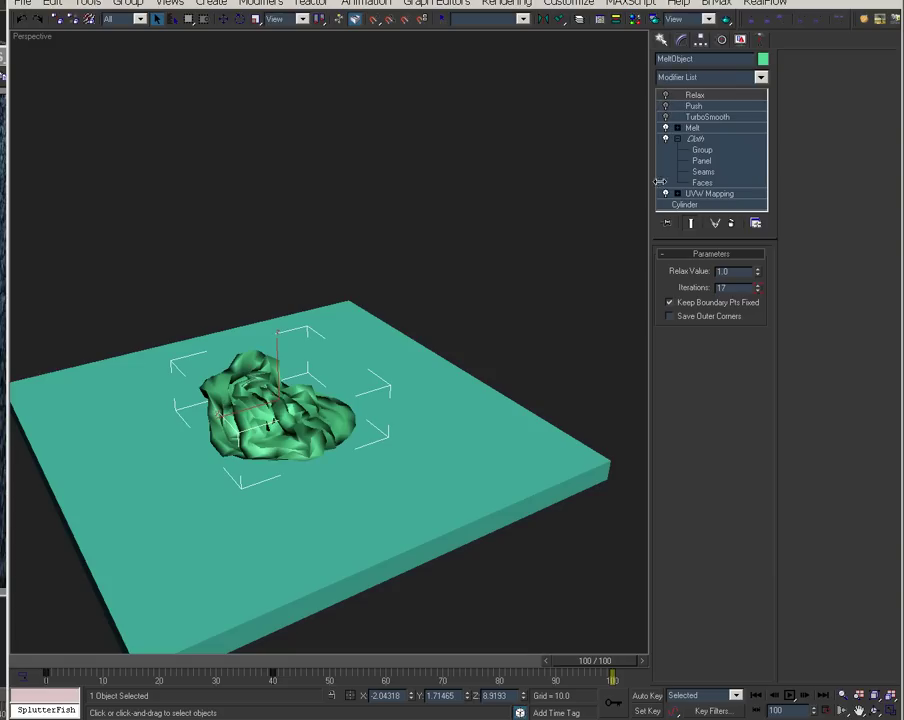
- Examine the unsmoothed melt with and without the Melt modifier from several angles, stopping the timeline at frame 64
drag(100, 661, 612, 668)
click(666, 128)
click(666, 128)
alt+middle_drag(488, 337, 225, 420)
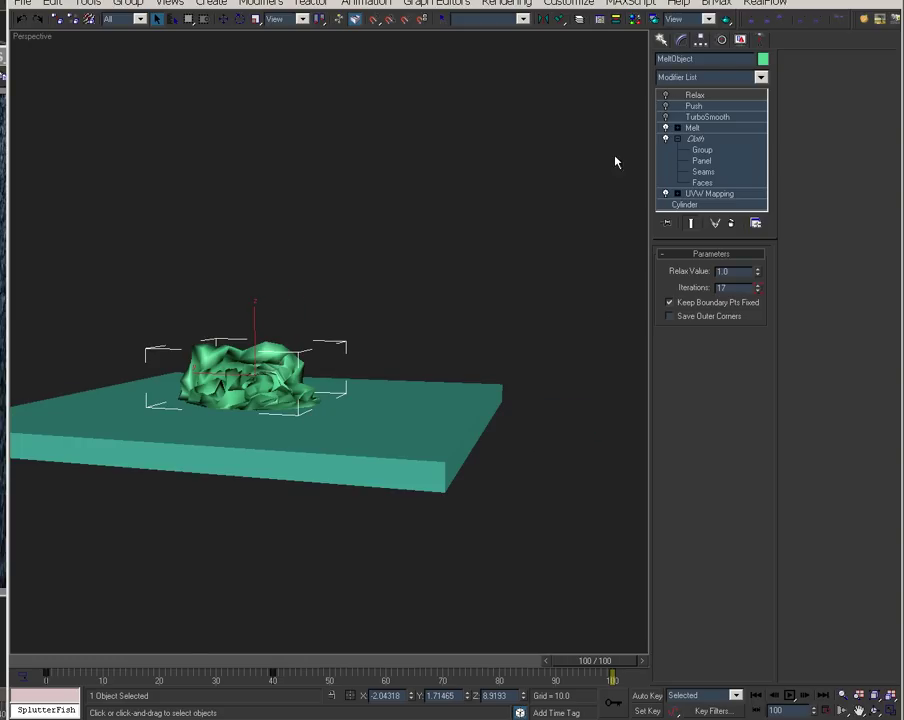
drag(116, 662, 408, 660)
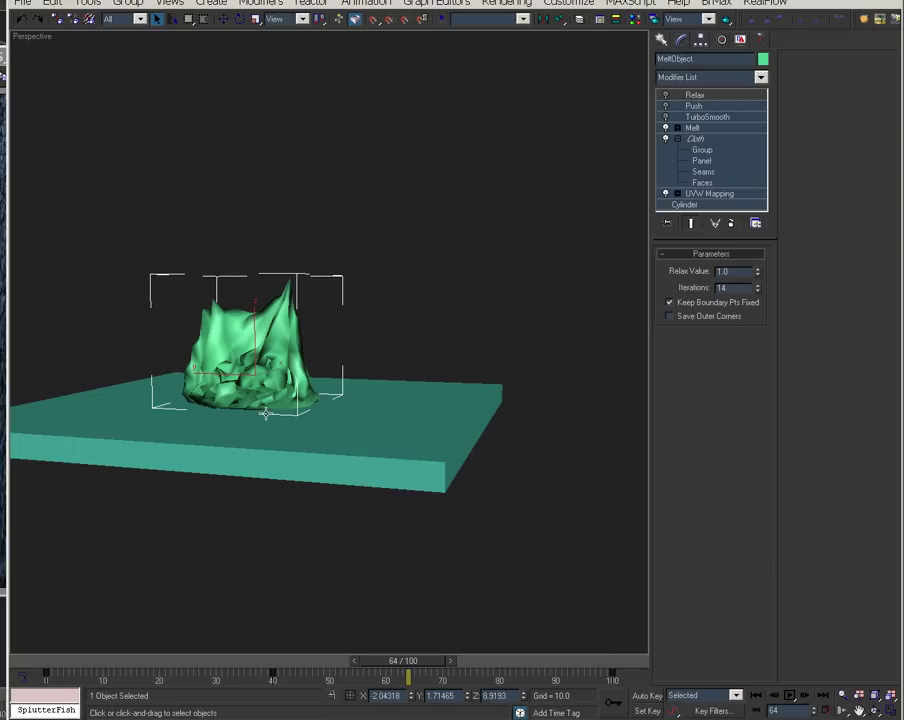
alt+middle_drag(214, 414, 230, 327)
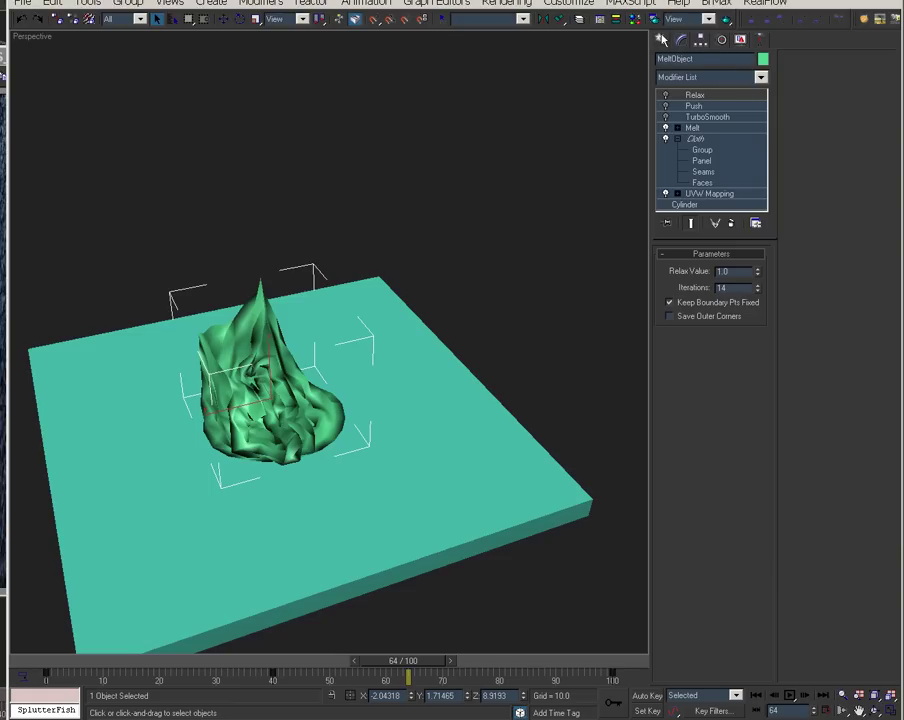
- Create a Thinking particle system in the perspective view beside the melting object
click(660, 40)
click(686, 80)
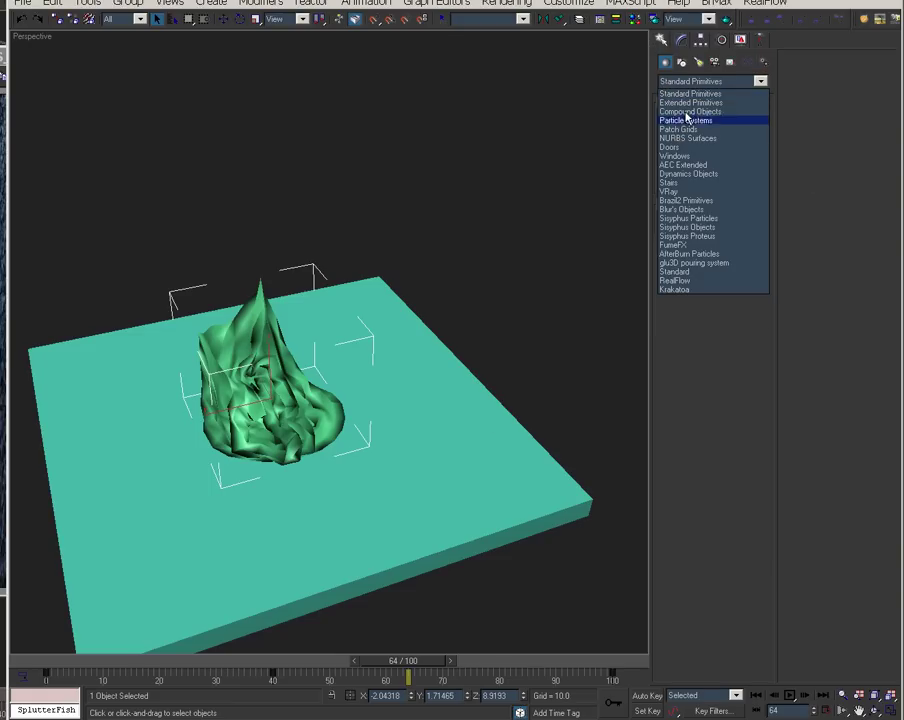
click(693, 119)
click(757, 176)
click(559, 307)
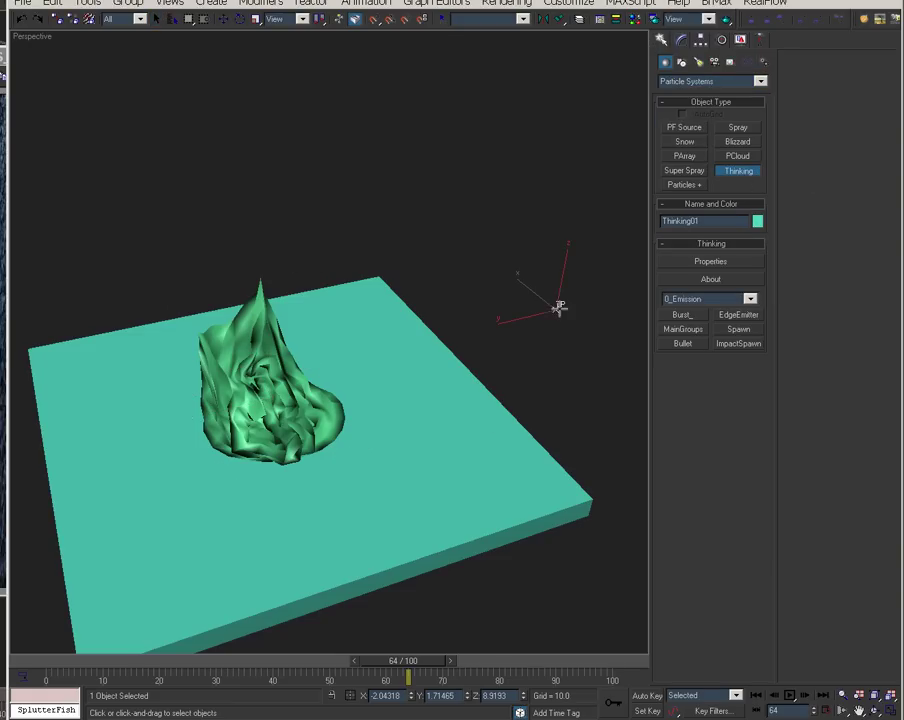
- Open the Thinking01 properties and add a dynamic set named Born under Master Dynamic
click(711, 260)
drag(315, 57, 544, 12)
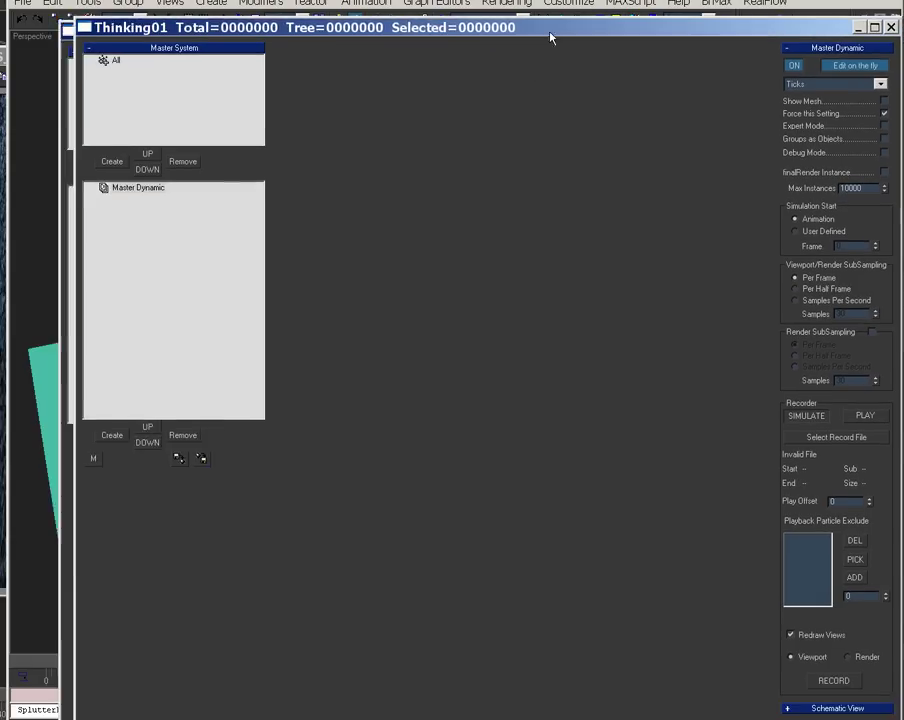
click(115, 183)
click(102, 429)
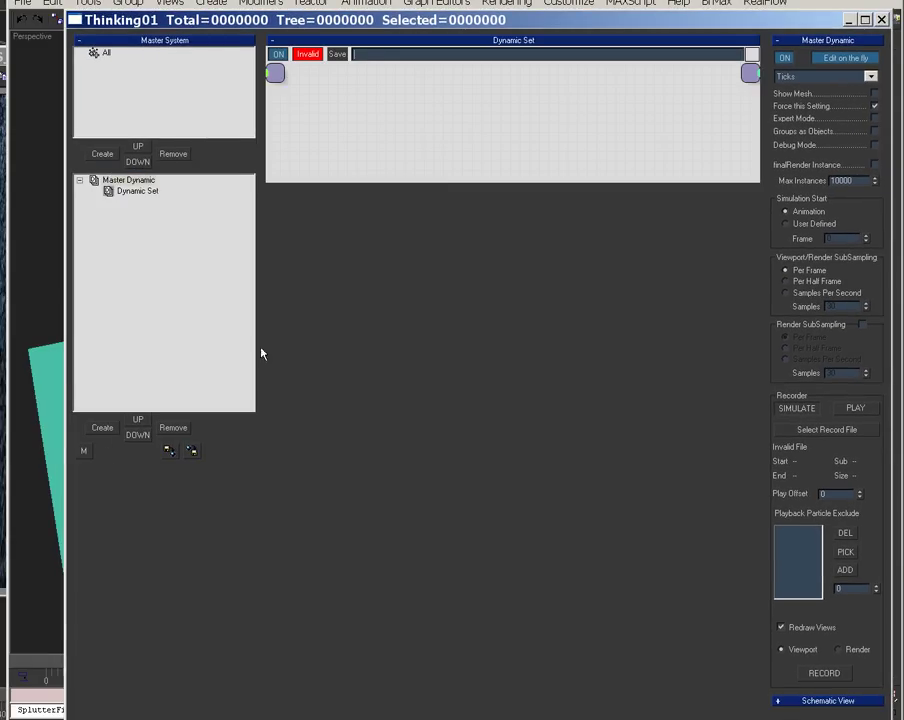
click(138, 191)
click(138, 192)
text(Born)
key(Return)
- Add a MatterWaves operator to the Born set and assign MeltObject as its emitter
right_click(314, 115)
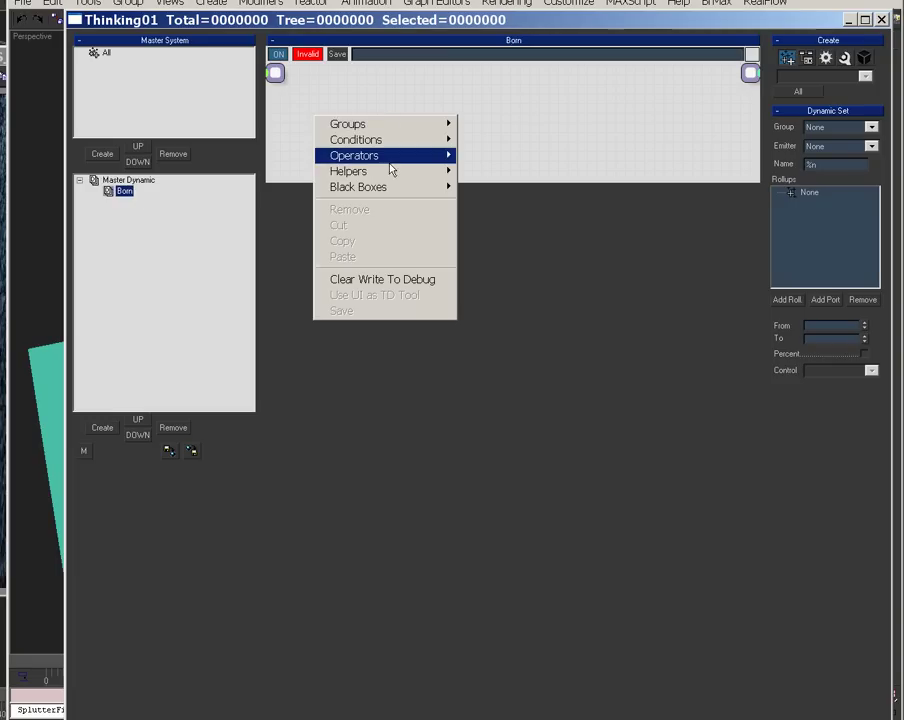
mouse_move(355, 155)
mouse_move(495, 187)
click(600, 204)
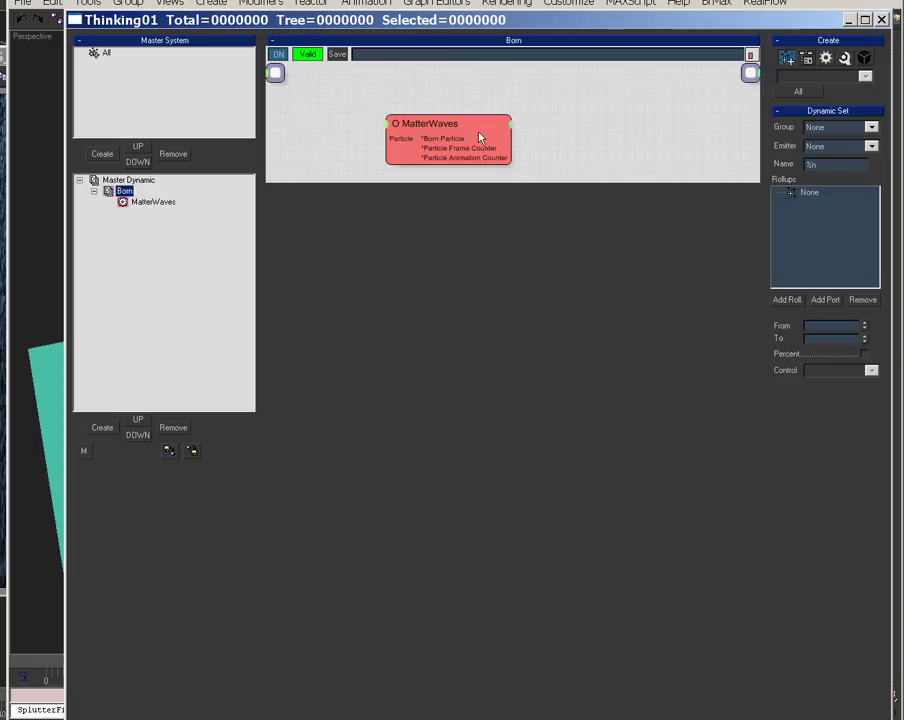
click(444, 132)
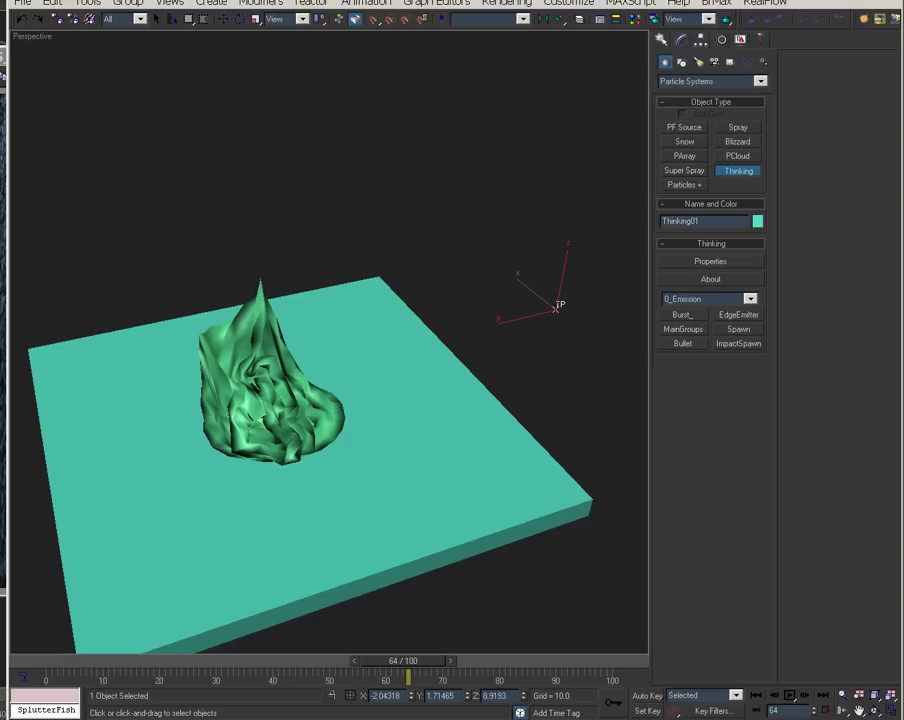
- Create a particle group named Melt under All in the Thinking01 master system
click(682, 40)
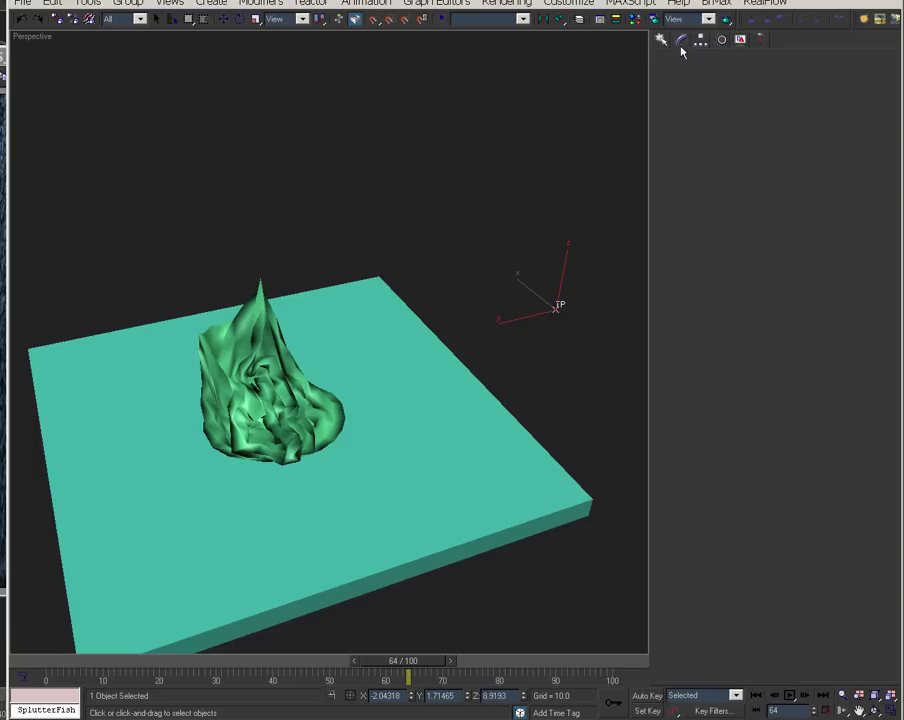
alt+middle_drag(364, 358, 368, 305)
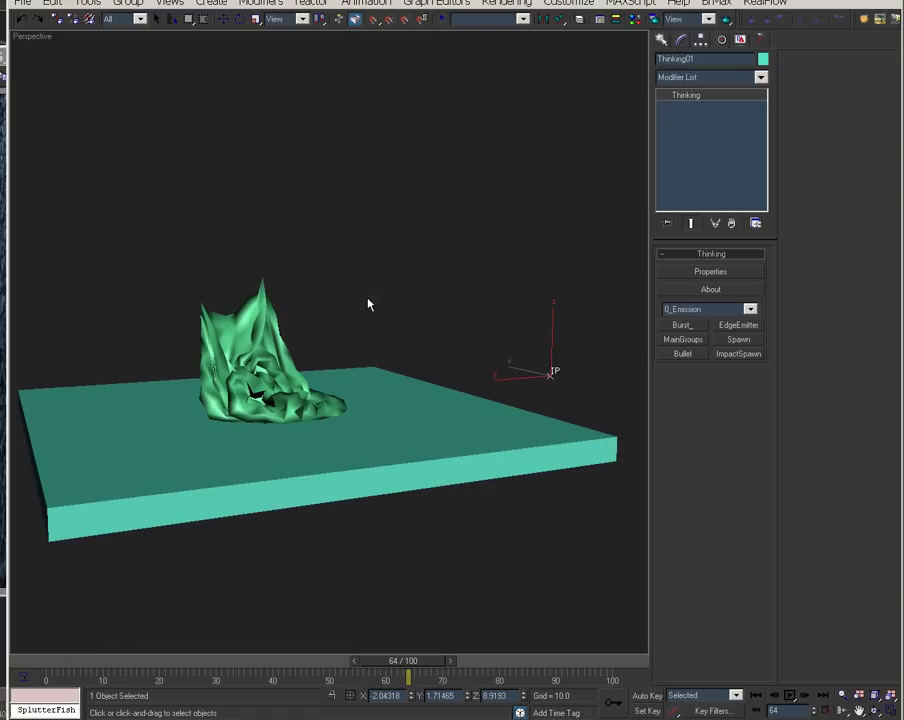
key(w)
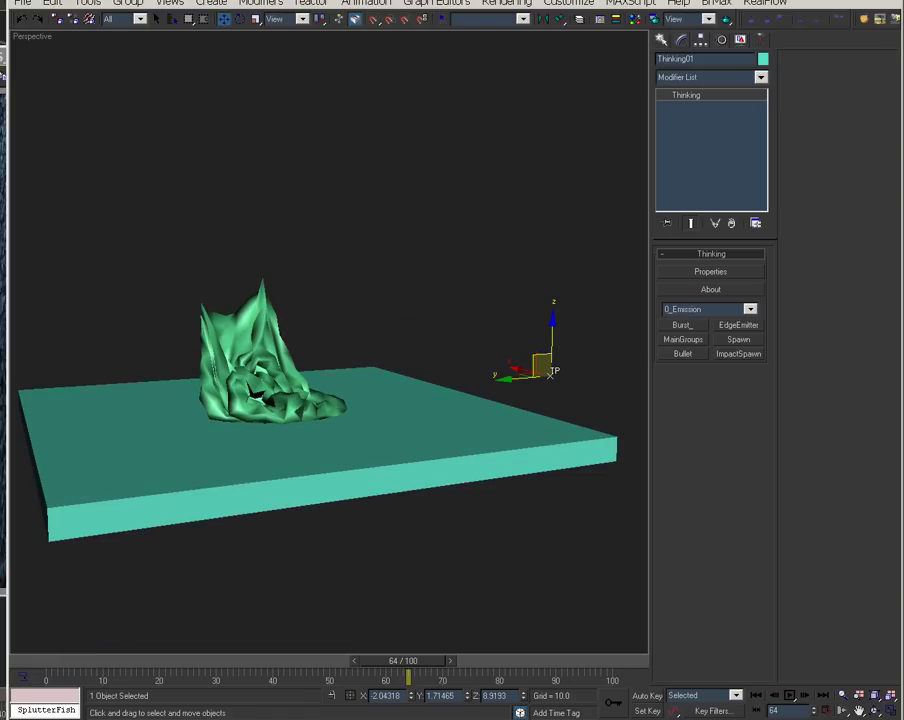
drag(505, 715, 652, 69)
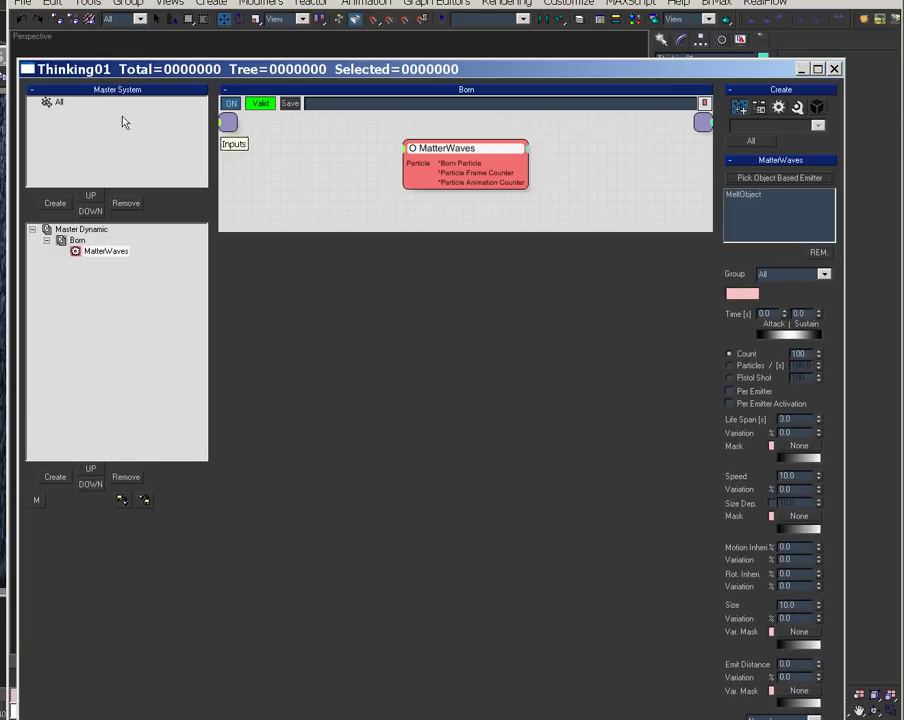
click(59, 102)
click(60, 200)
click(83, 114)
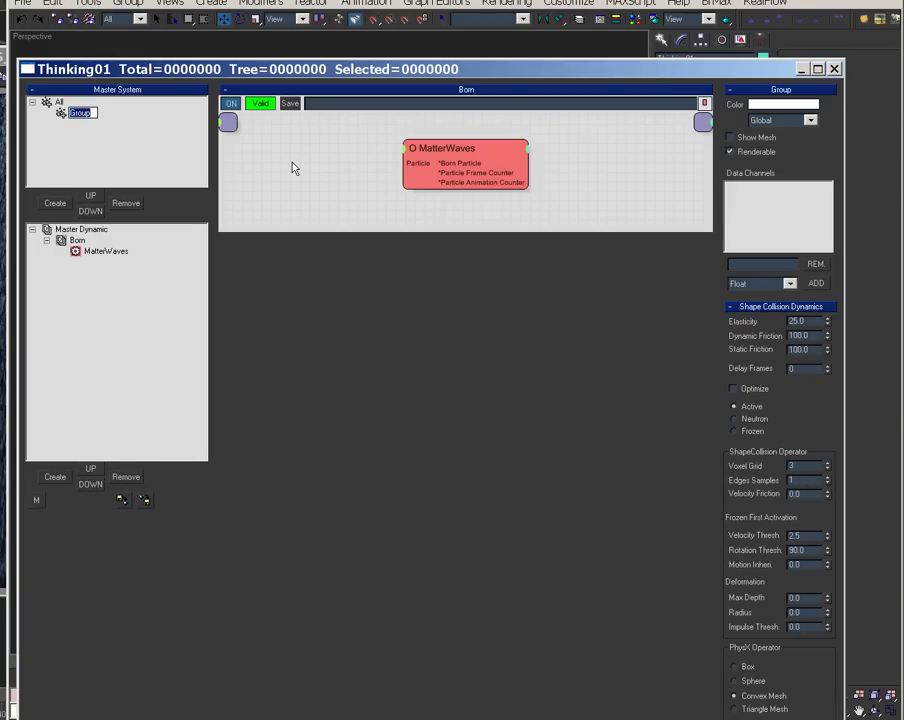
text(Melt)
key(Return)
- Set the MatterWaves operator's particle group to Melt
click(452, 160)
click(795, 275)
click(778, 289)
drag(658, 72, 676, 29)
drag(551, 26, 440, 715)
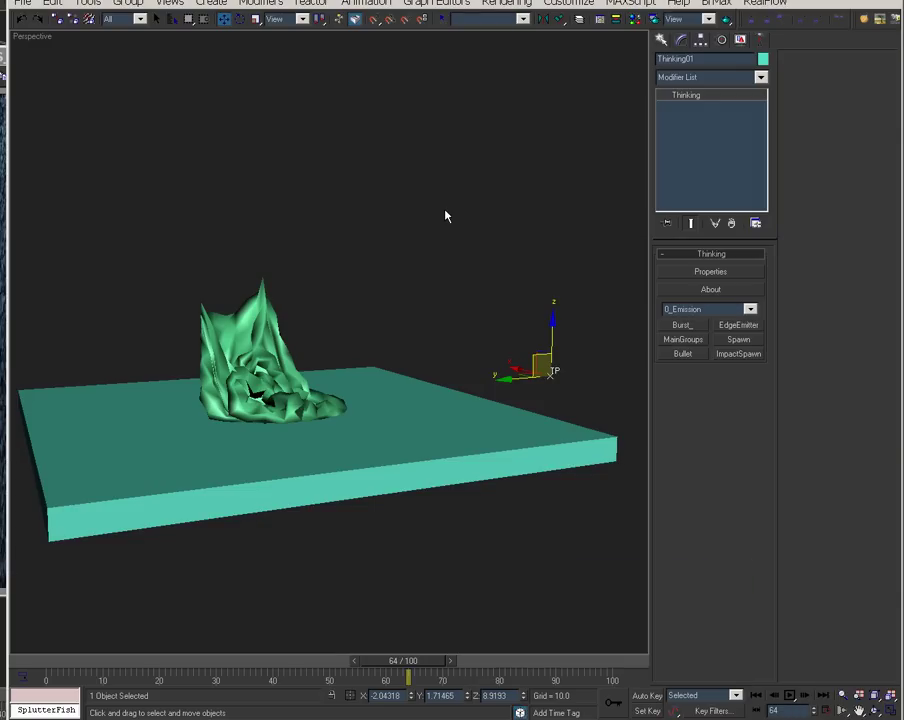
- Enable Use Material/Map for the MatterWaves emitter and assign the SwipeDpwn gradient ramp from the Material Editor as its map
key(m)
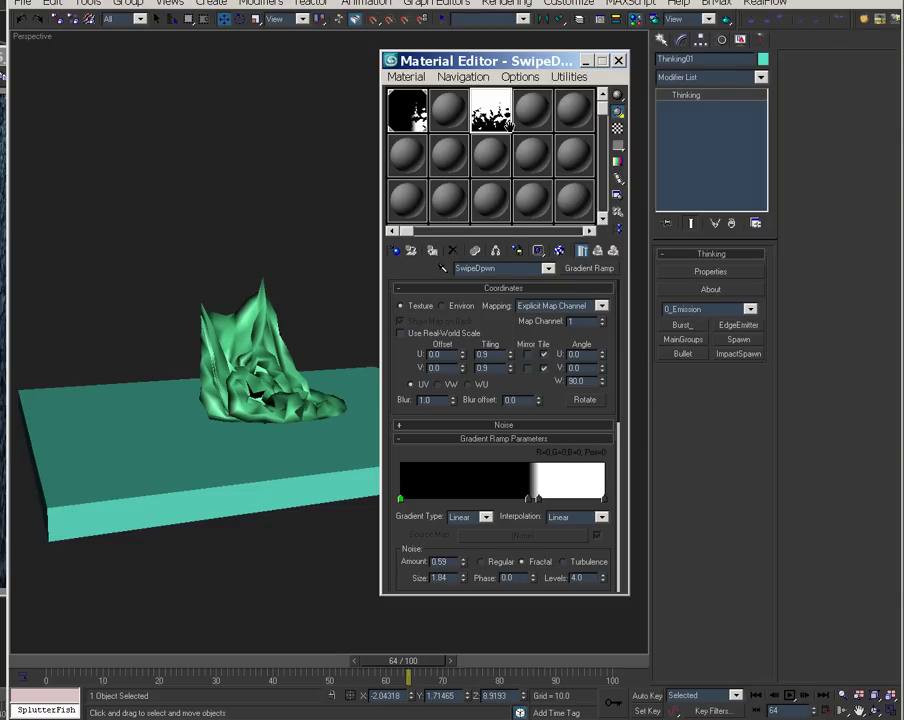
drag(700, 715, 255, 14)
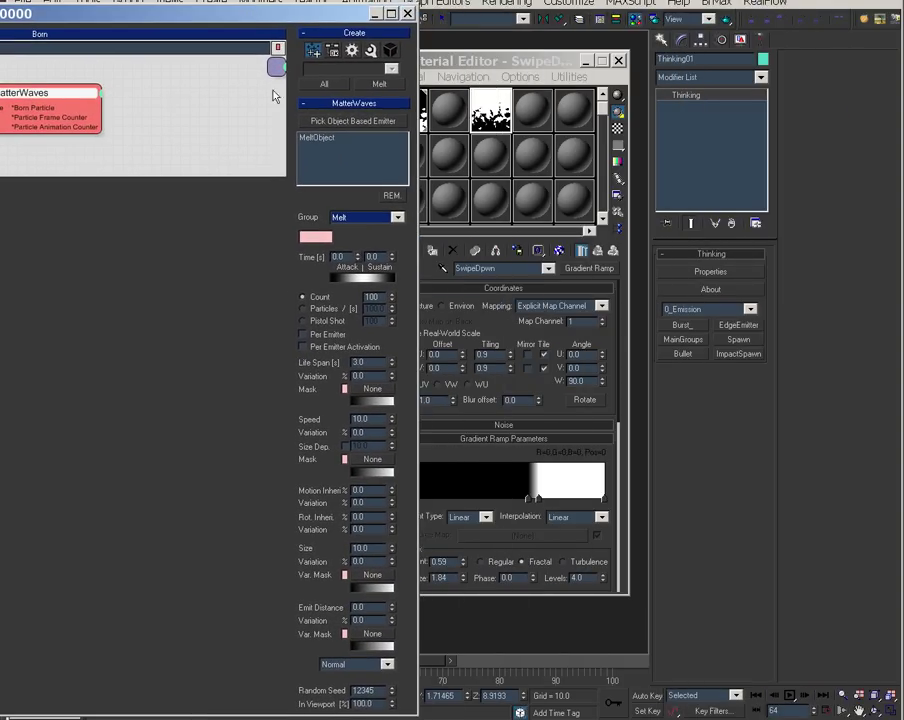
scroll(395, 418, down, 5)
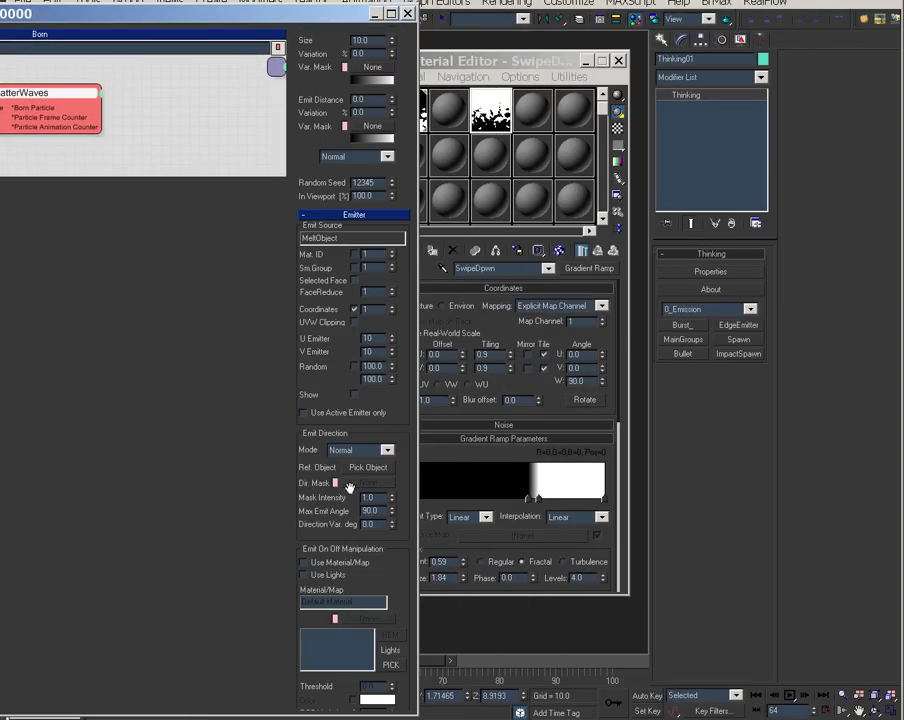
click(330, 563)
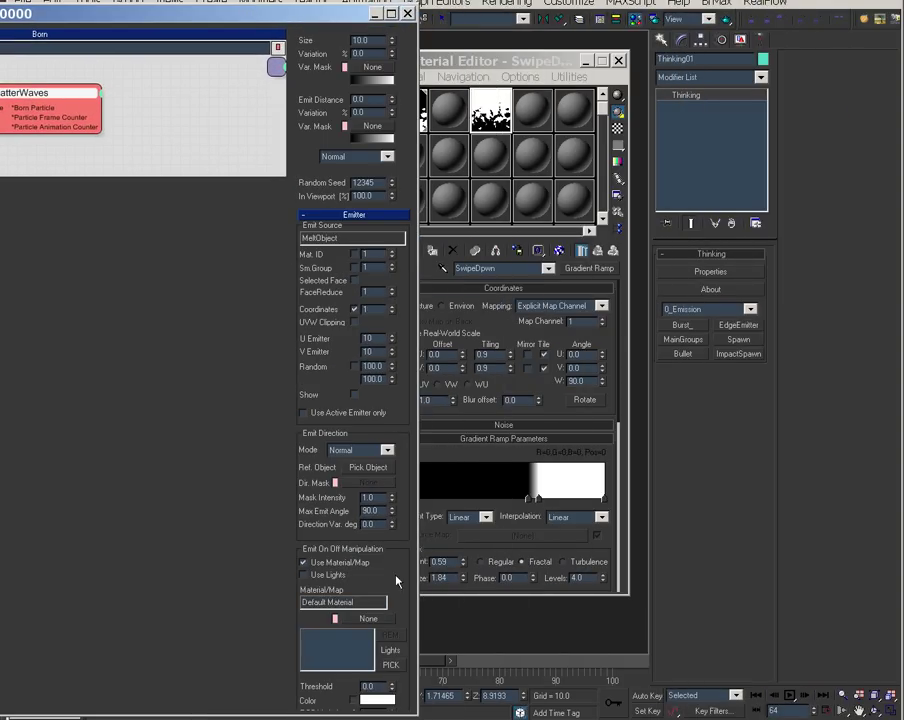
scroll(380, 594, up, 1)
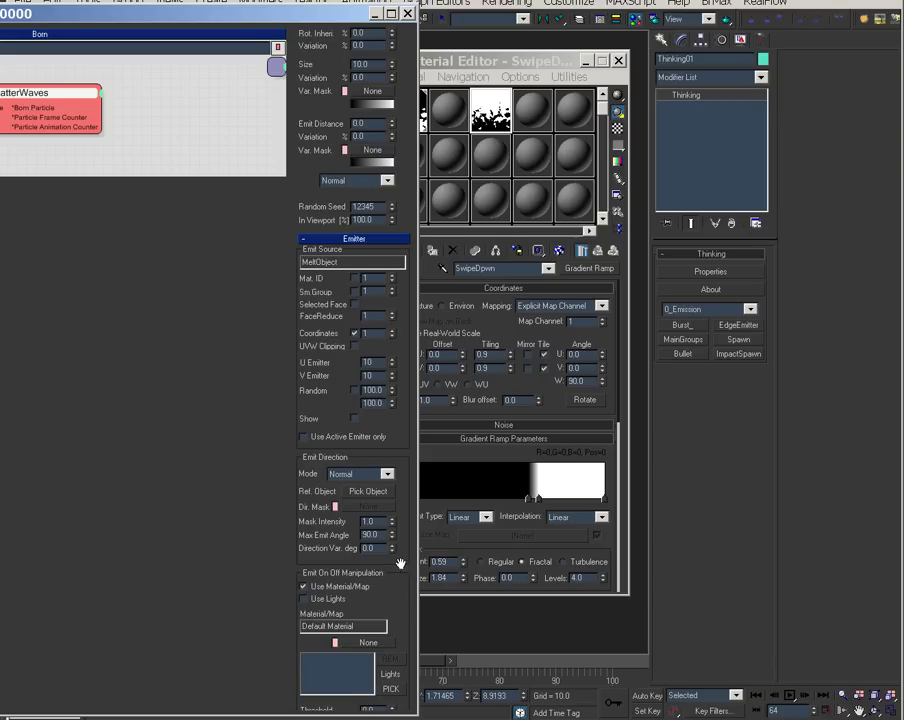
drag(487, 113, 368, 643)
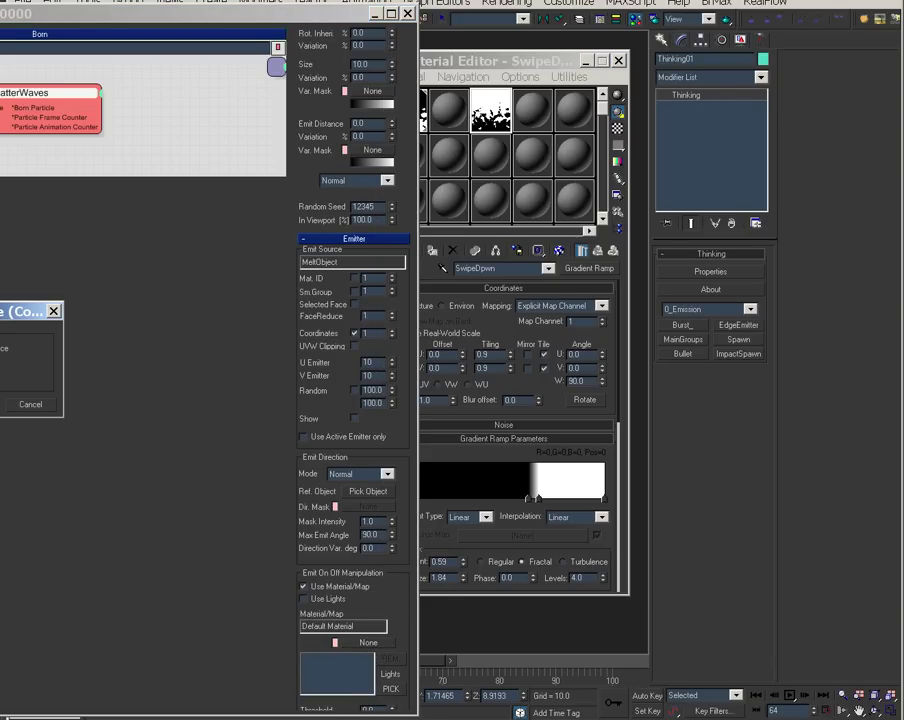
key(Return)
- Rename the SwipeDpwn gradient ramp map as Emiissionmap in the Material Editor
drag(186, 17, 2, 160)
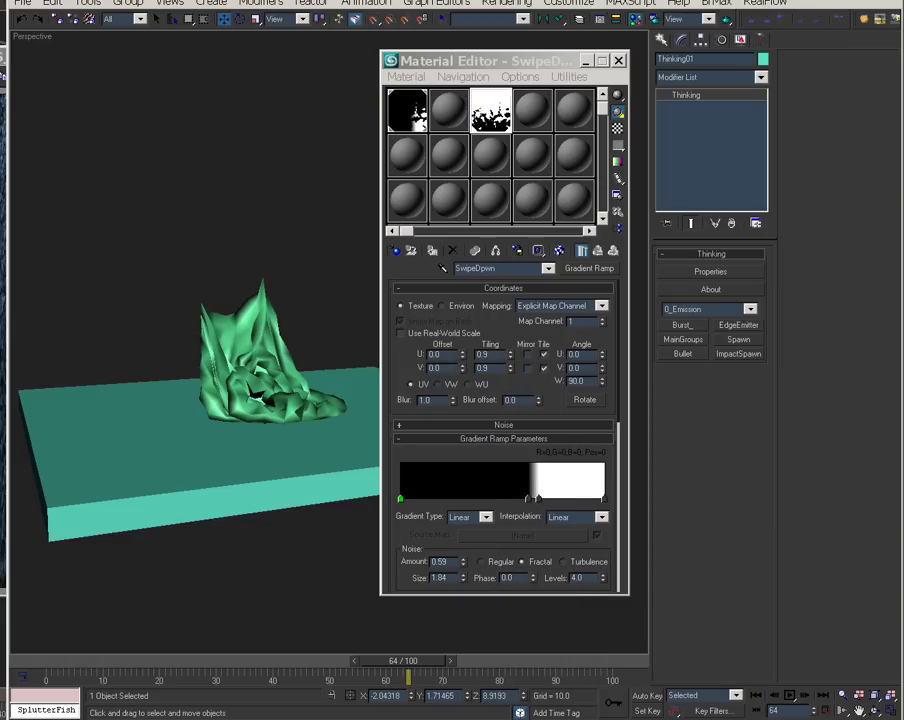
click(505, 266)
double_click(505, 266)
text(Emiissionma)
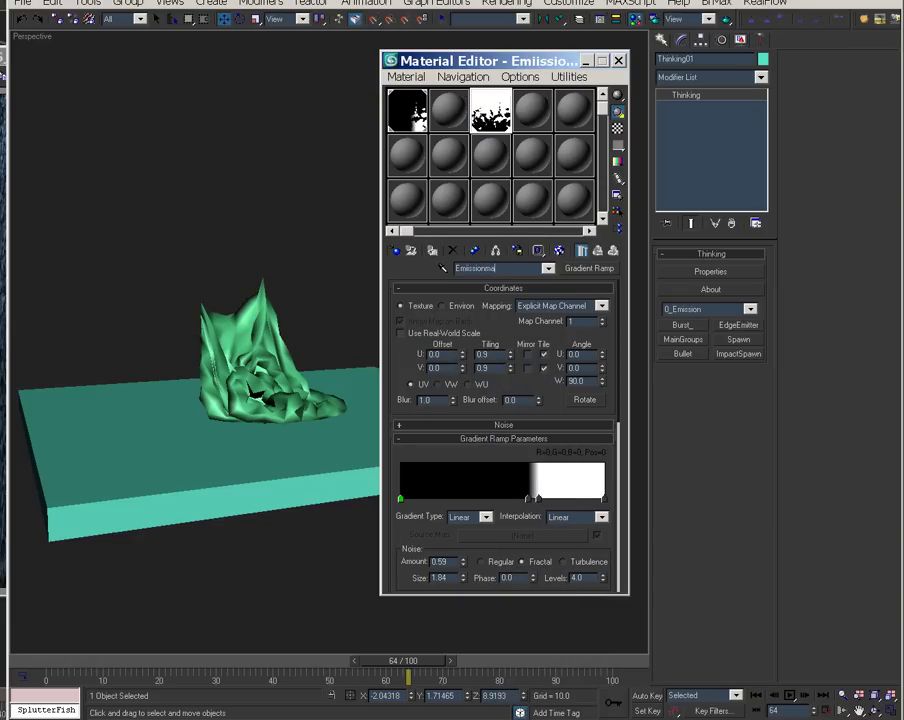
- Preview the particle emission along the timeline and return to the MatterWaves settings
drag(55, 662, 488, 691)
drag(672, 716, 716, 50)
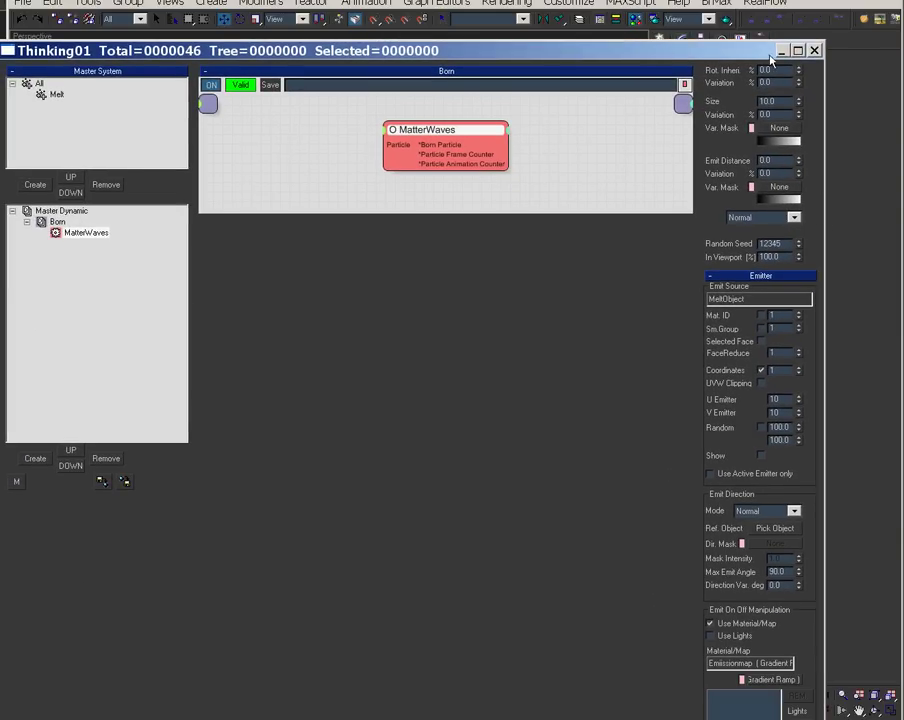
- Set the MatterWaves U Emitter and V Emitter to 100 each and enable the Random option for the emitter
drag(770, 60, 768, 1)
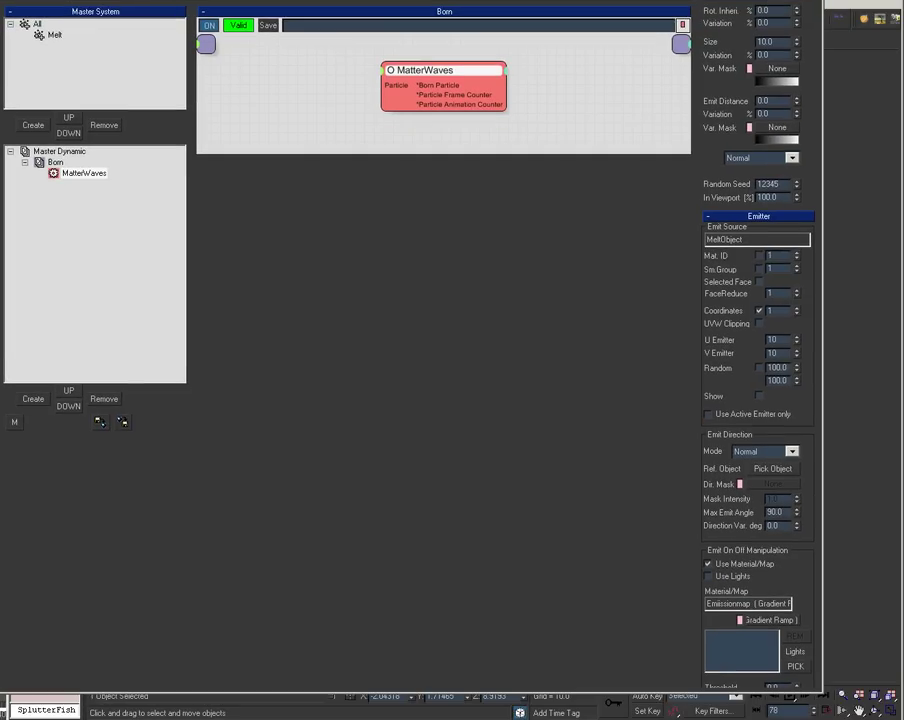
key(Return)
click(782, 352)
text(0)
key(Return)
scroll(818, 220, up, 8)
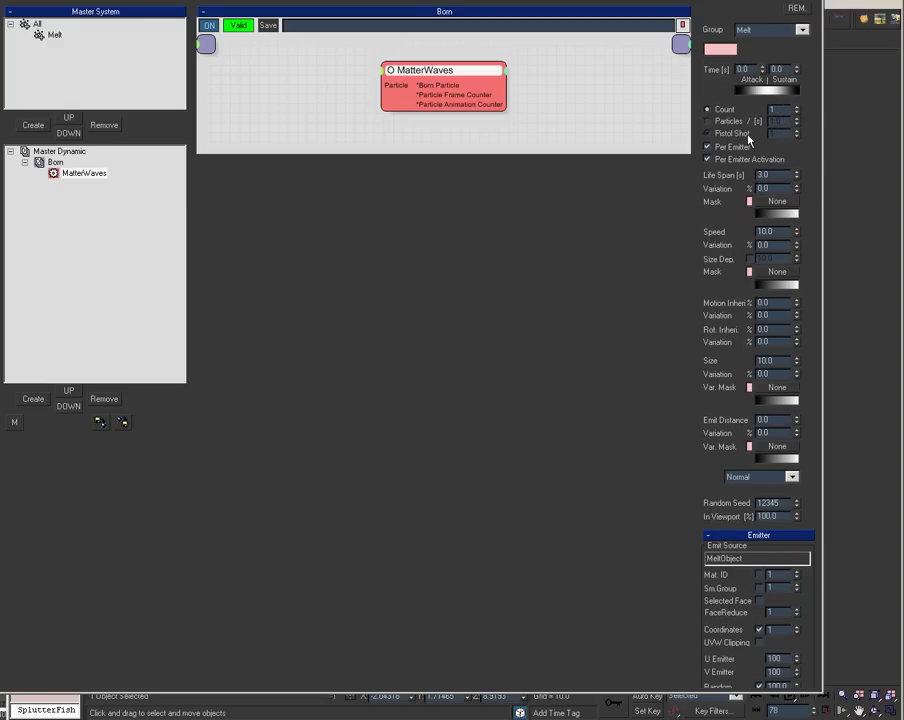
- Scrub through the animation to examine how particles are emitted from the melting cylinder as the gradient ramp moves
drag(665, 2, 565, 458)
mouse_move(70, 673)
mouse_down()
mouse_move(50, 672)
mouse_move(342, 674)
mouse_up()
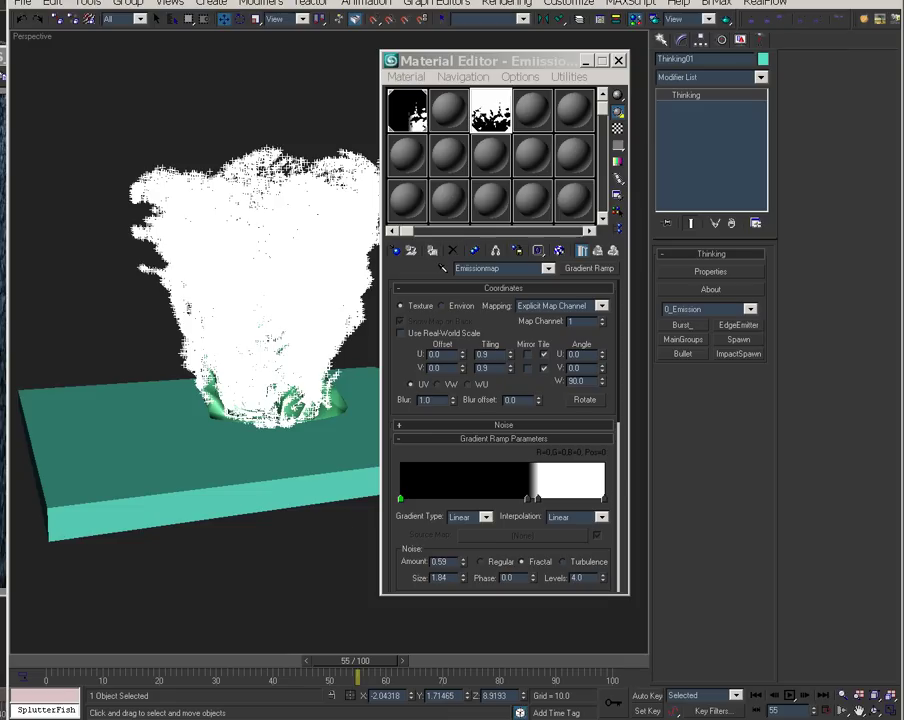
drag(59, 659, 447, 708)
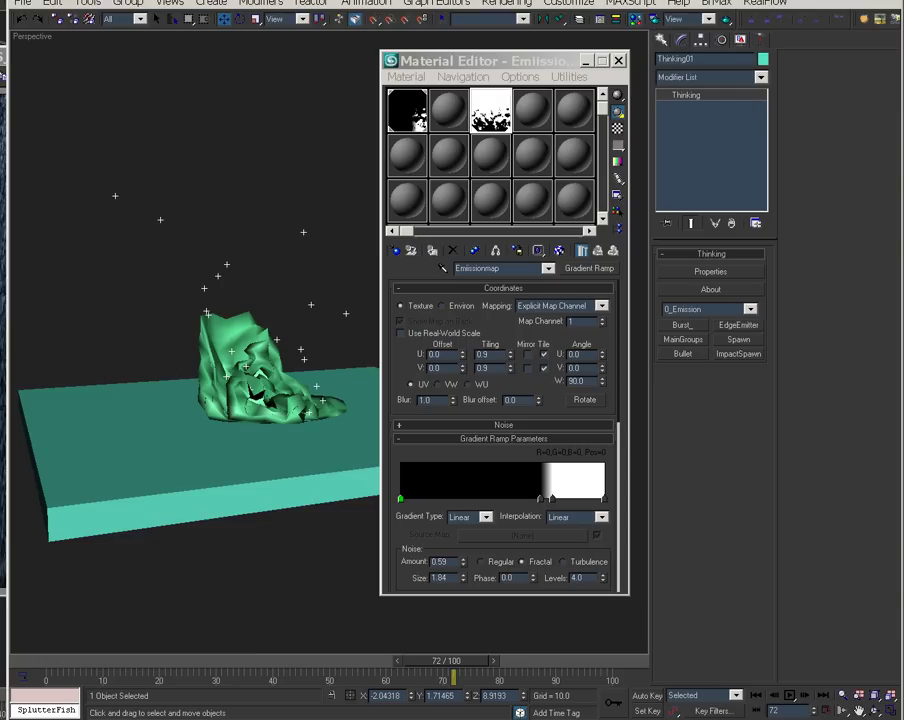
drag(63, 661, 30, 662)
drag(114, 660, 55, 662)
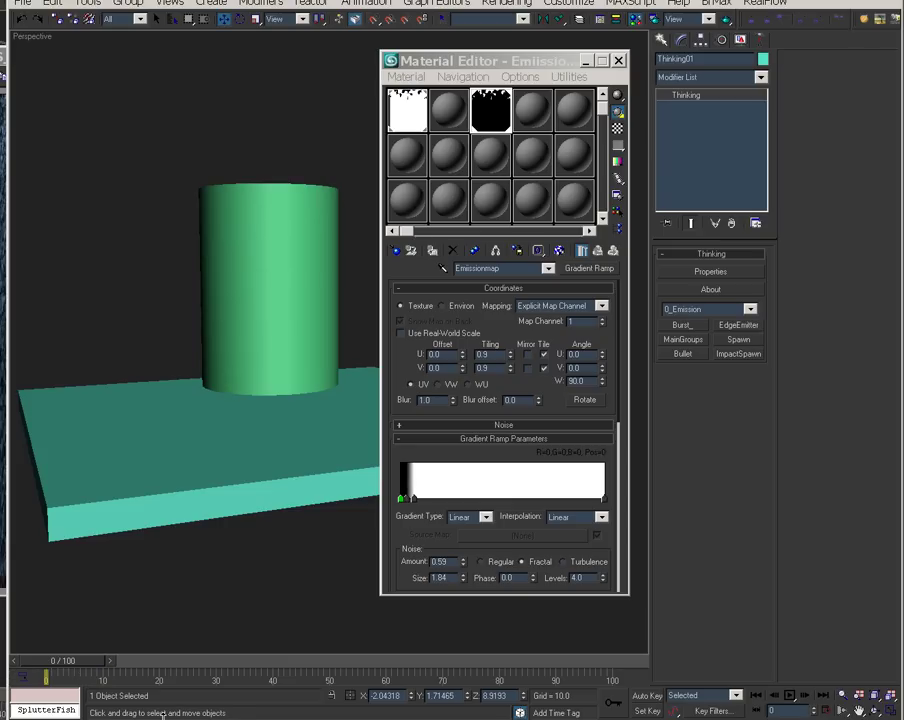
drag(65, 664, 81, 669)
drag(146, 676, 318, 683)
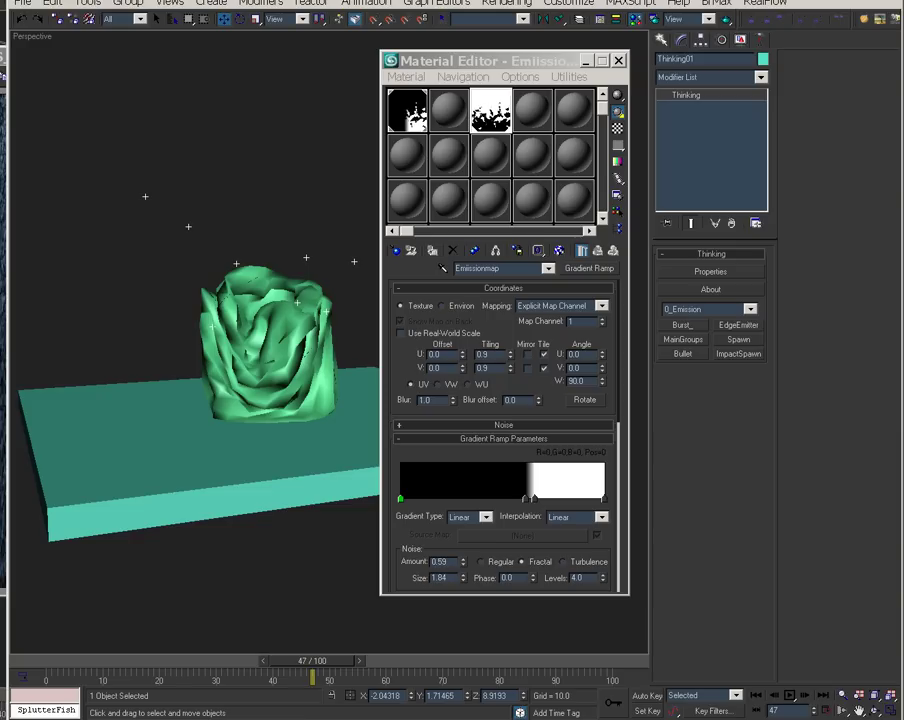
- Set the MatterWaves particle count to 5 and scrub the timeline to check the emission density
click(42, 662)
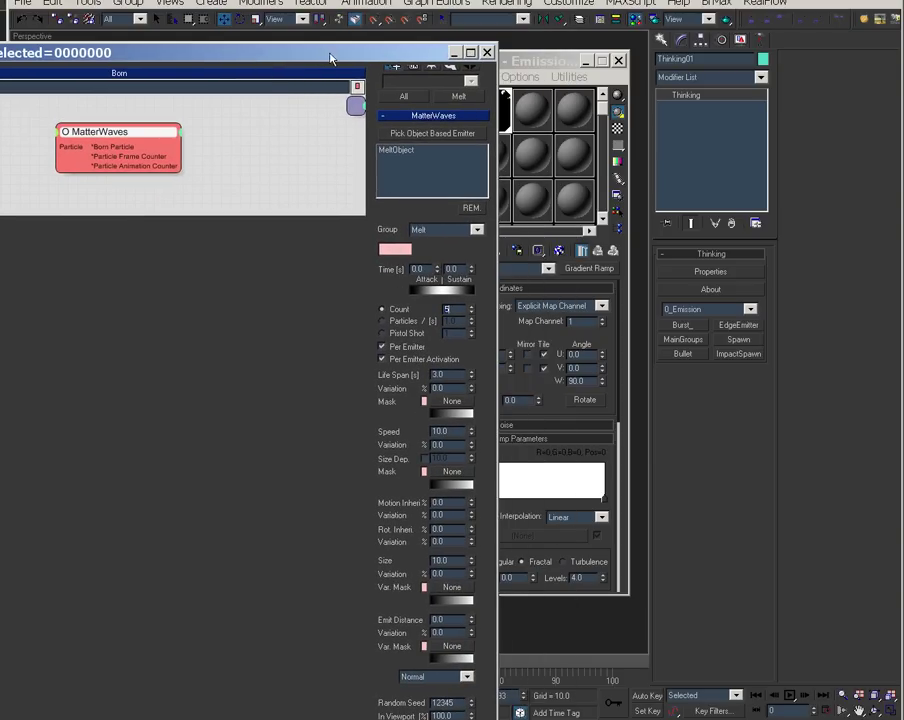
drag(330, 58, 0, 300)
drag(132, 663, 500, 686)
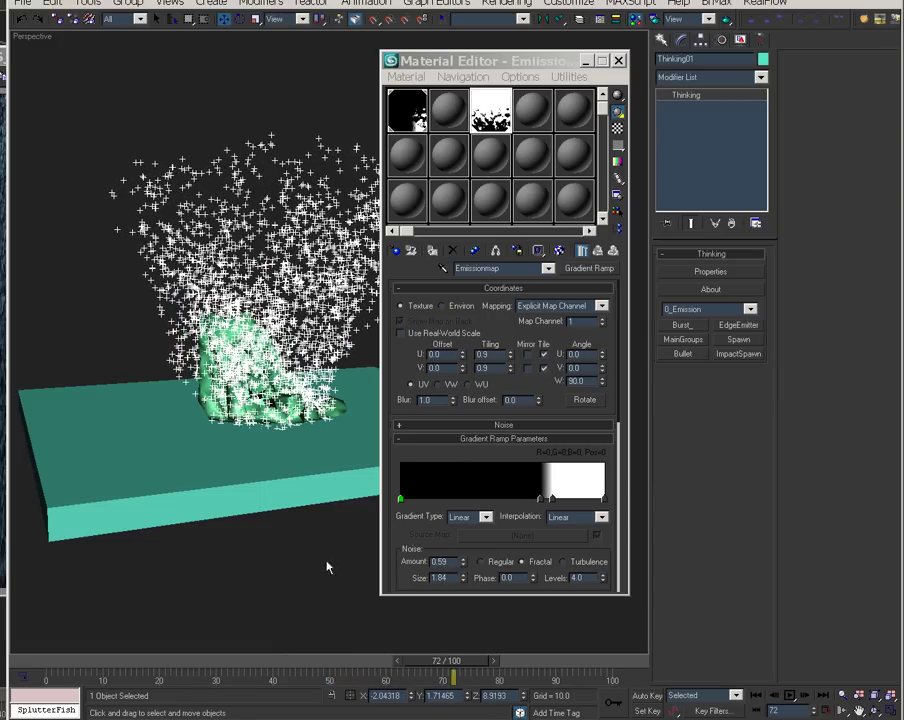
drag(107, 670, 352, 661)
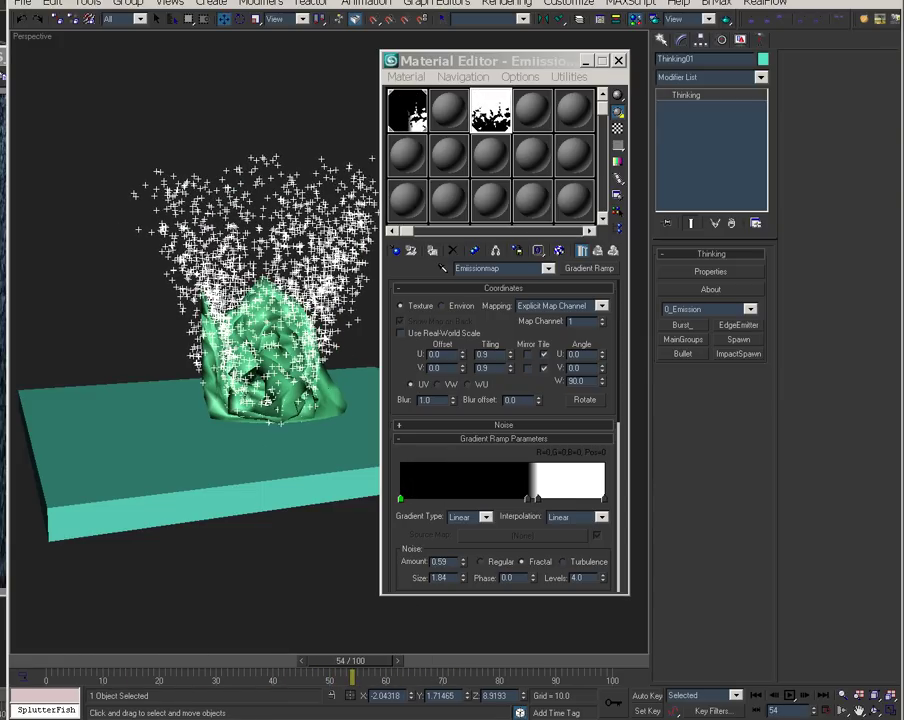
- Set the Melt particle group's colour to orange-red (255, 72, 0) and its viewport display type to Dots
drag(300, 715, 680, 73)
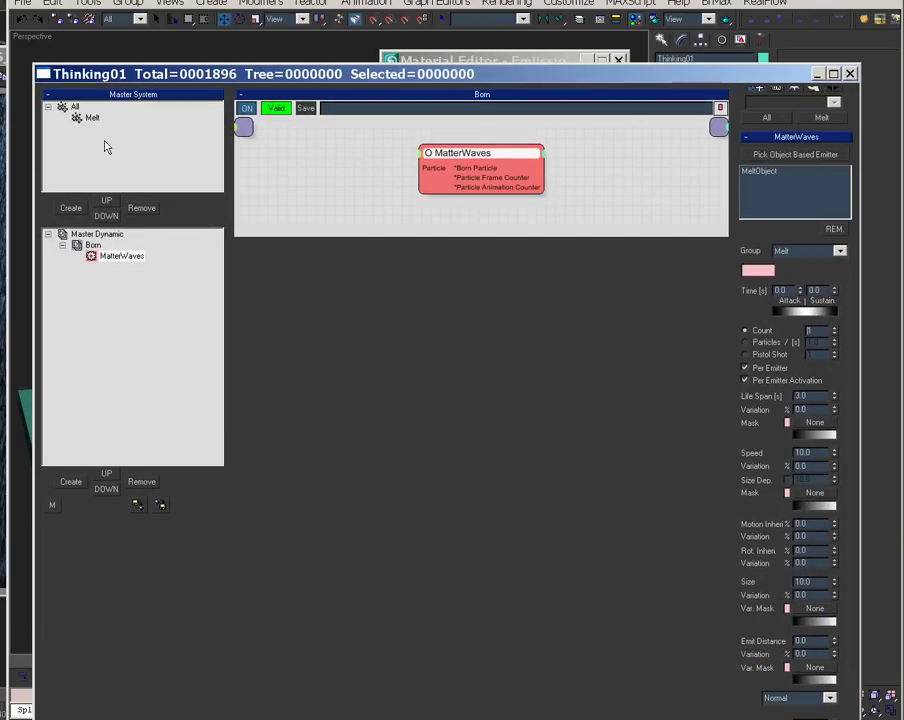
click(92, 117)
click(800, 109)
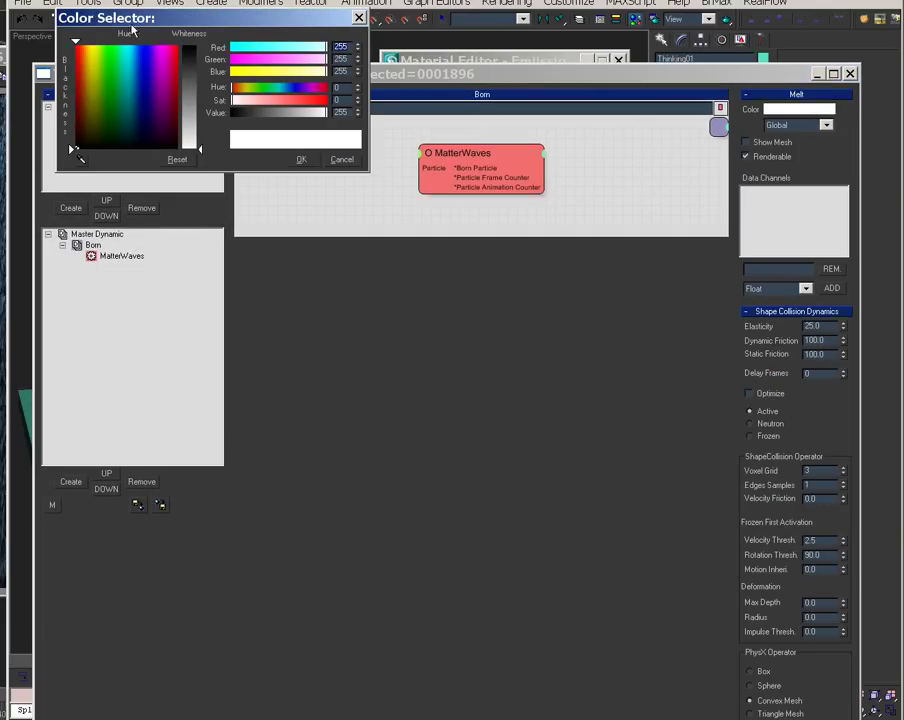
mouse_move(90, 44)
mouse_down()
mouse_move(120, 66)
mouse_move(81, 50)
mouse_up()
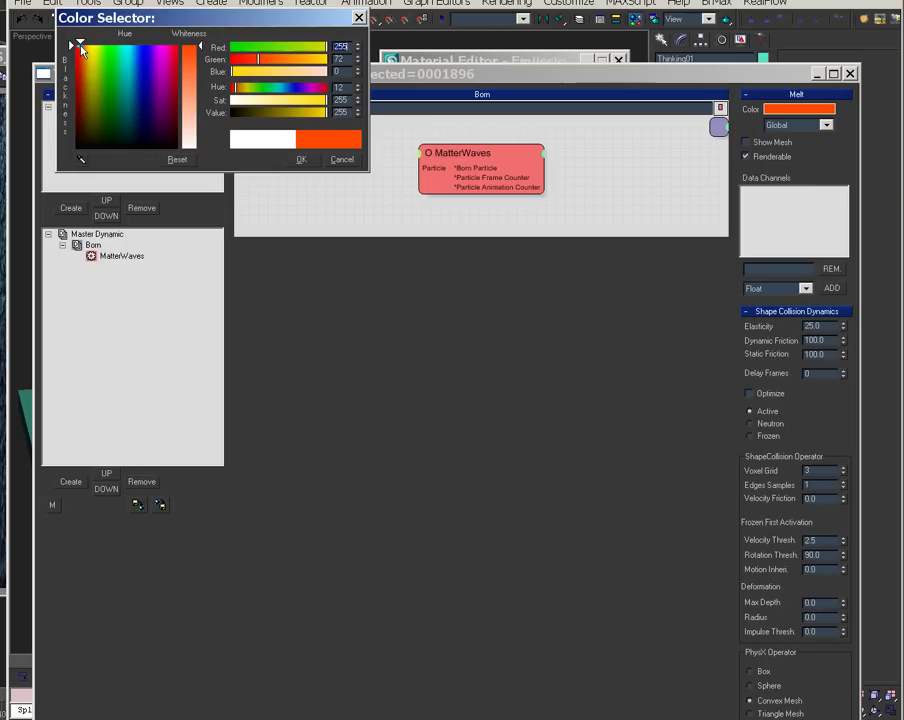
click(301, 159)
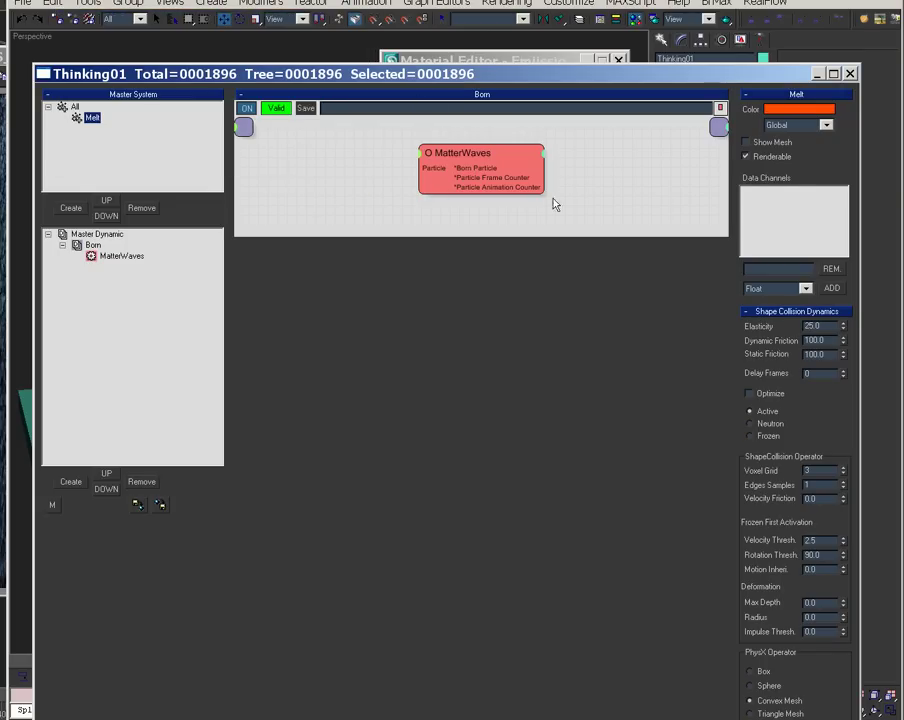
click(826, 126)
click(804, 150)
- Turn off Force this Setting for the Master Dynamic and preview the particles' display along the timeline
drag(716, 78, 686, 0)
click(101, 137)
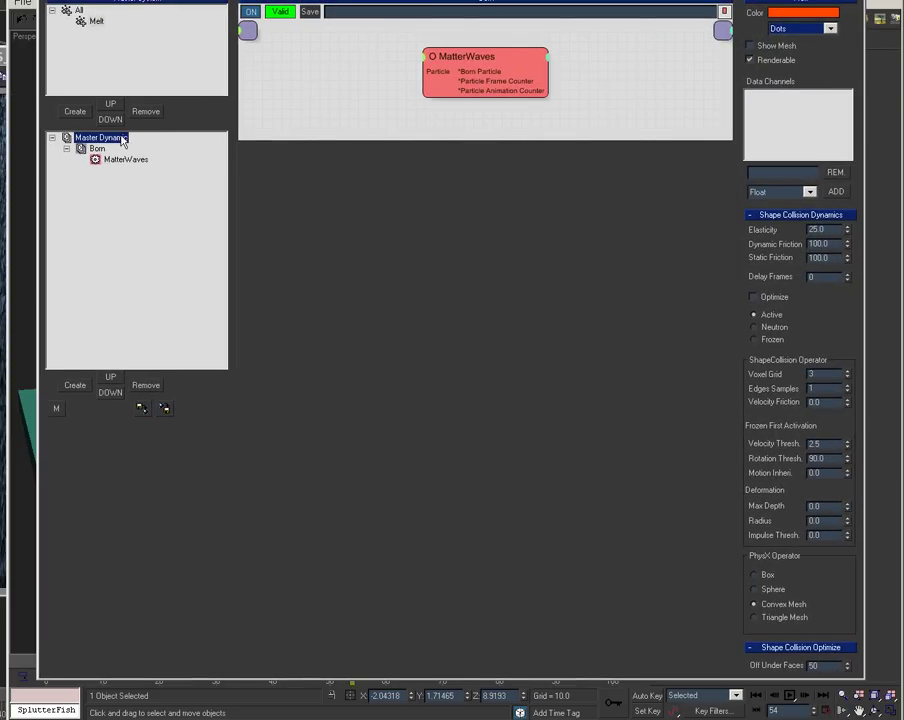
click(847, 64)
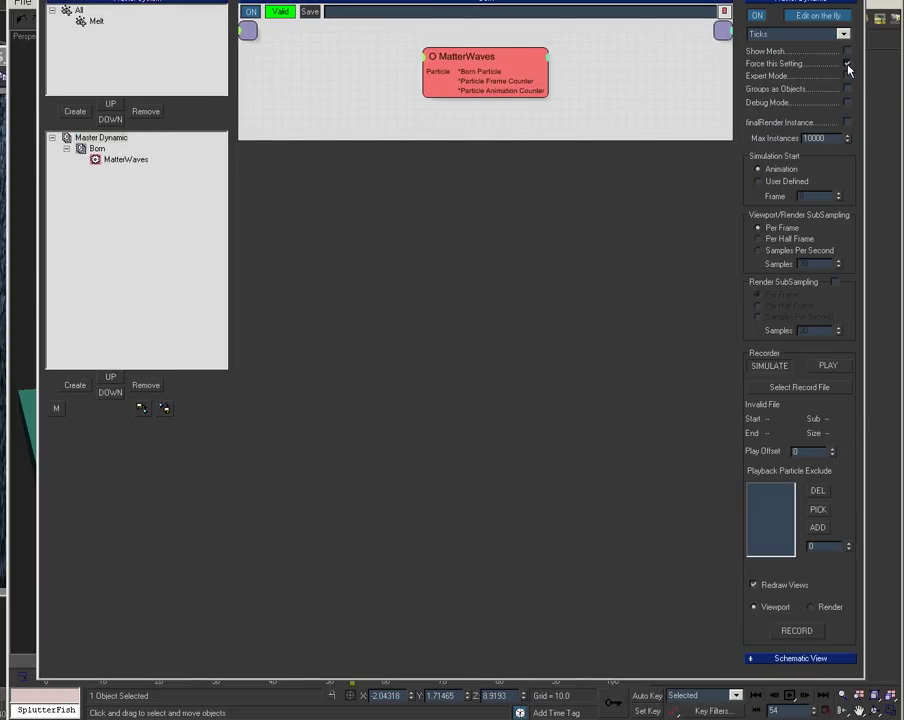
drag(741, 2, 450, 719)
drag(150, 668, 594, 676)
drag(312, 676, 158, 662)
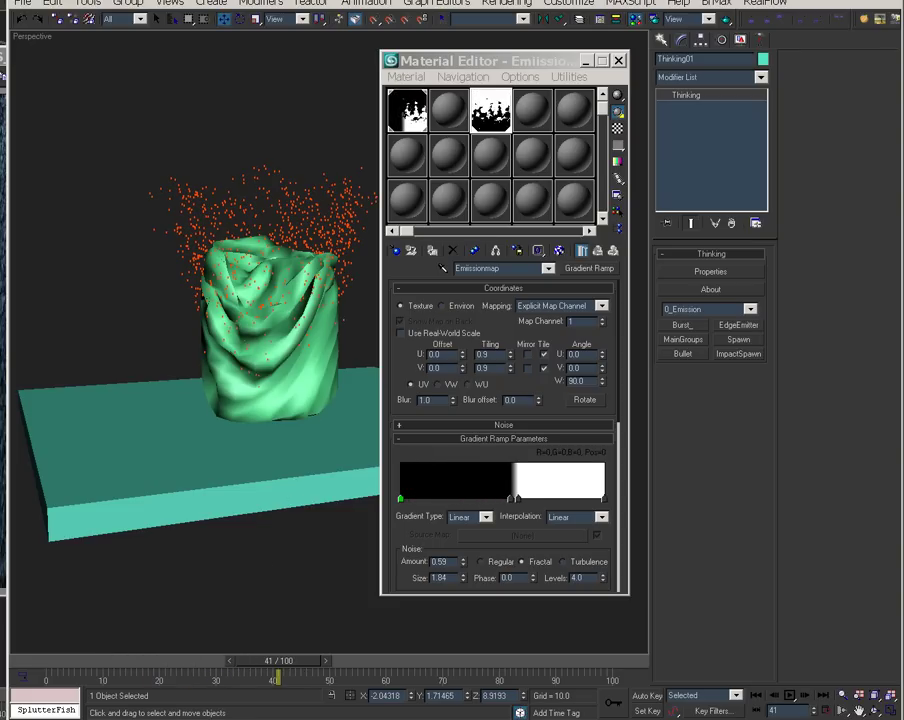
- Create a new dynamic set under Master Dynamic and add a standard Node helper to it
drag(362, 716, 421, 31)
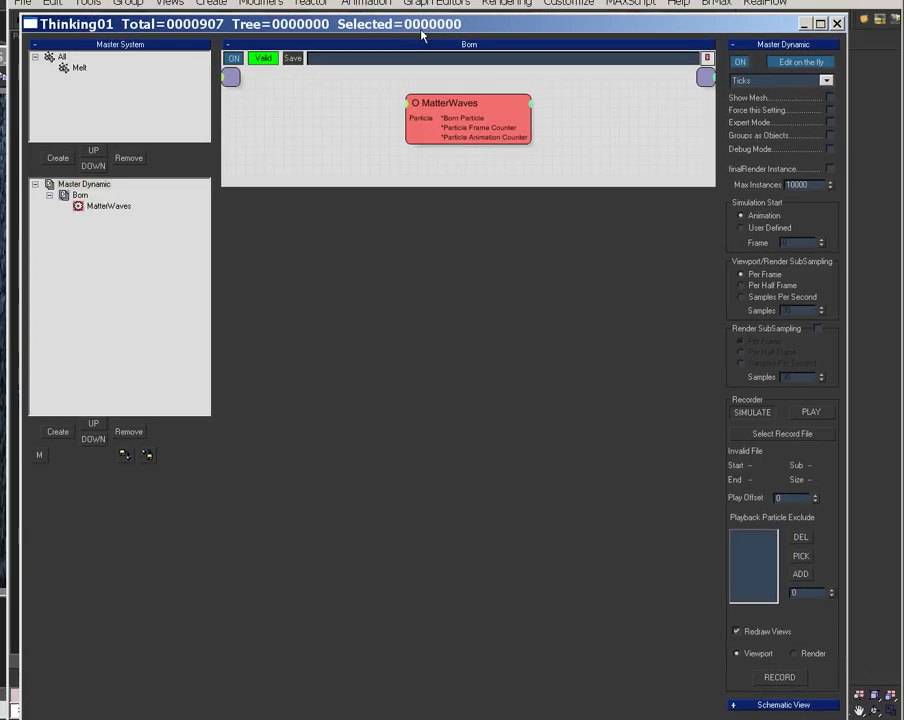
click(82, 185)
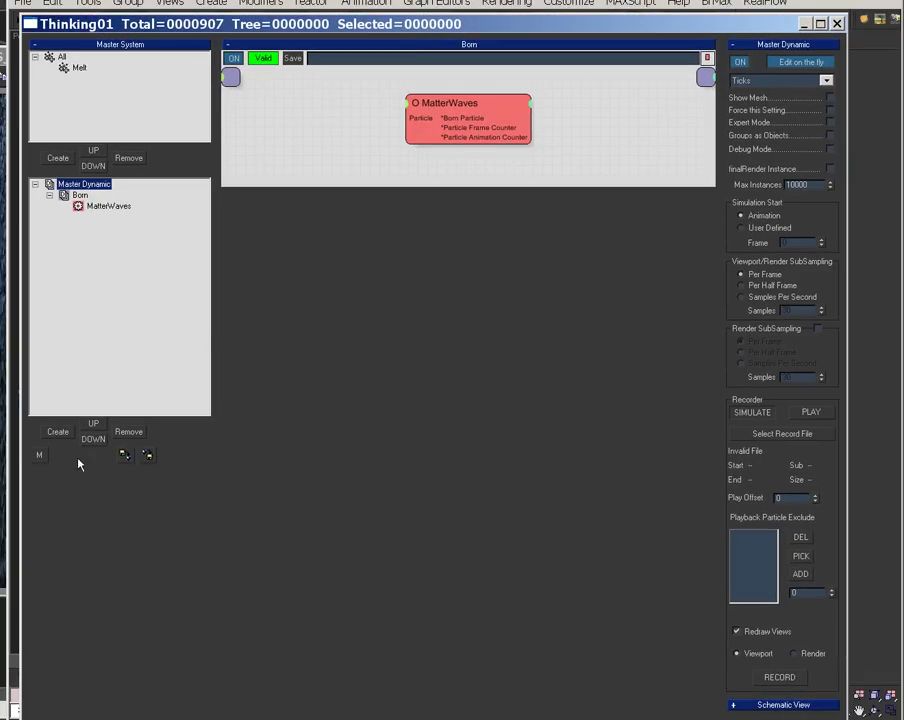
click(58, 431)
click(92, 217)
right_click(243, 136)
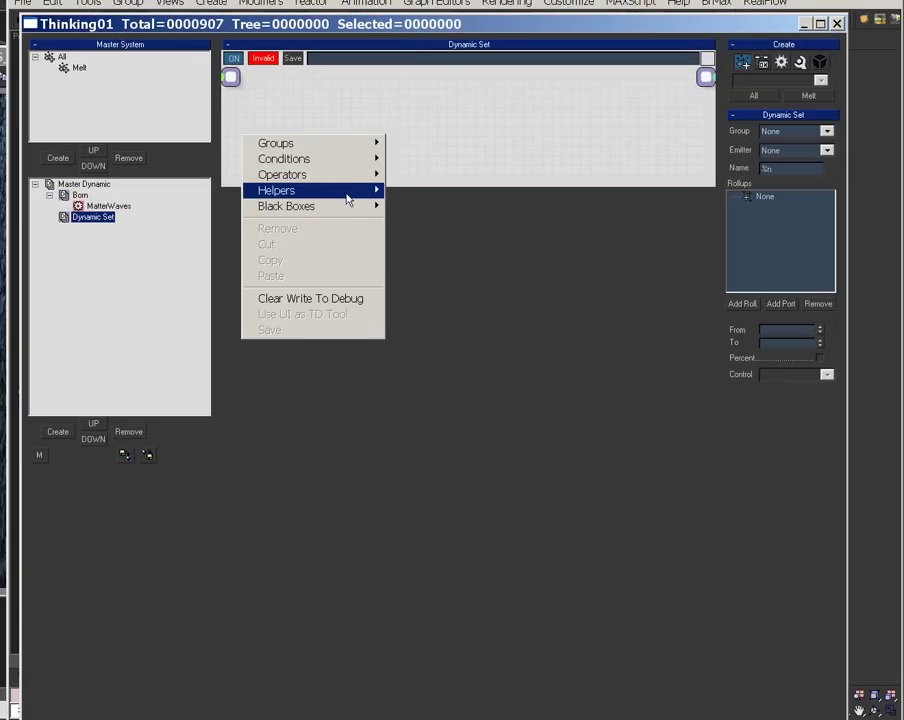
mouse_move(349, 191)
mouse_move(448, 191)
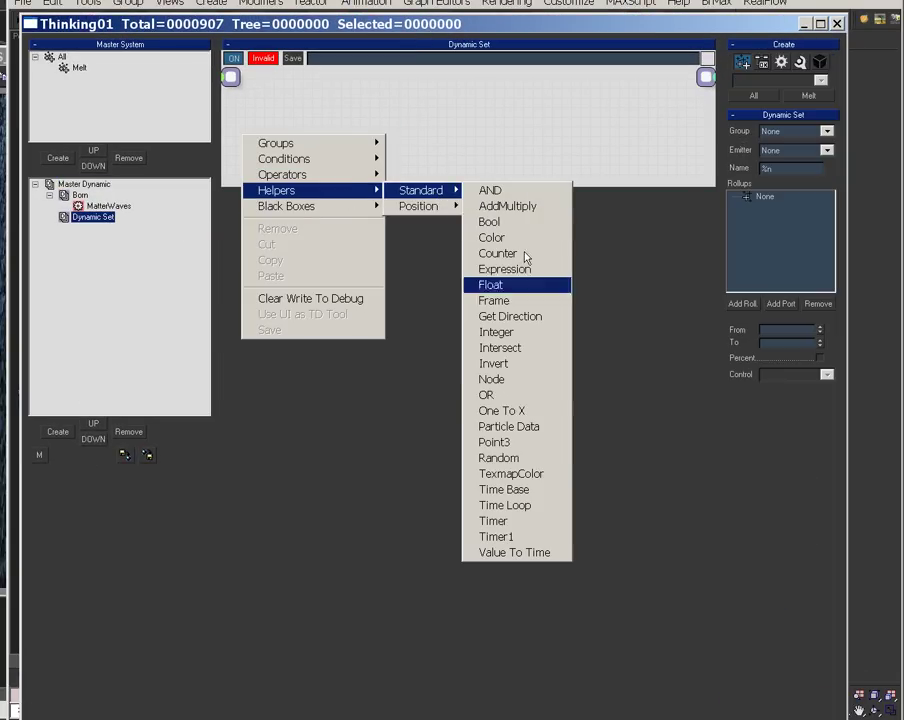
click(514, 379)
- Add a Surface Follow dynamics operator and connect its Floor Node input to the Node helper's Node output
right_click(401, 114)
mouse_move(440, 152)
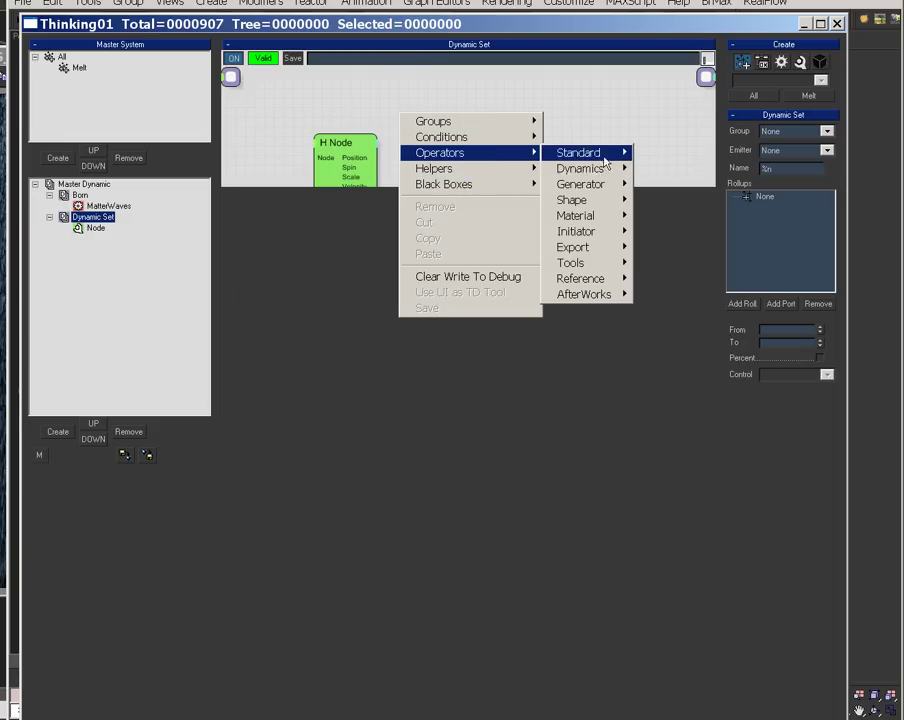
mouse_move(580, 168)
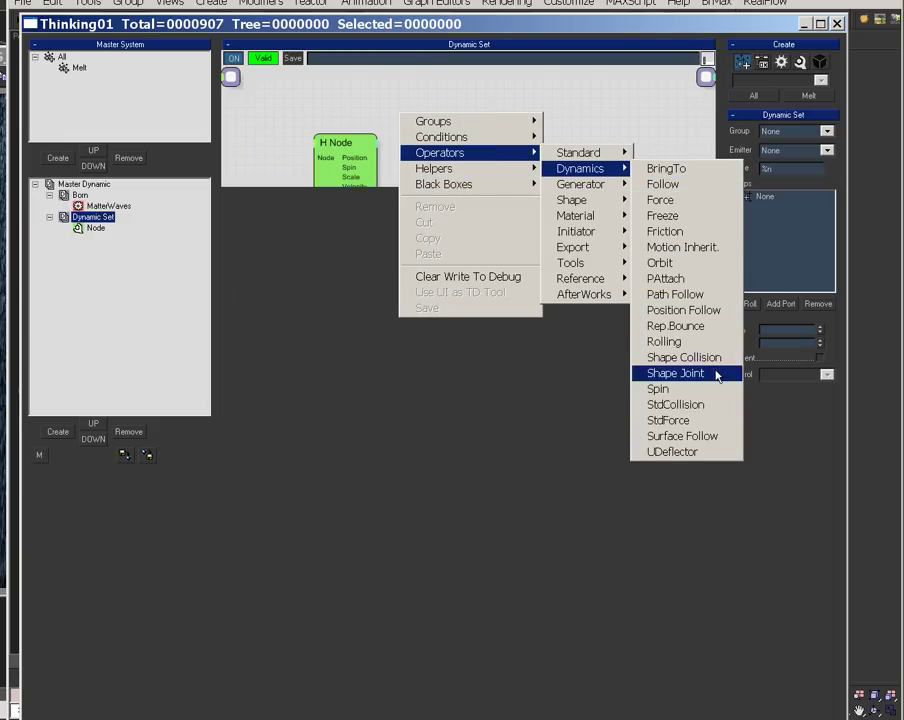
click(713, 444)
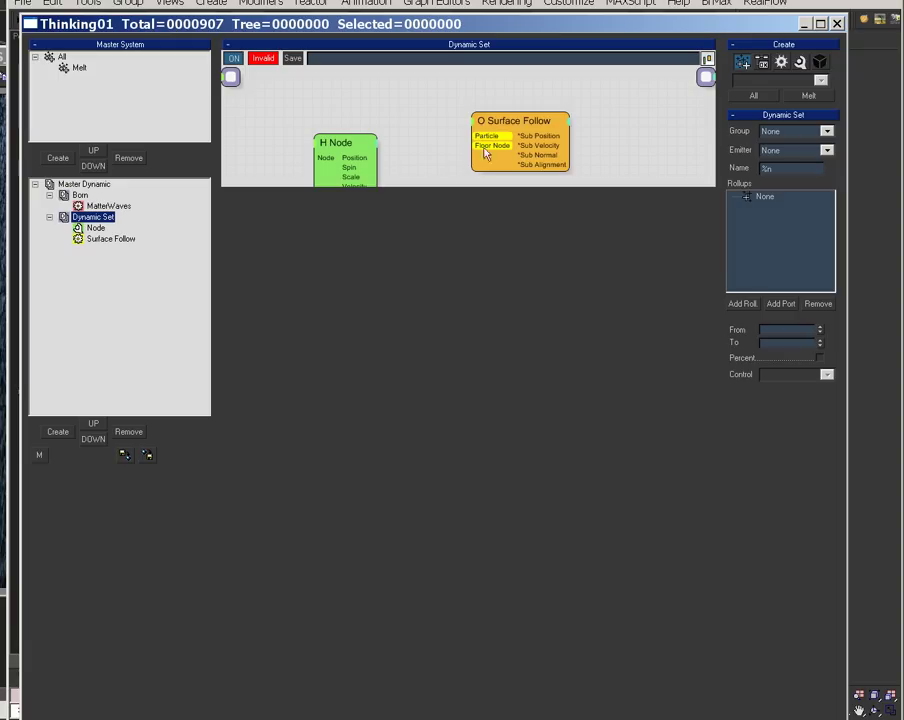
drag(476, 144, 358, 157)
- Add the Melt group to the dynamic set and connect it to Surface Follow's Particle input
right_click(284, 94)
mouse_move(240, 96)
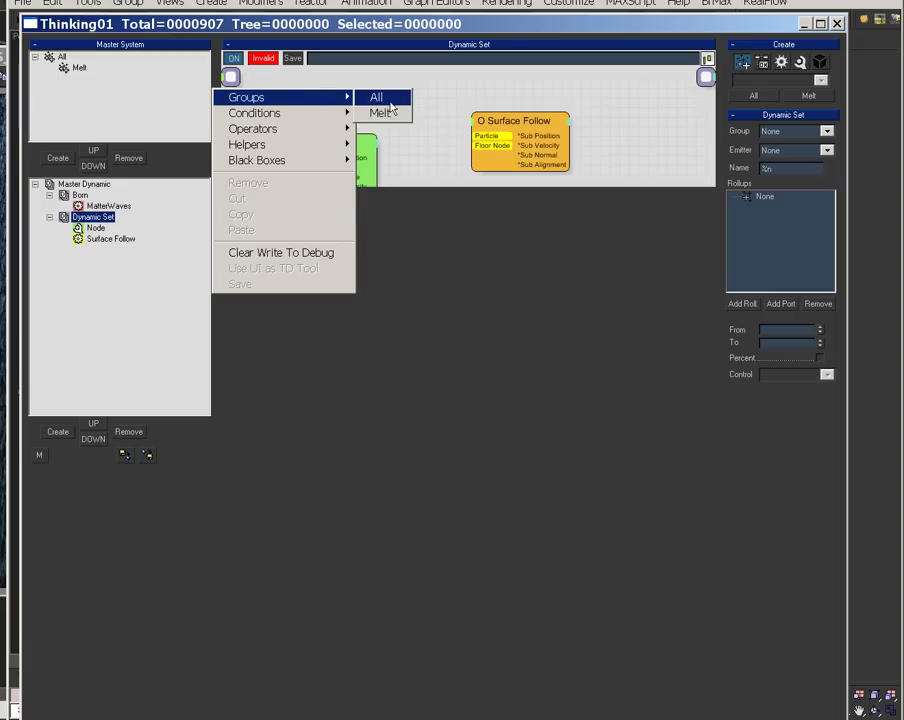
click(374, 110)
drag(481, 136, 362, 132)
- Assign MeltObject as the Node helper's object
click(350, 86)
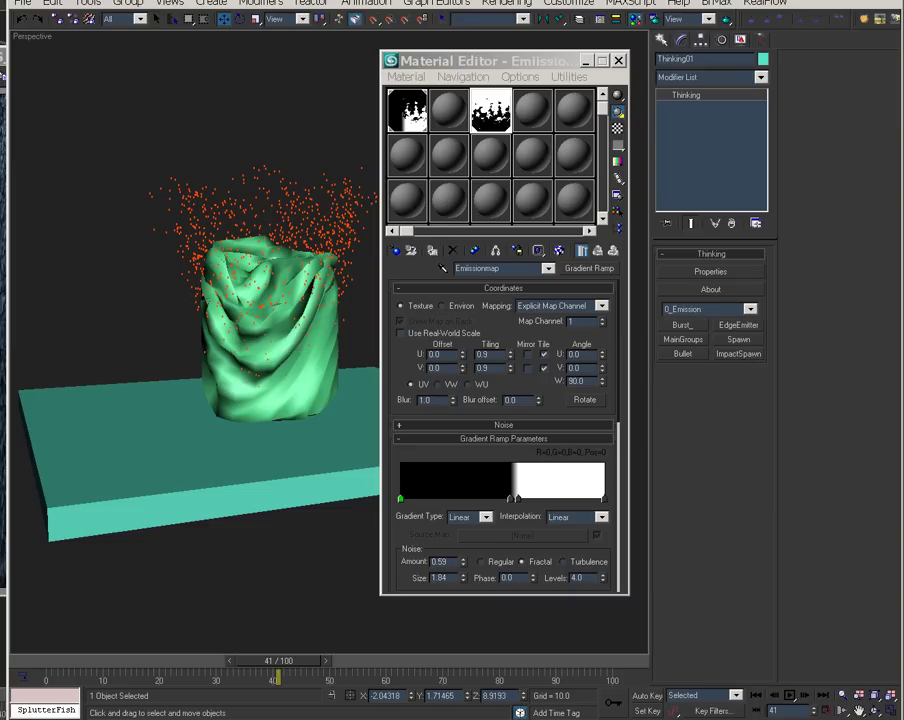
key(q)
key(w)
- Scrub to frame 50 and examine in wireframe, from several angles, how the particles follow MeltObject's surface
drag(62, 664, 184, 654)
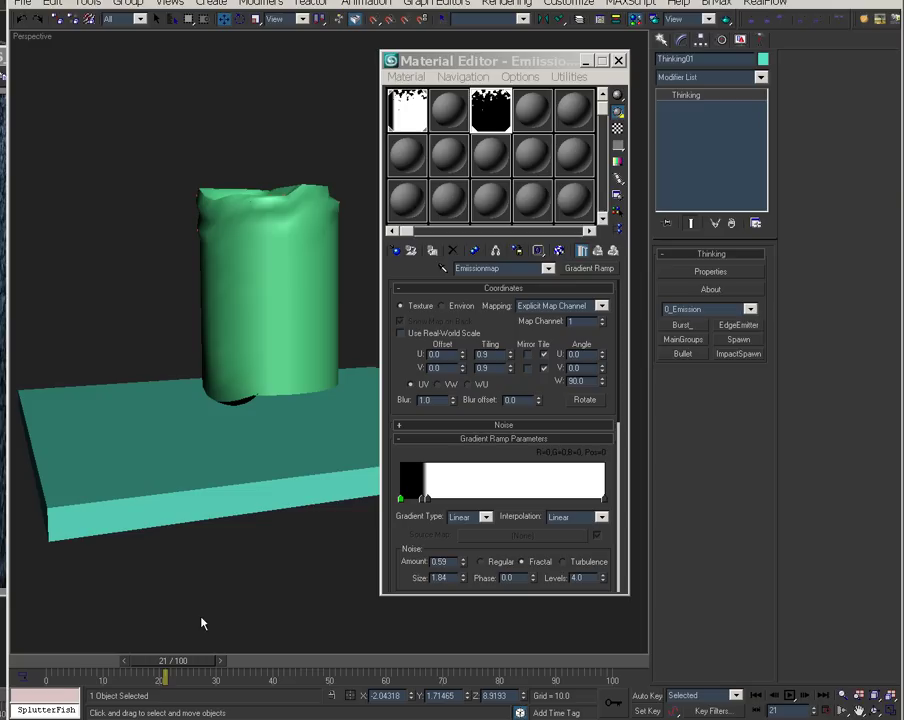
click(315, 297)
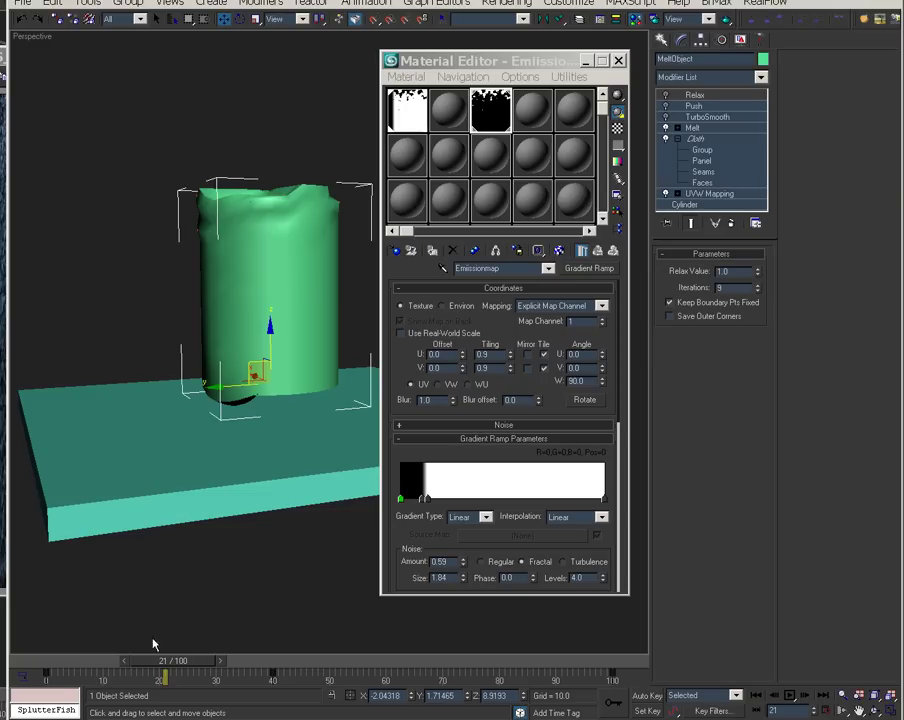
drag(172, 660, 333, 665)
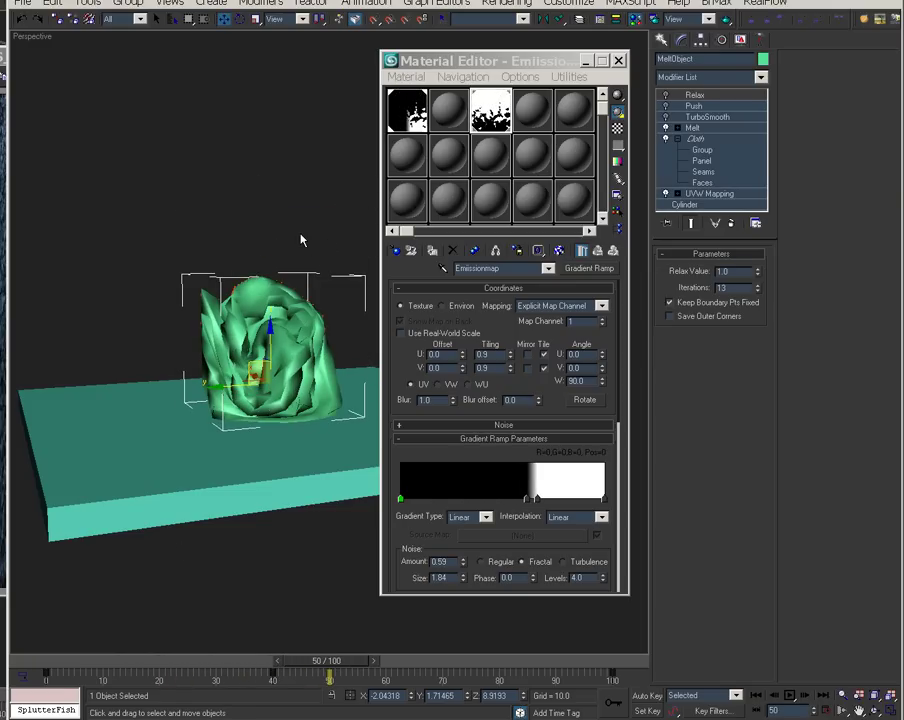
key(F3)
alt+middle_drag(313, 263, 390, 337)
alt+middle_drag(325, 370, 185, 371)
scroll(312, 374, up, 5)
alt+middle_drag(258, 349, 142, 338)
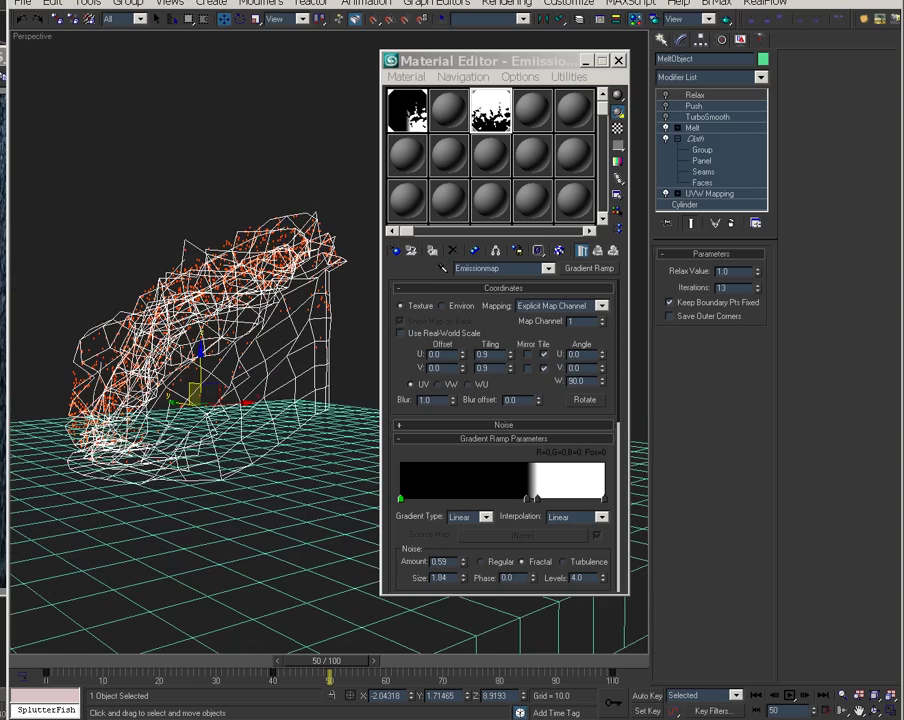
- Move Melt above Node in the dynamic set's list and rename the set SurfaceFollow
drag(318, 715, 458, 42)
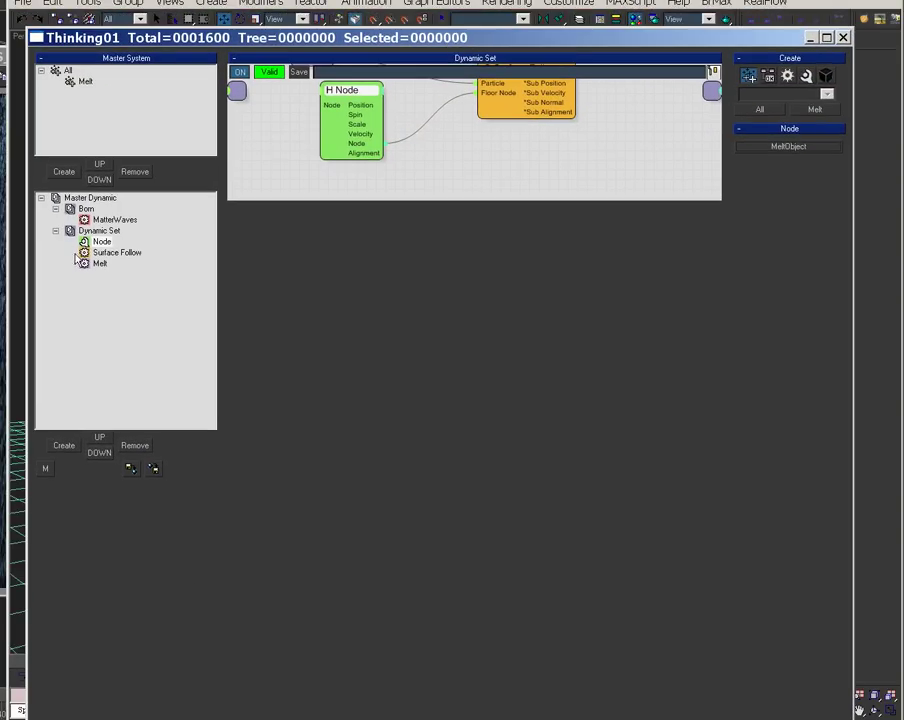
mouse_move(107, 270)
mouse_down()
mouse_move(100, 248)
mouse_move(108, 250)
mouse_up()
click(98, 241)
click(103, 232)
click(104, 233)
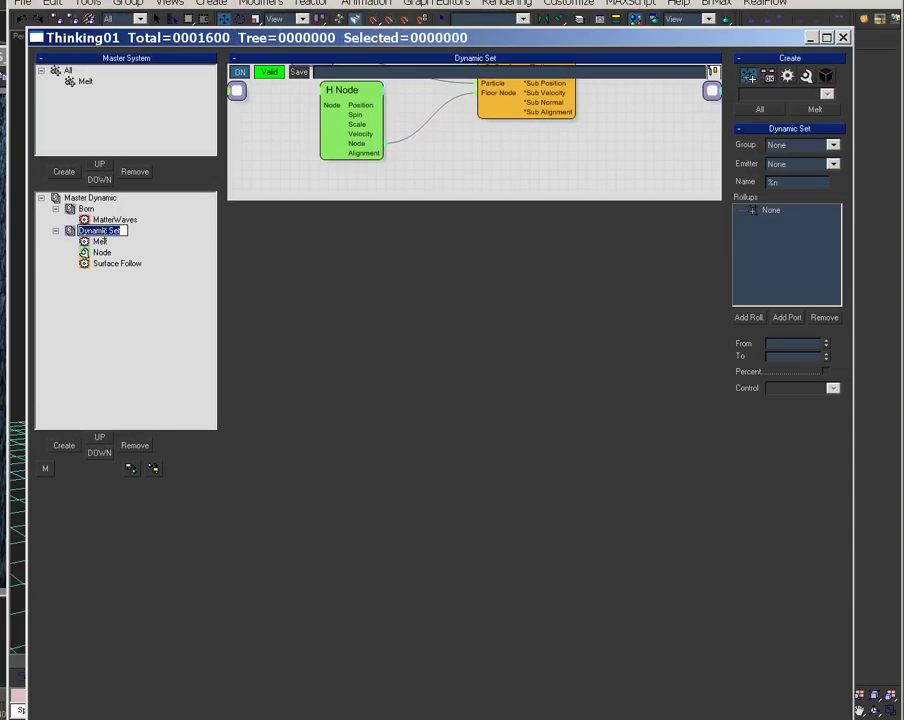
text(SurfaceFollow)
key(Return)
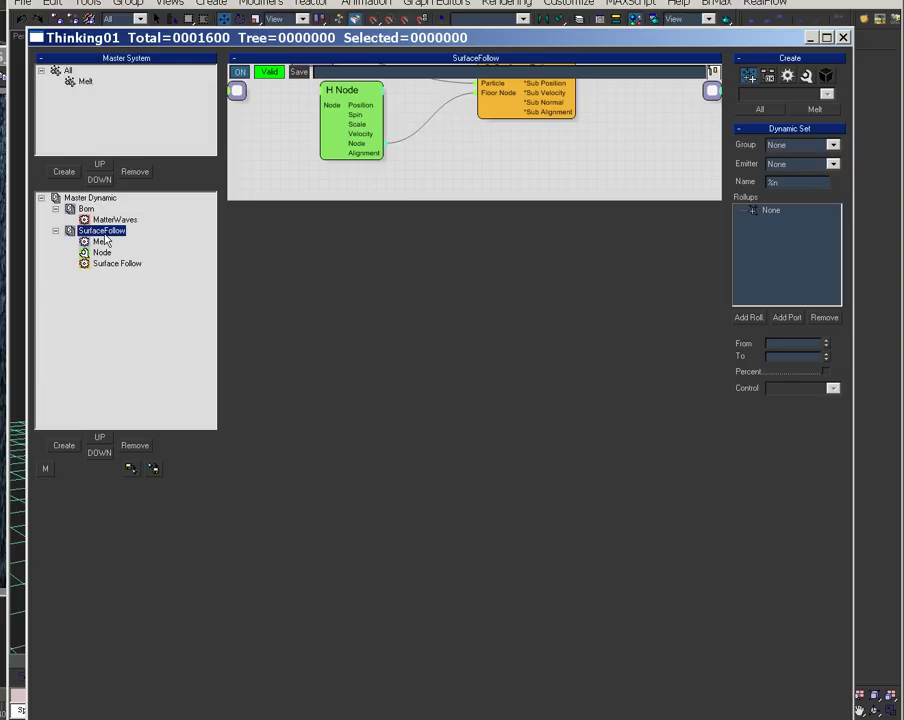
- Review the Surface Follow operator's settings and open the Born dynamic set
click(132, 264)
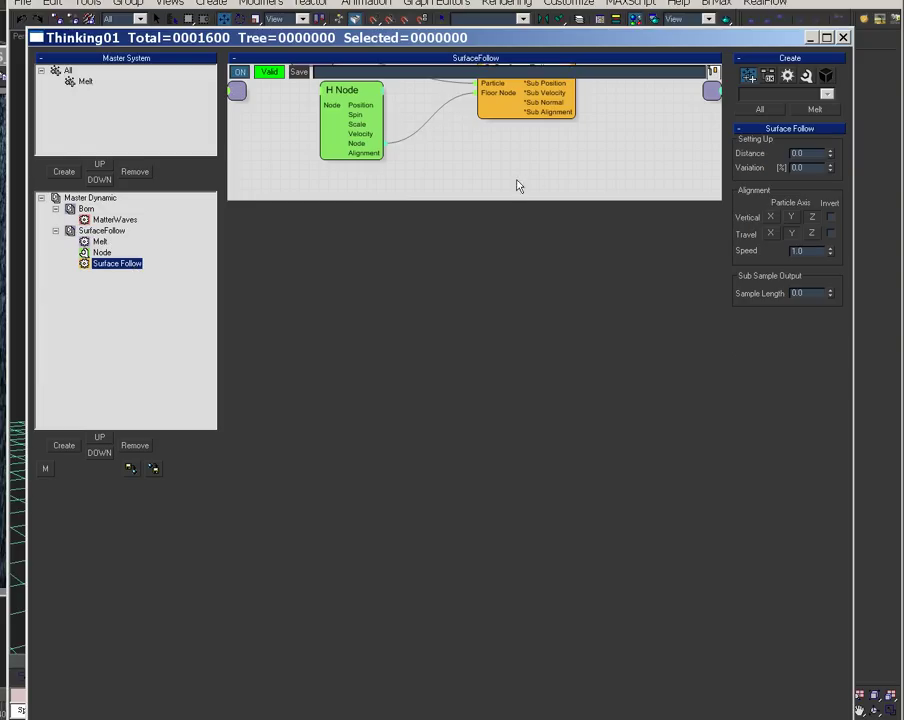
click(100, 241)
click(114, 219)
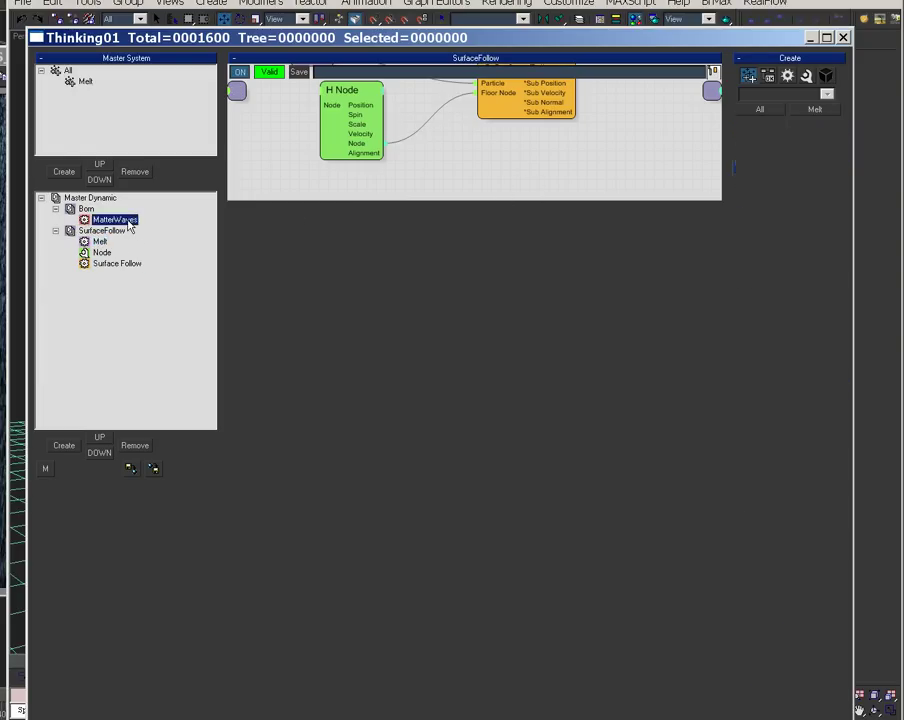
right_click(521, 122)
click(710, 179)
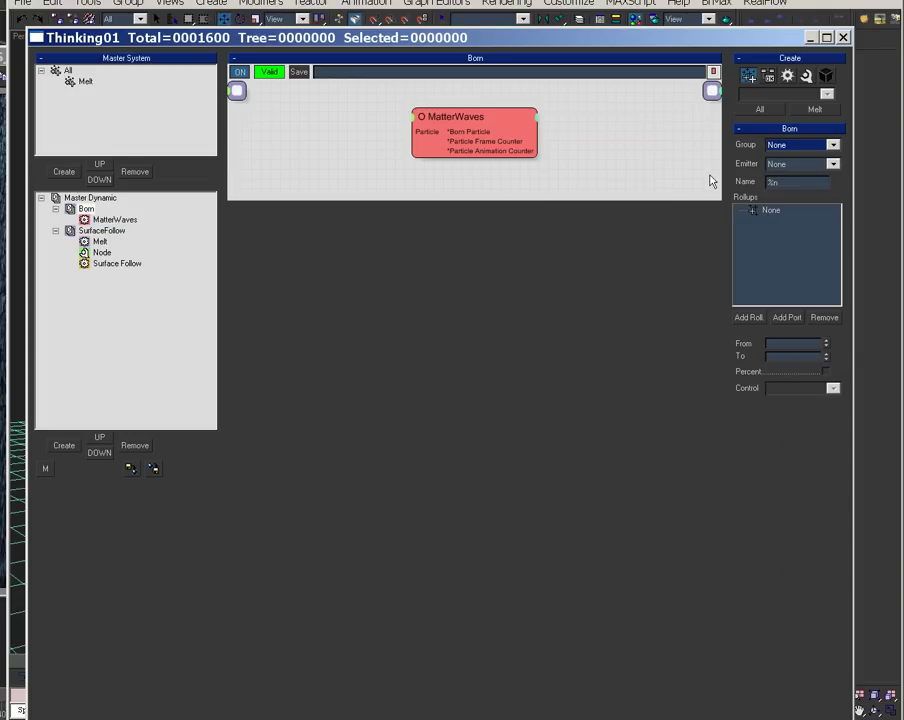
- Add a Std Shape operator to the Born set, feed it MatterWaves' born particles, set it to Sphere and return to frame 0
right_click(521, 104)
mouse_move(620, 152)
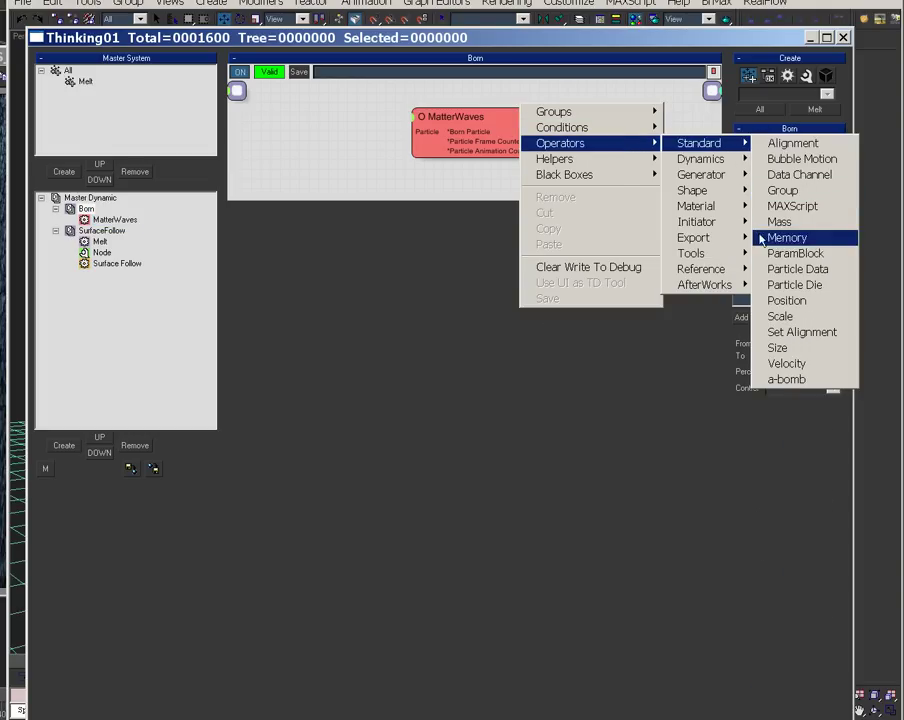
mouse_move(700, 190)
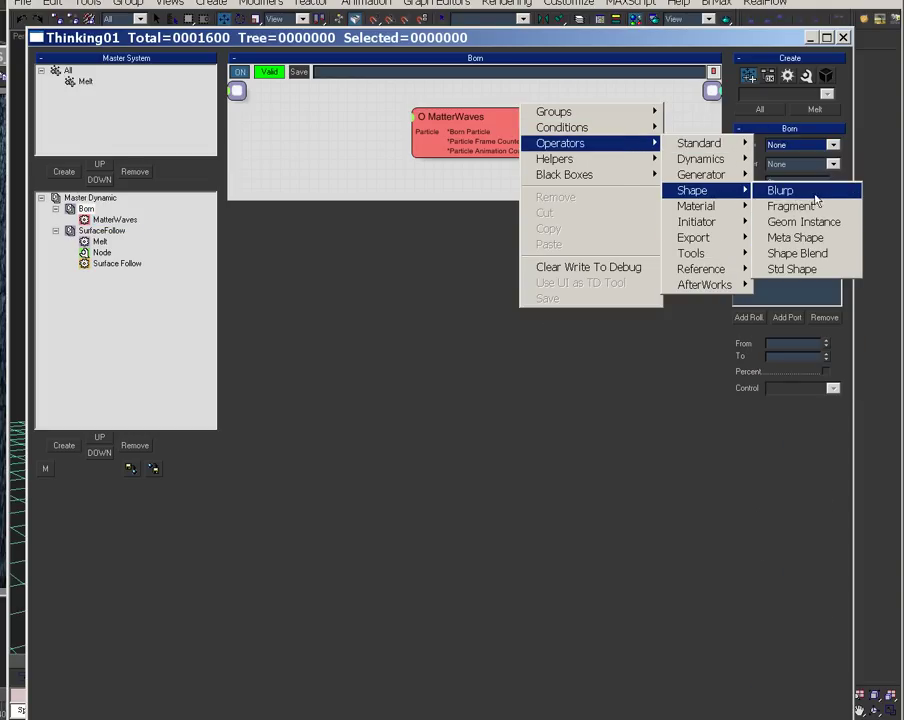
click(810, 270)
drag(486, 132, 592, 127)
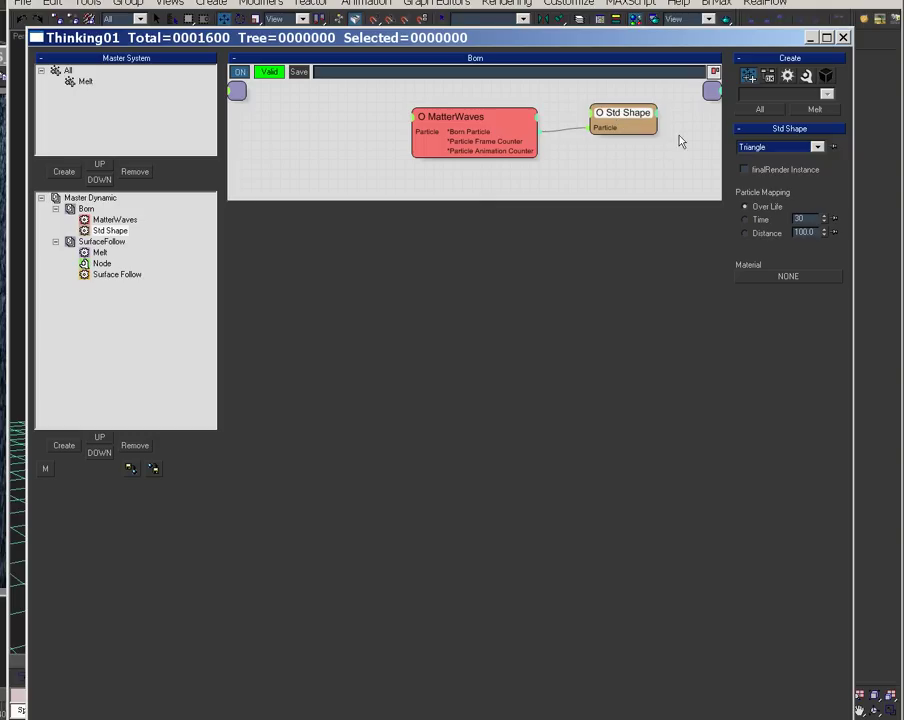
click(782, 150)
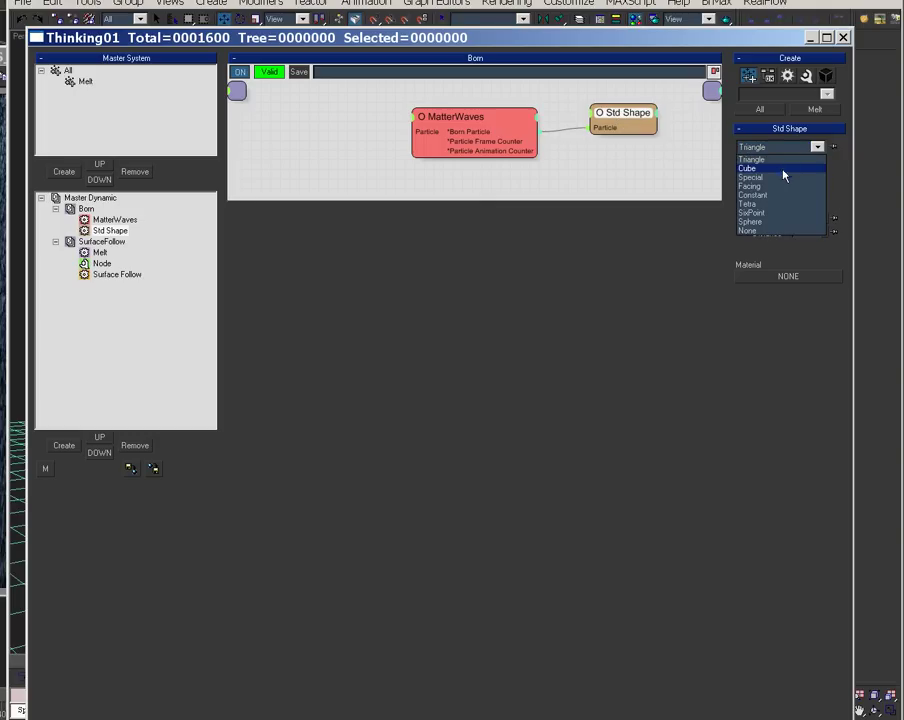
click(760, 221)
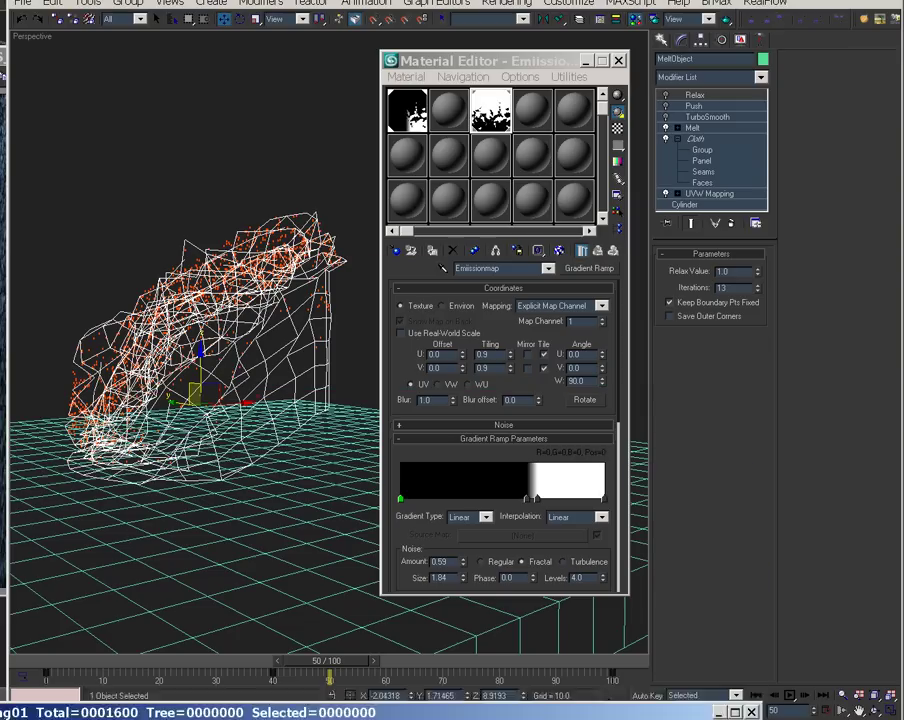
drag(135, 669, 36, 676)
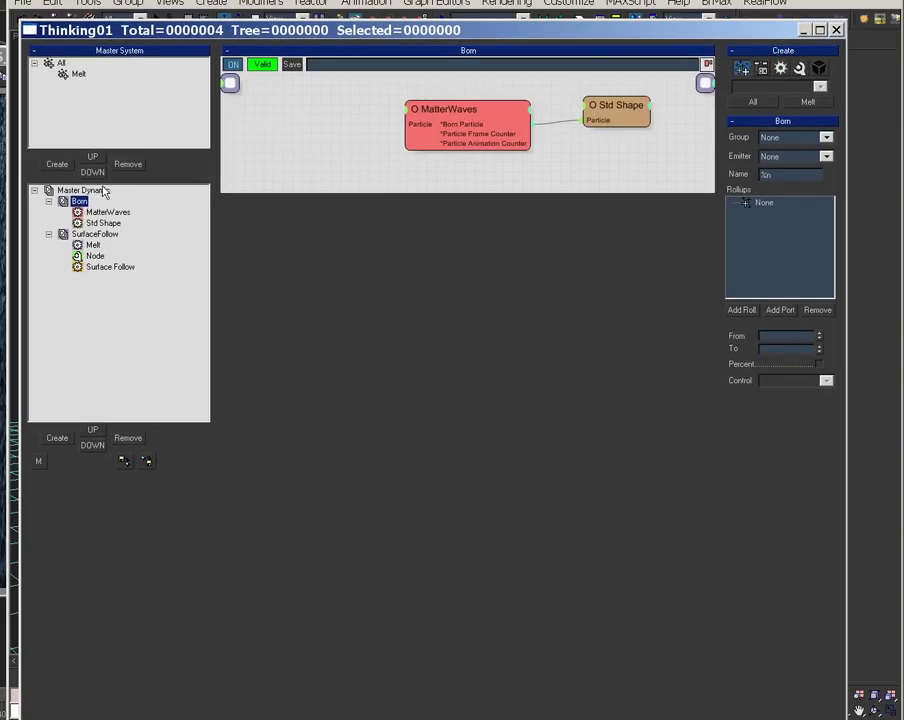
- Create a new dynamic set under Master Dynamic and add the Gravity black box from the Dynamics category
click(100, 190)
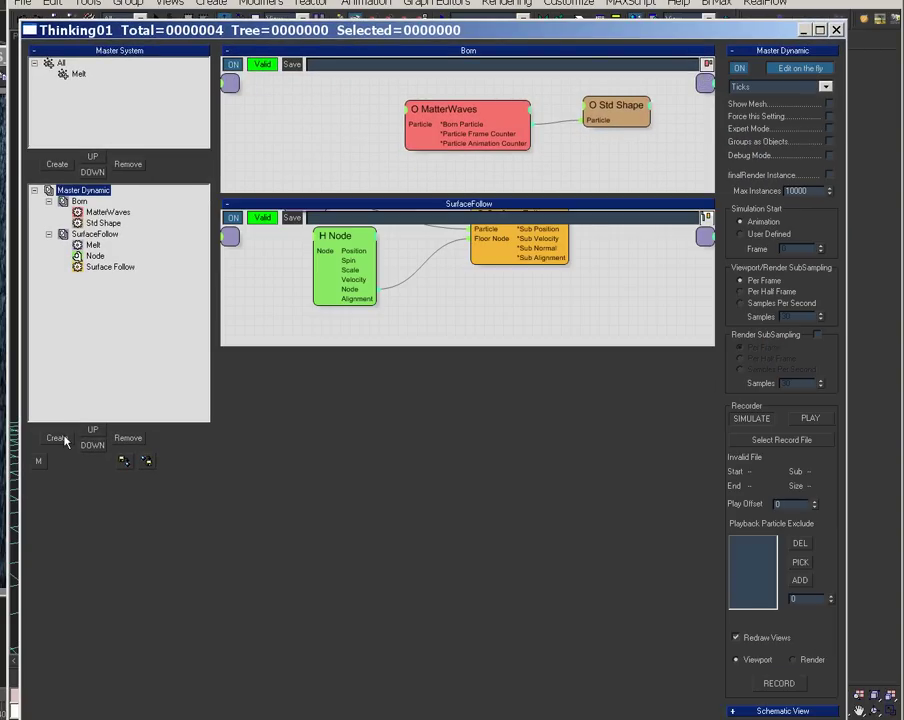
click(57, 438)
click(90, 278)
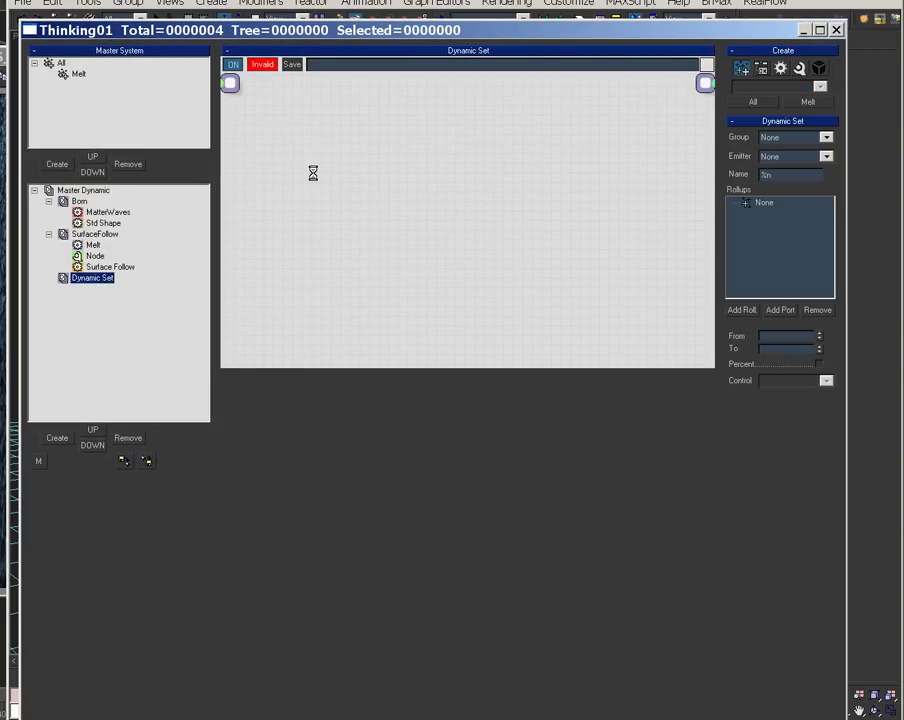
right_click(243, 166)
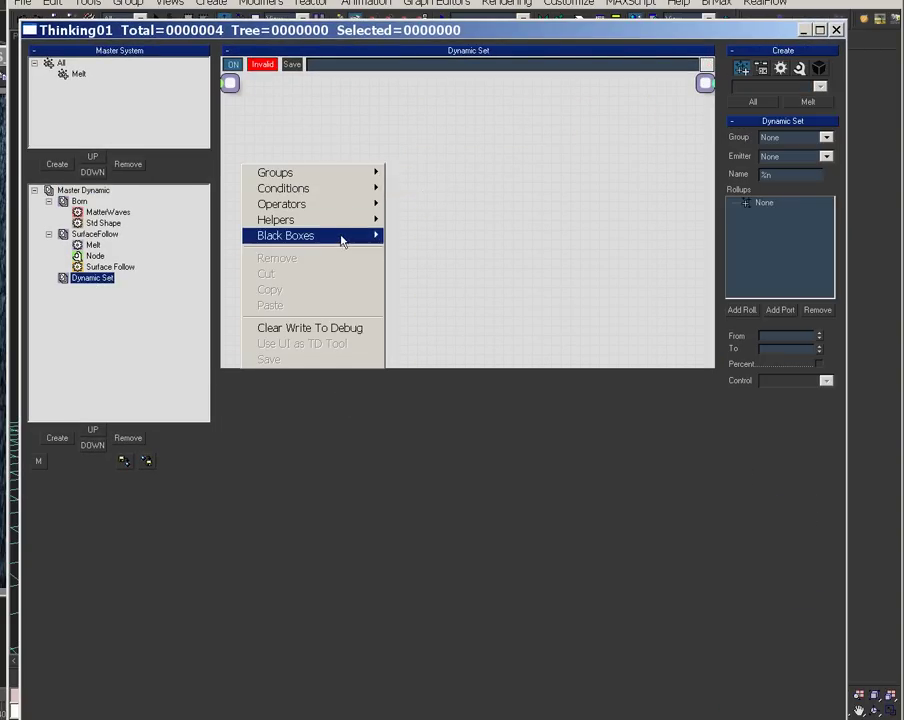
mouse_move(341, 238)
mouse_move(450, 314)
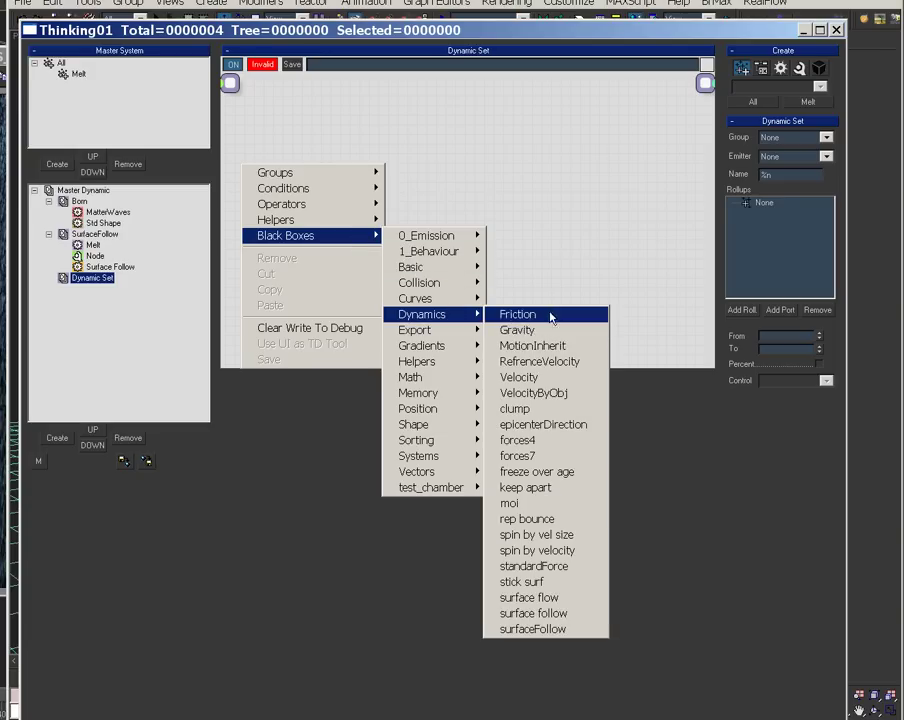
click(517, 330)
drag(322, 172, 492, 172)
- Add the Melt group to the new dynamic set and connect its Particle output to Gravity's Particle input
right_click(232, 158)
mouse_move(300, 168)
click(396, 180)
drag(343, 178, 507, 172)
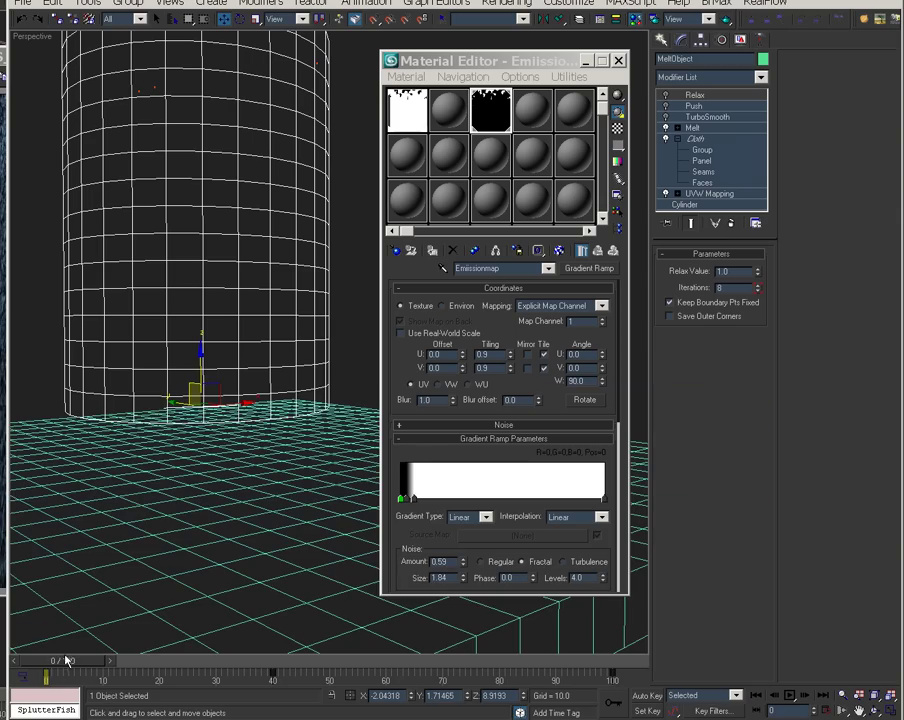
- Scrub through the early frames to frame 25 and examine from a wider angle how gravity affects the particles on the cylinder
drag(66, 660, 250, 688)
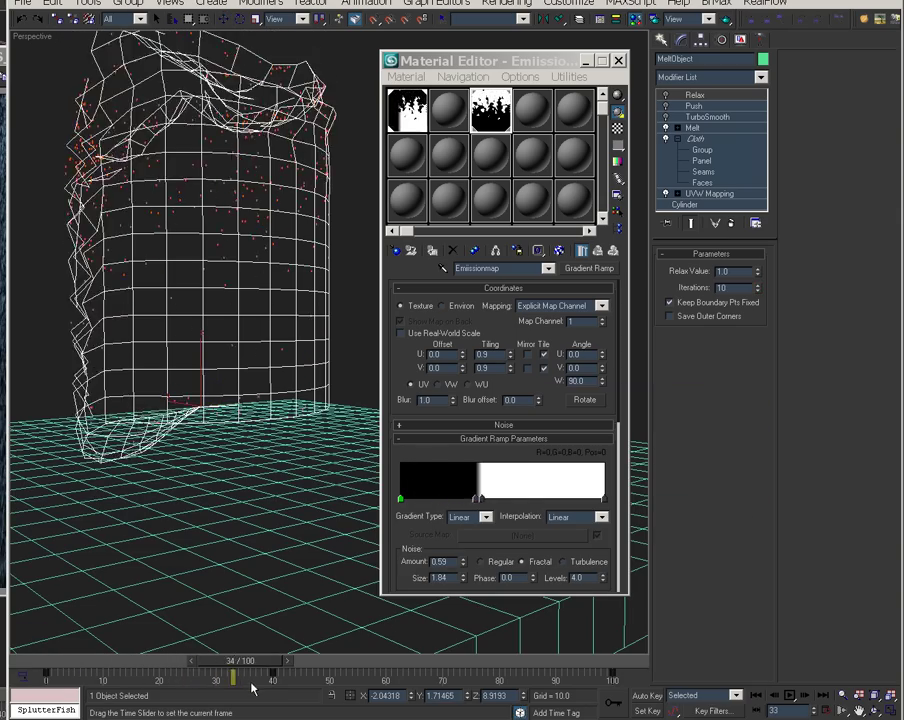
drag(157, 669, 200, 681)
alt+middle_drag(205, 640, 234, 622)
scroll(234, 622, down, 3)
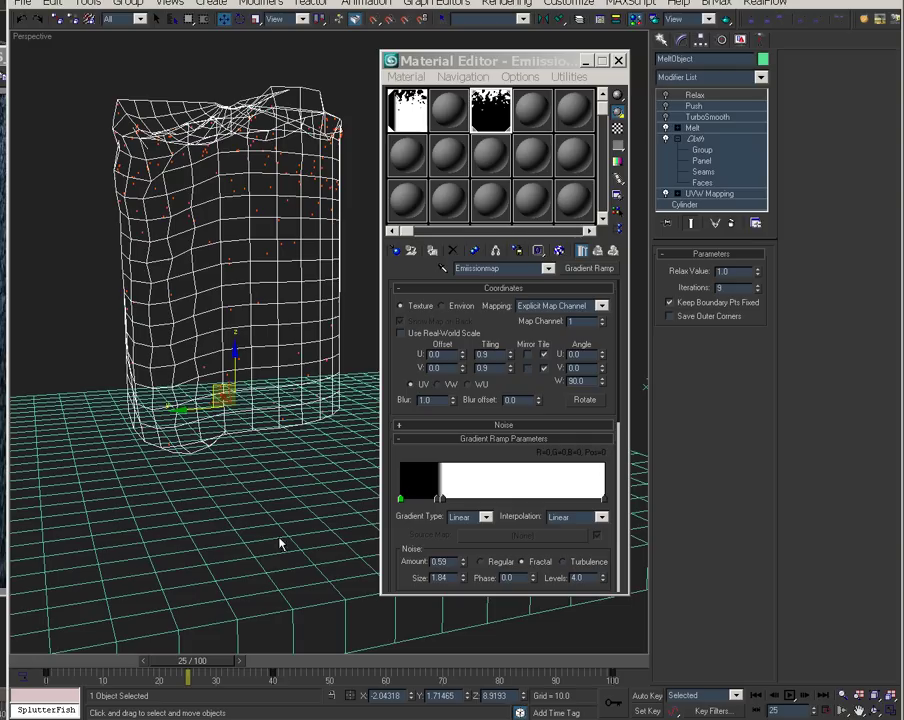
- Scrub to frame 49 and play back from the start to inspect the size of the sphere particles
drag(56, 660, 200, 676)
drag(59, 663, 330, 683)
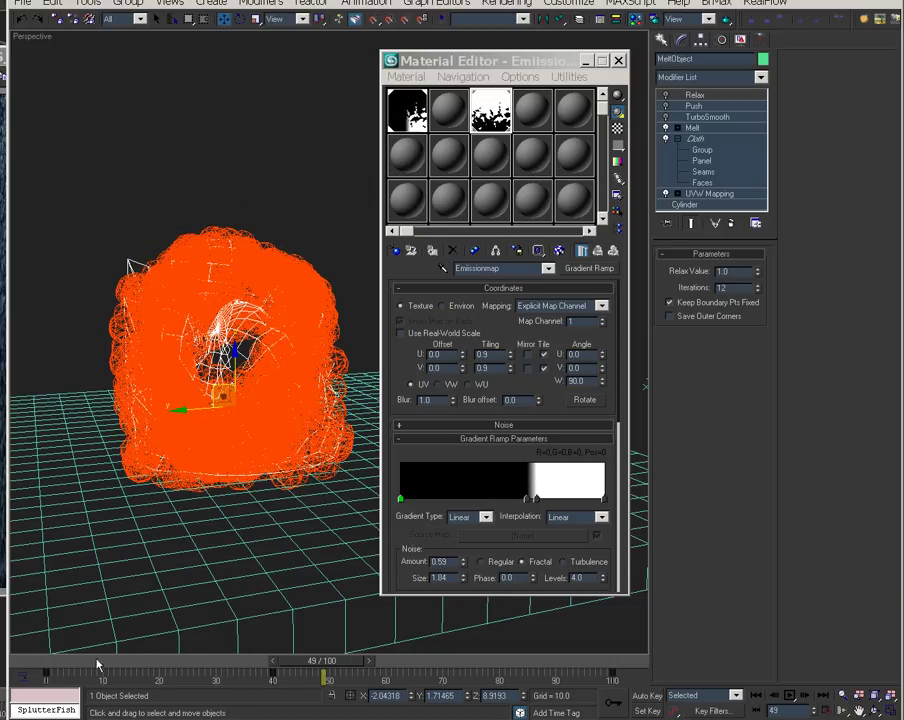
click(60, 663)
key(/)
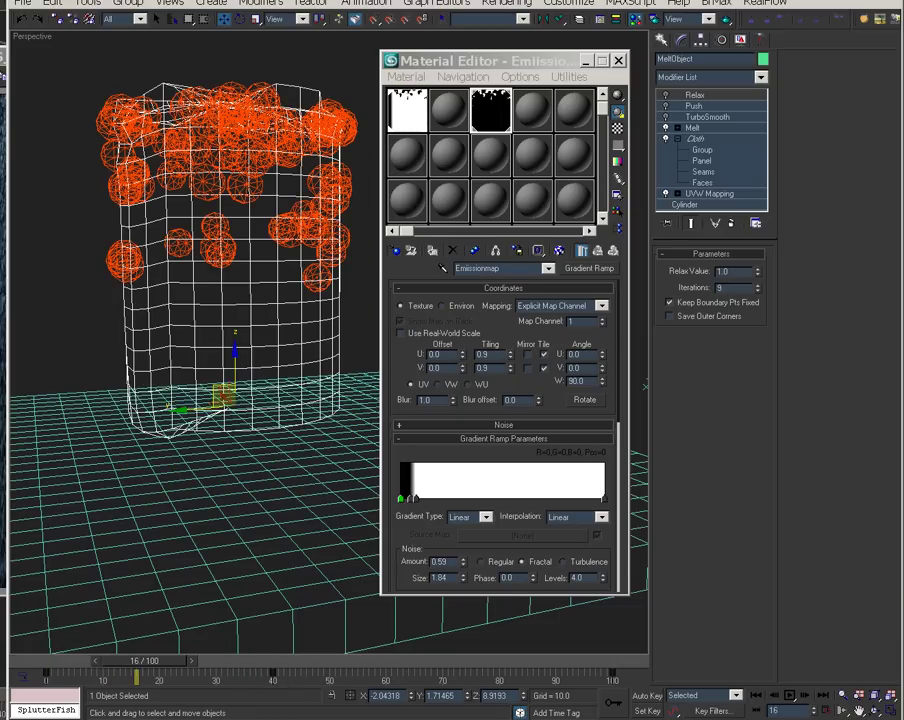
- Set the Born set's MatterWaves particle size to 1.0 with 50% variation
drag(380, 715, 469, 58)
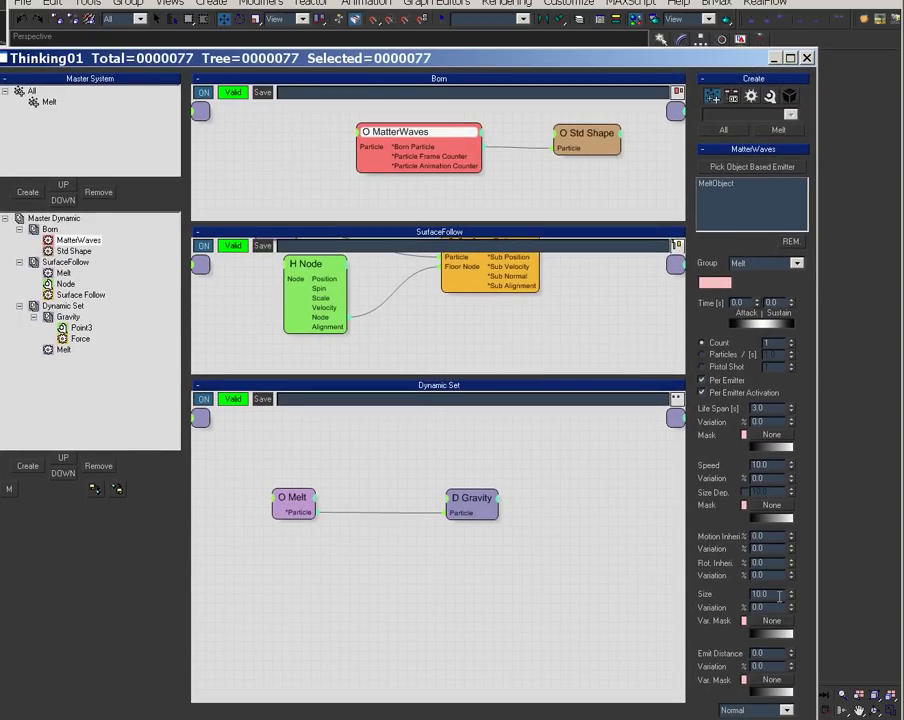
drag(771, 606, 731, 606)
text(50)
key(Return)
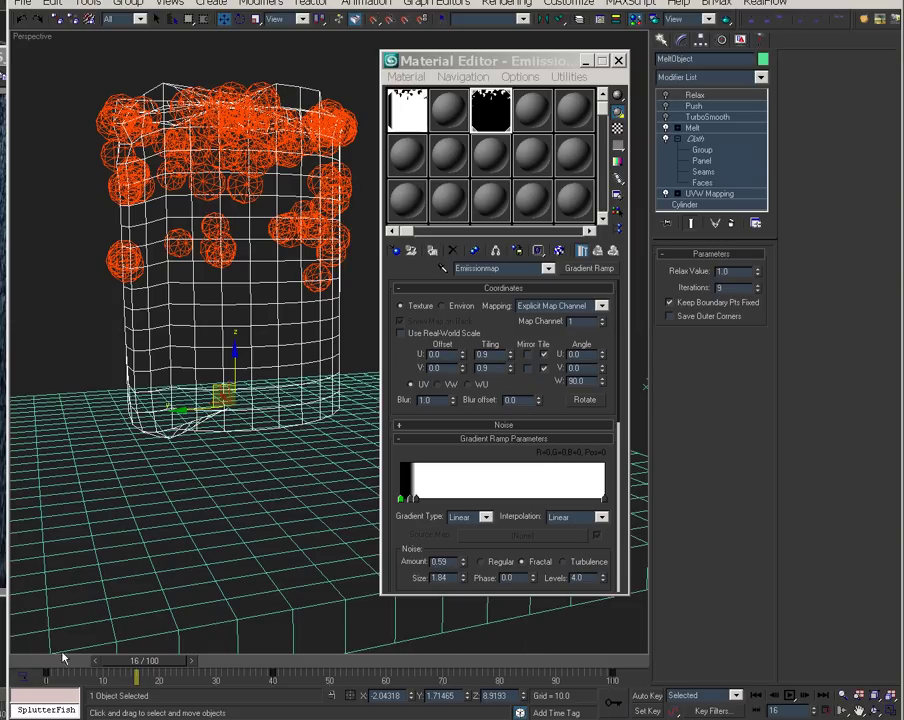
- Scrub through the animation and check the resized spheres on the melting cylinder from another angle, returning to frame 0
drag(44, 668, 323, 690)
alt+middle_drag(200, 396, 256, 397)
click(60, 661)
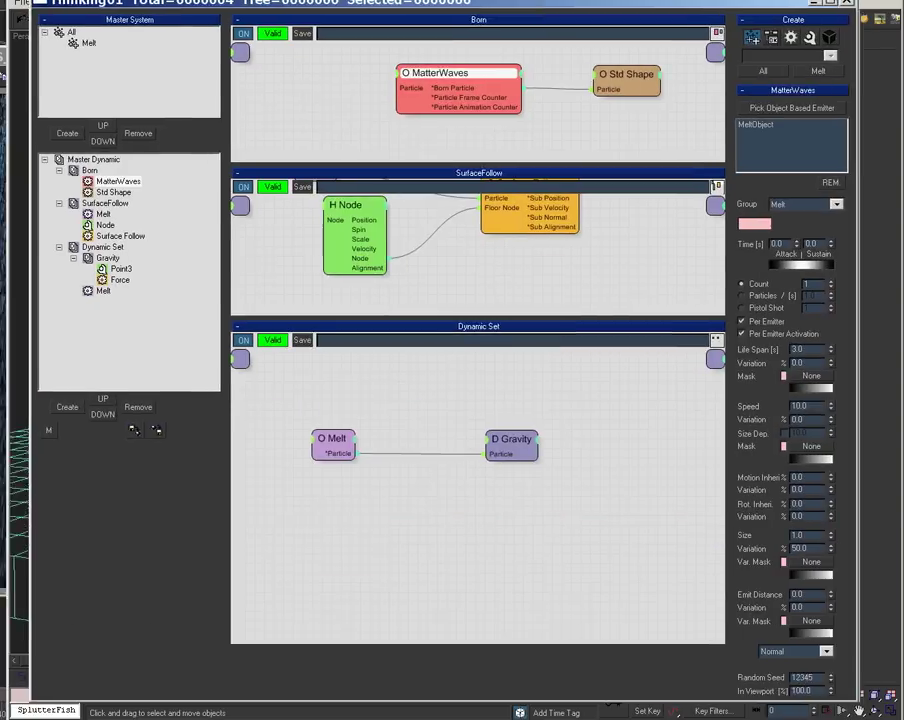
- Move Melt above Gravity in the new dynamic set's list and rename the set Gravity
drag(514, 9, 525, 18)
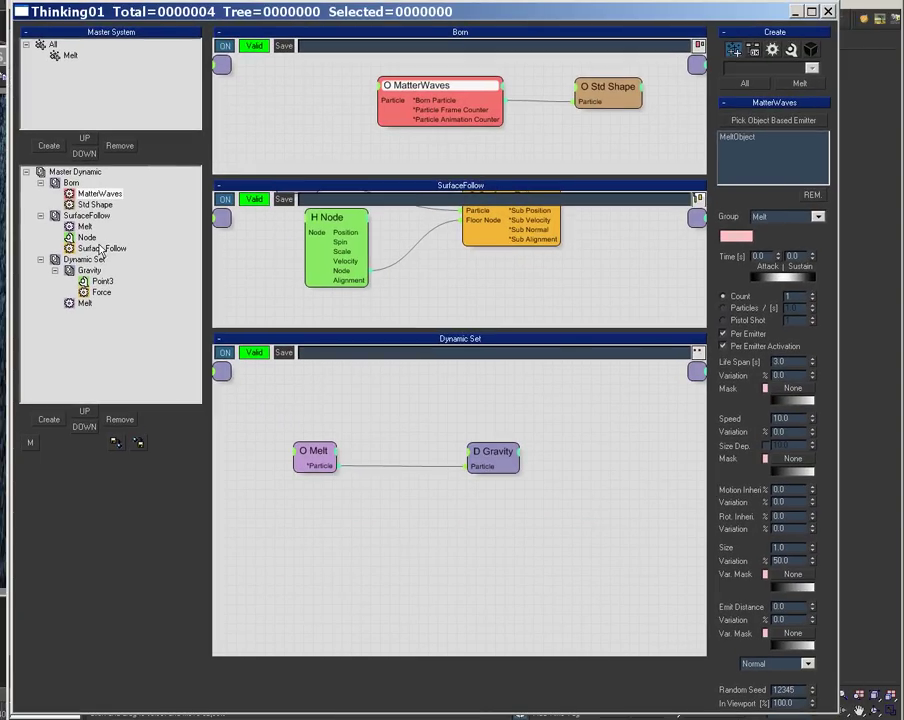
drag(86, 304, 80, 262)
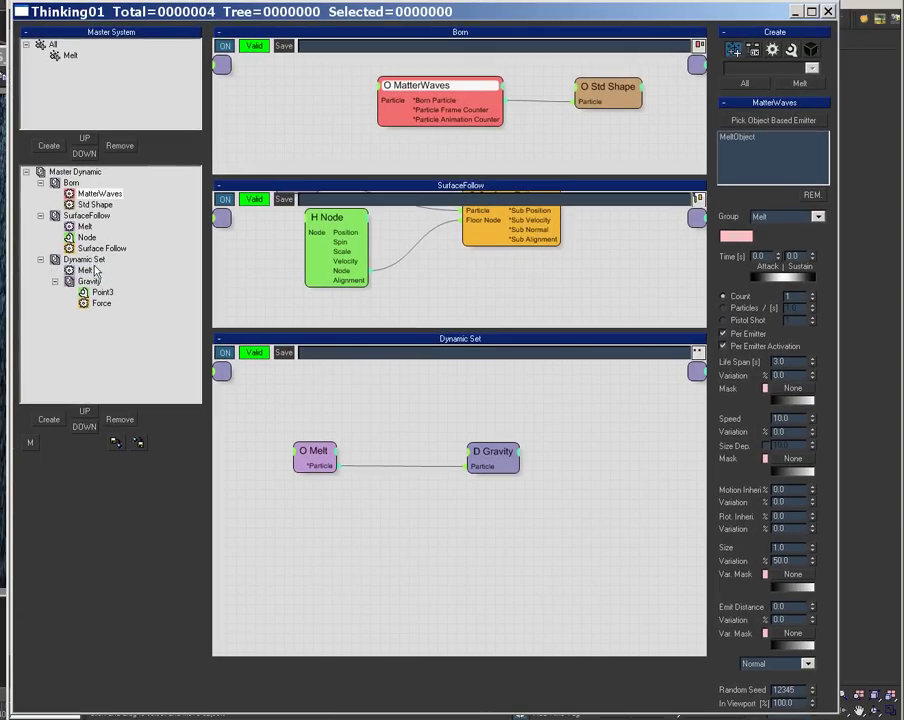
key(F2)
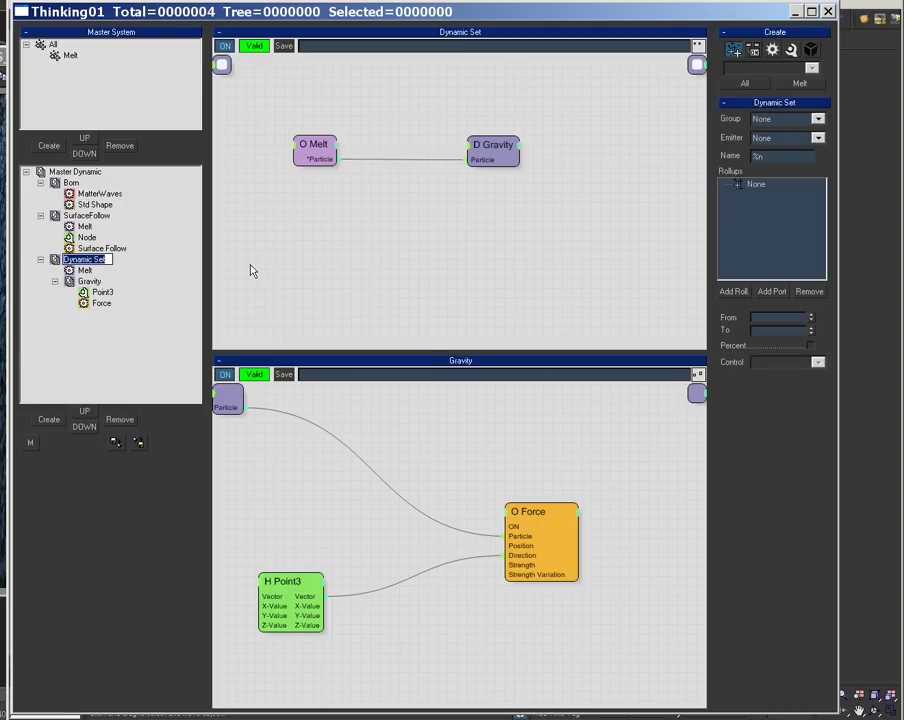
text(Gravity)
key(Return)
- Create another dynamic set under Master Dynamic, enlarge its work area and add the Melt group to it
click(75, 172)
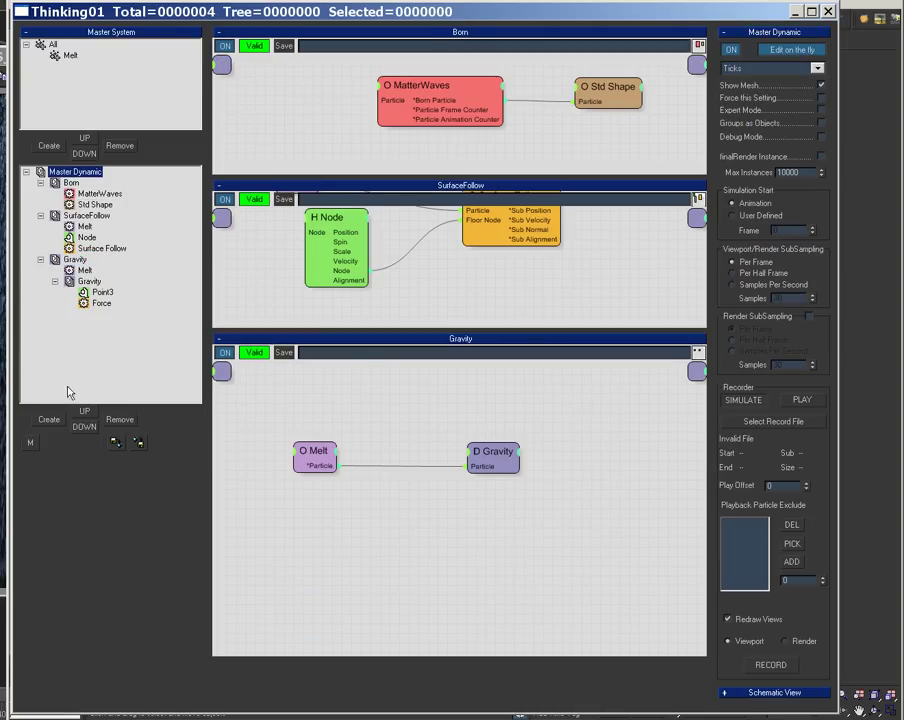
click(48, 419)
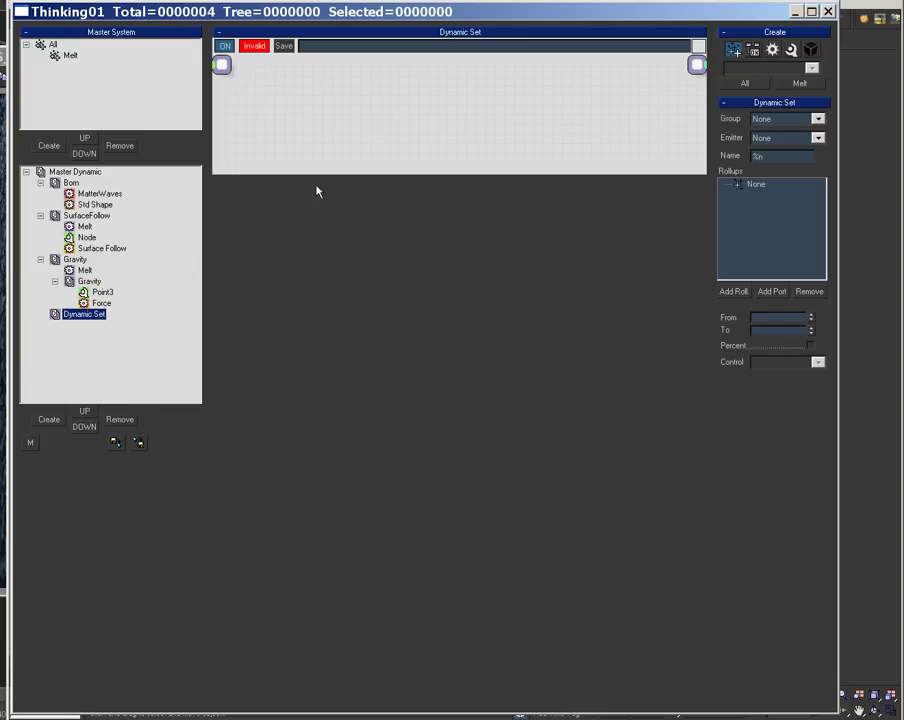
drag(320, 172, 320, 368)
right_click(268, 92)
mouse_move(334, 103)
click(367, 114)
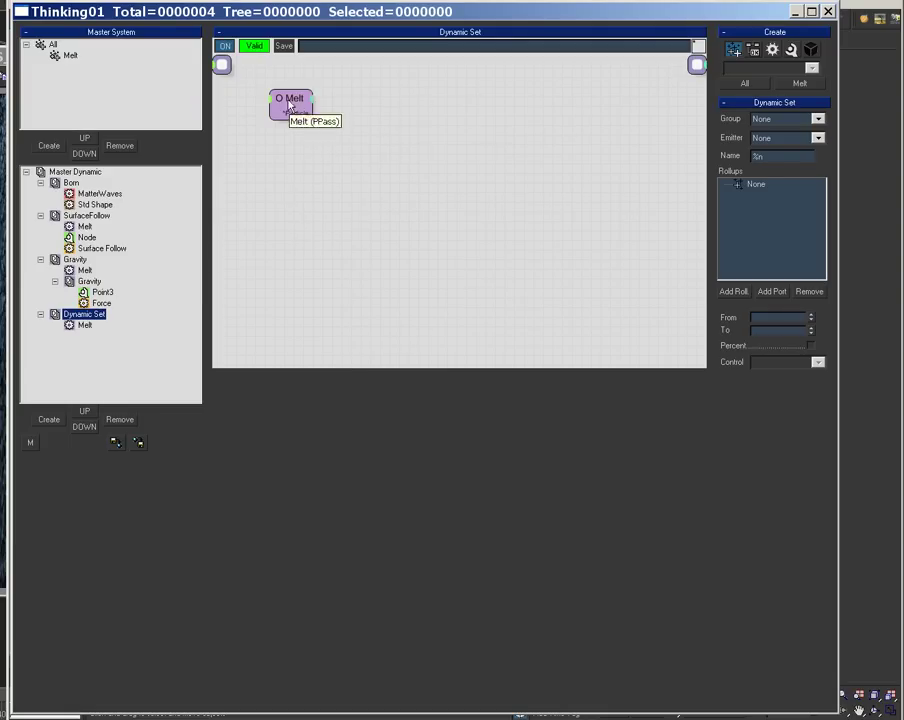
drag(298, 110, 277, 159)
- Add a MatterWaves generator to the set and connect Melt's Particle output to its Particle input
right_click(372, 102)
mouse_move(480, 173)
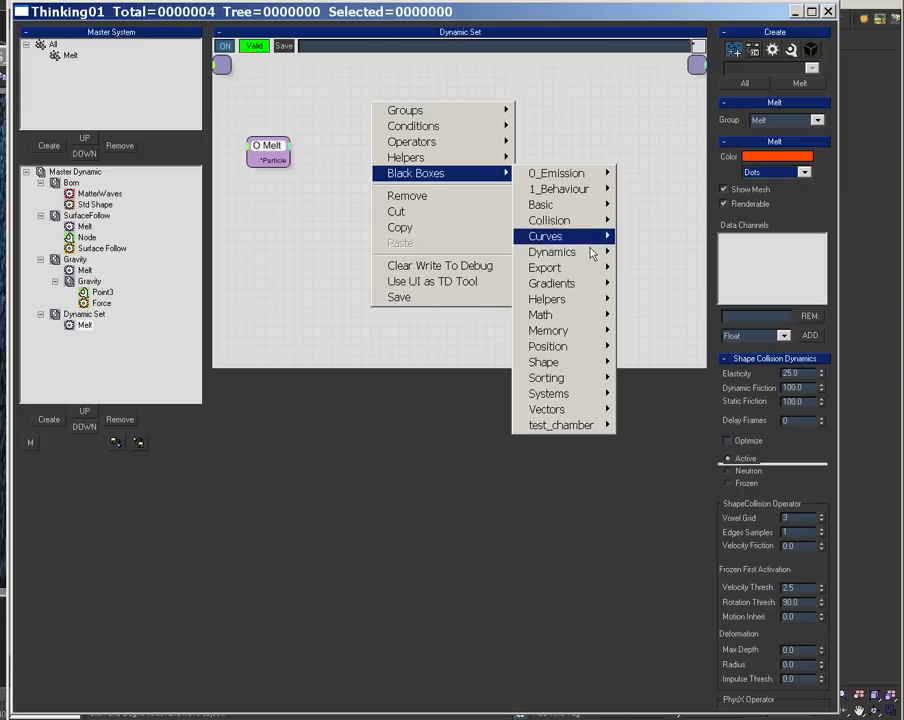
mouse_move(444, 143)
mouse_move(576, 176)
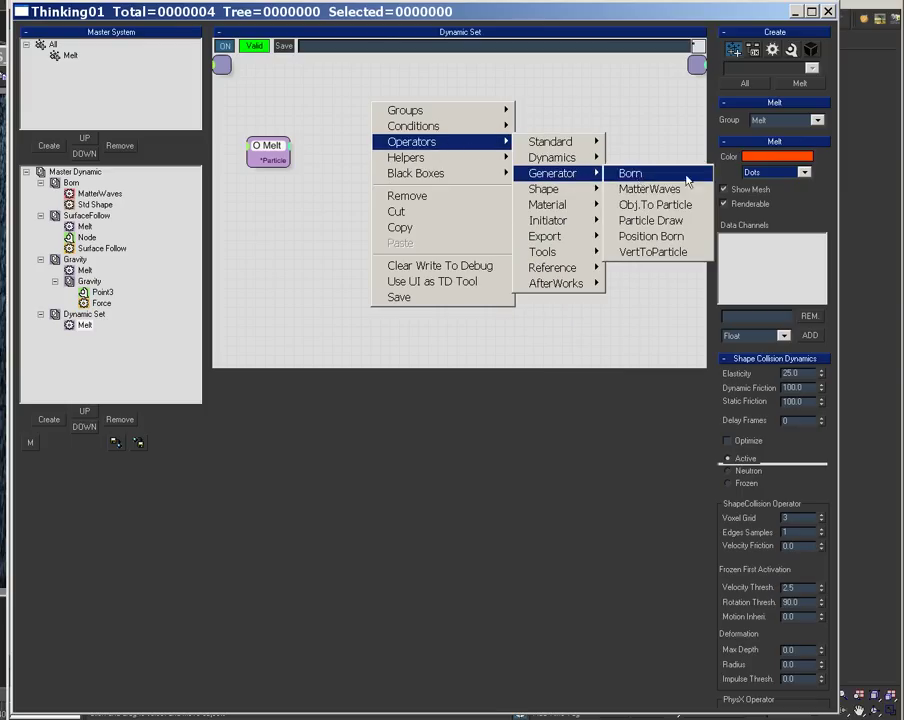
click(645, 189)
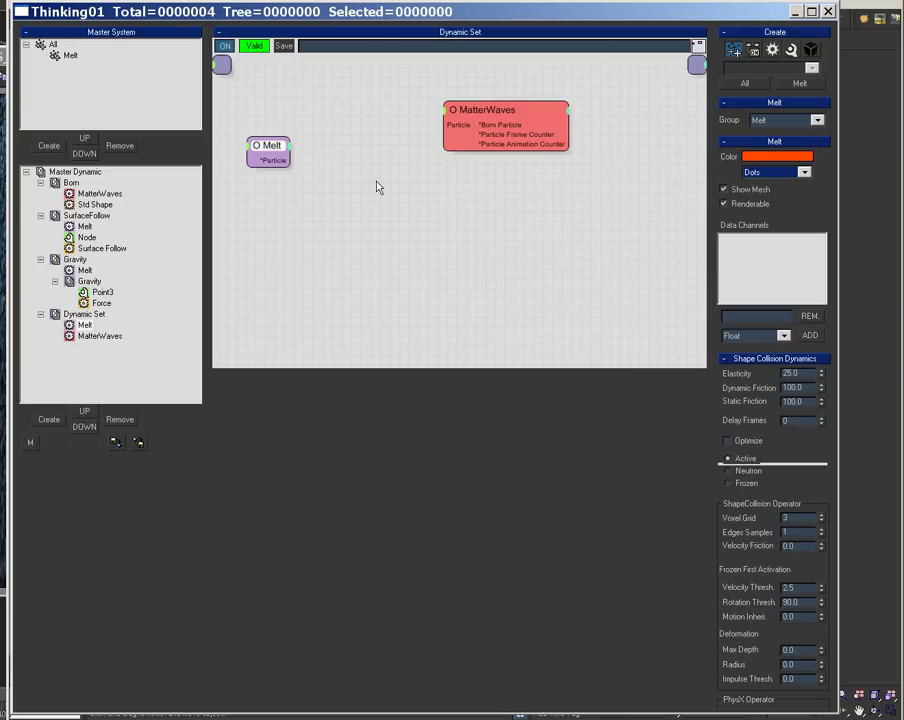
drag(284, 163, 456, 126)
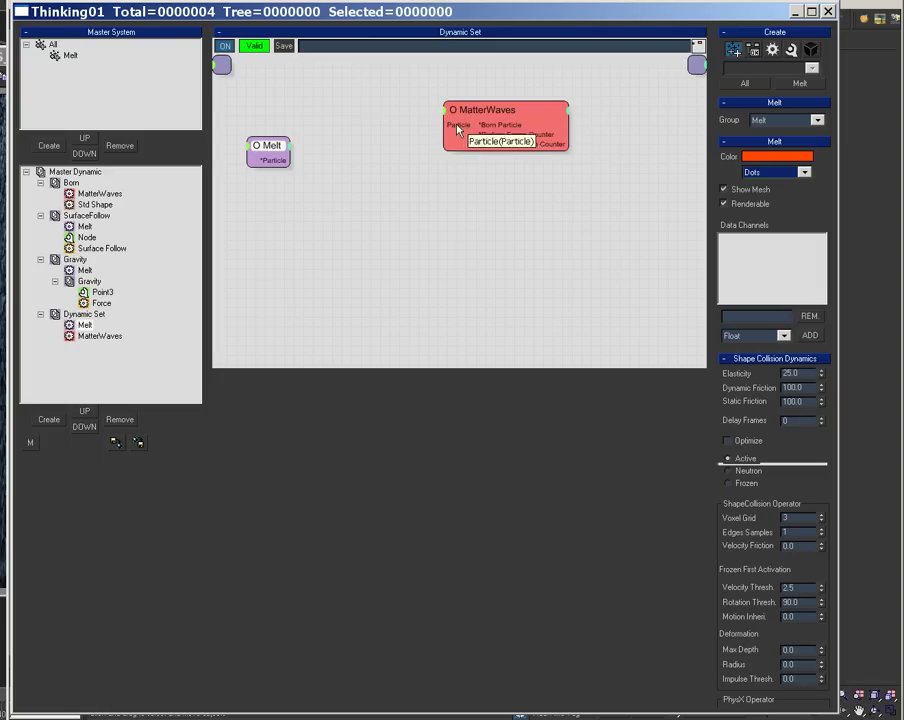
drag(286, 160, 288, 162)
drag(510, 128, 435, 157)
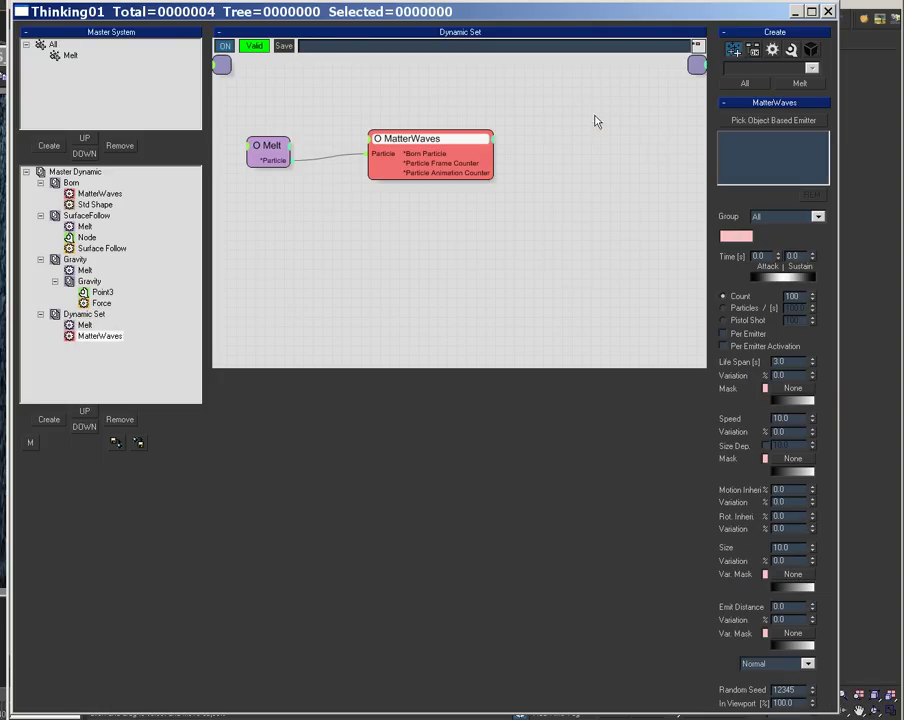
- Add a Std Shape operator fed by the new MatterWaves' born particles and set its shape to Sphere
right_click(593, 121)
mouse_move(638, 161)
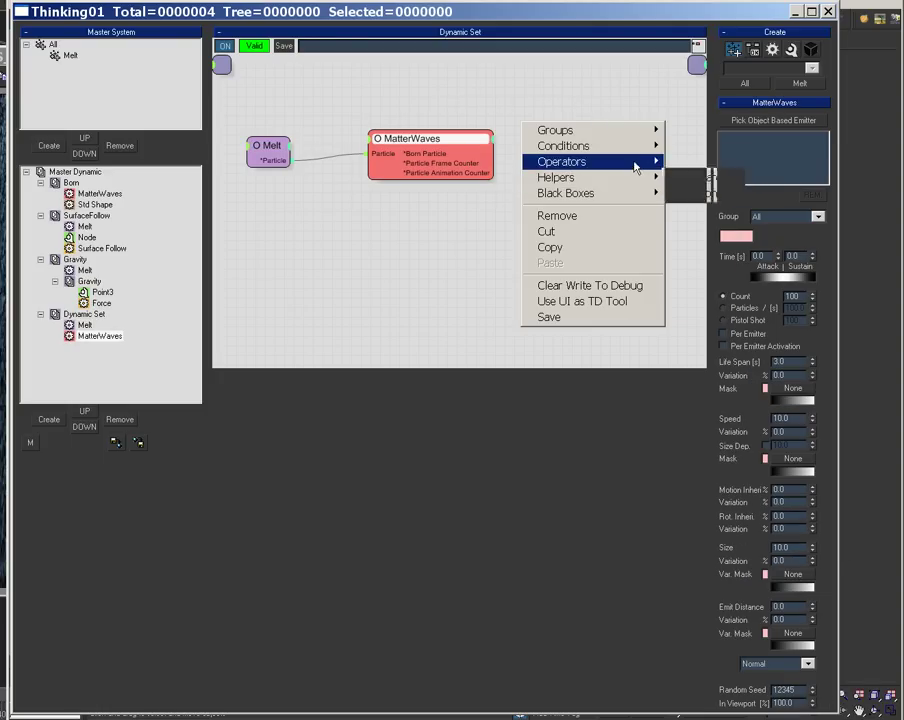
mouse_move(738, 208)
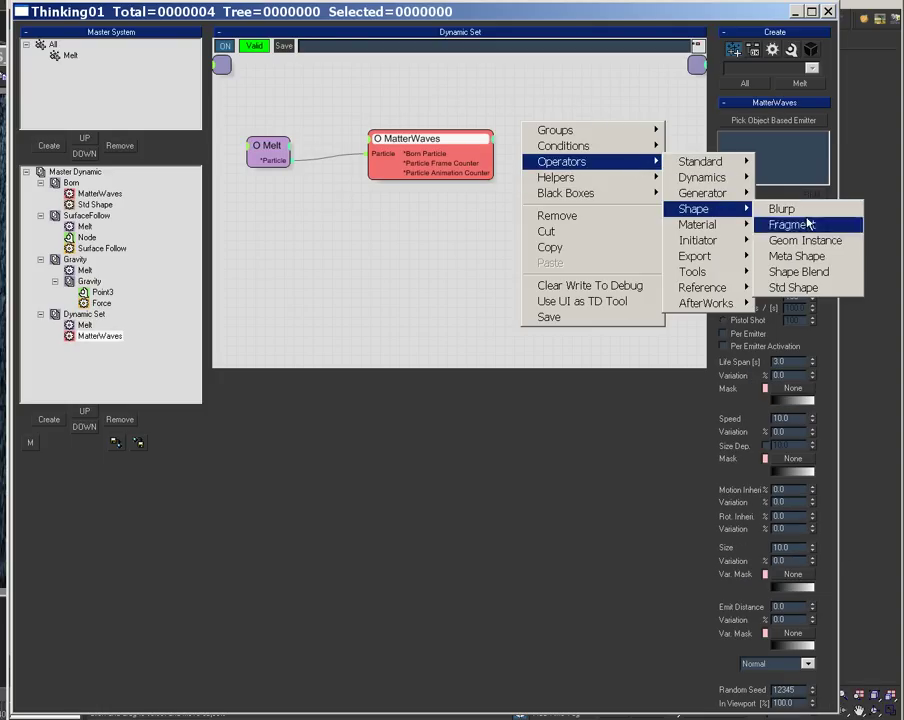
click(826, 284)
drag(457, 154, 607, 147)
click(630, 131)
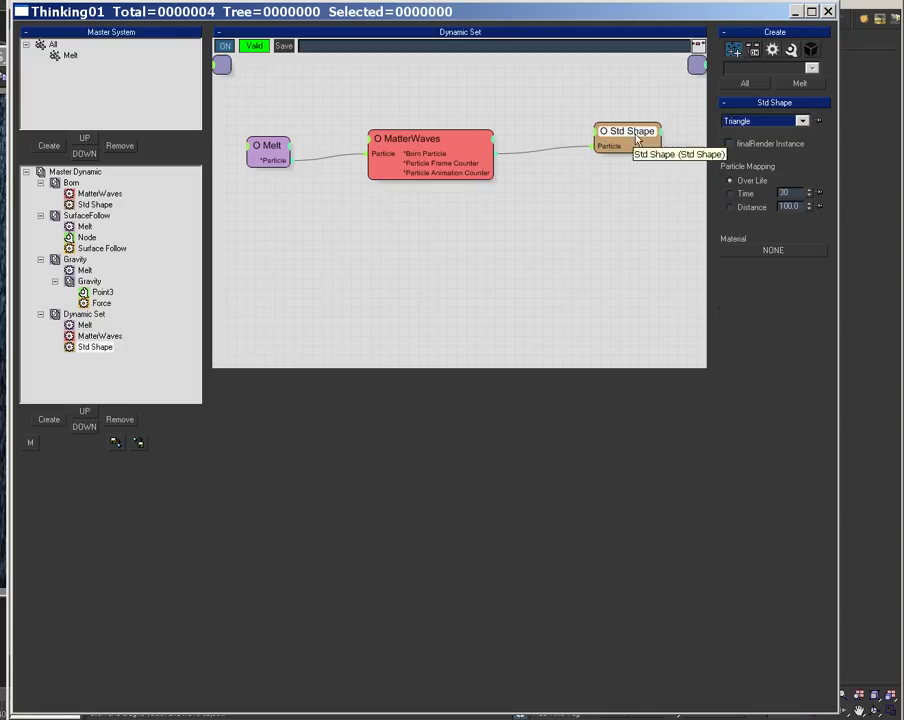
click(785, 121)
click(757, 198)
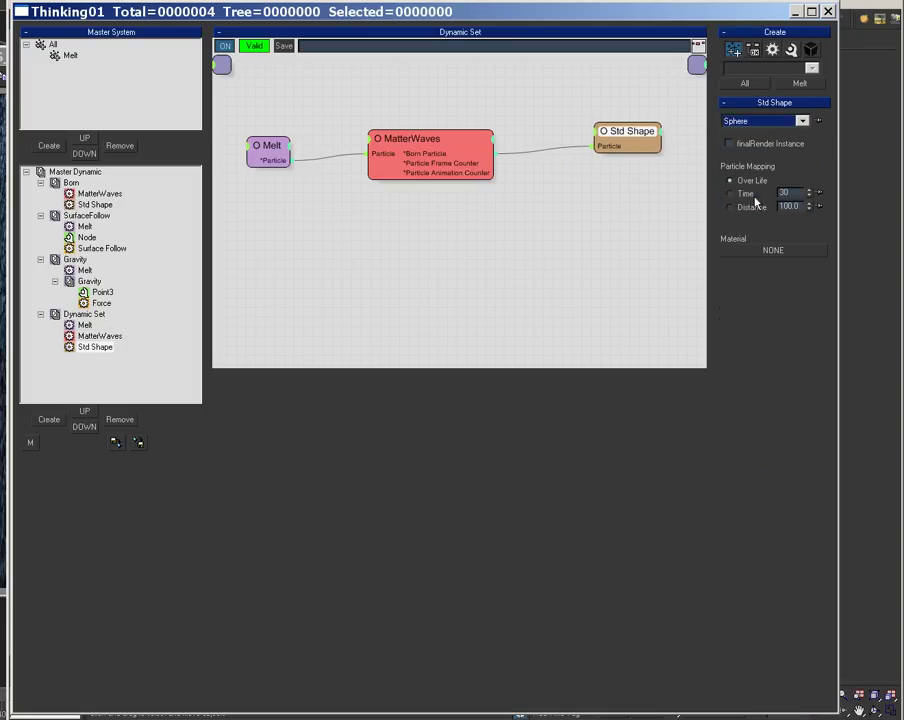
- Check the group choices of the new MatterWaves and create a new particle group in the Master System
click(447, 159)
click(802, 218)
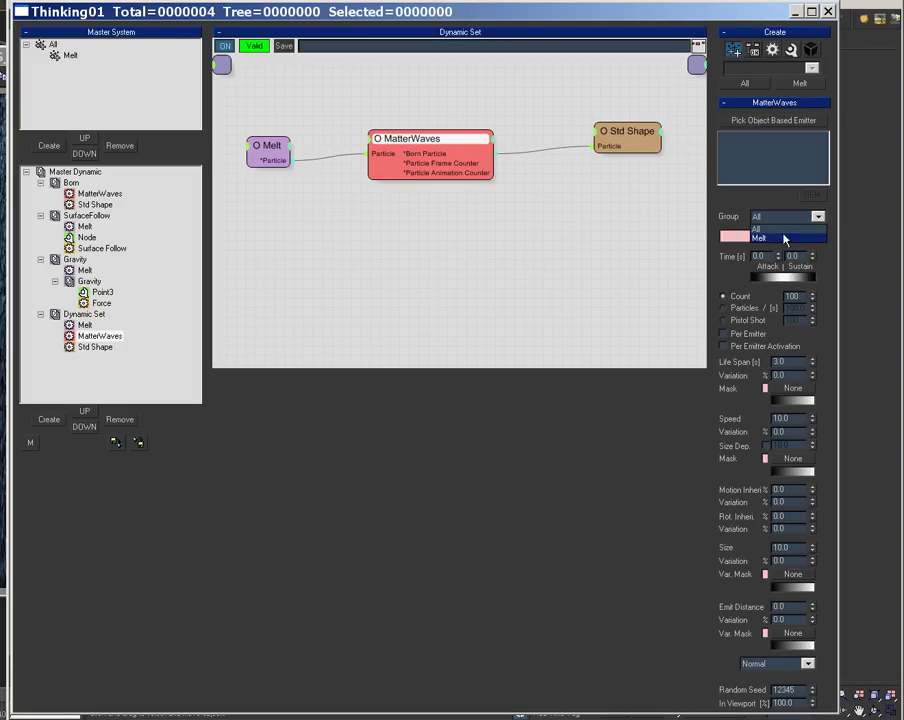
click(782, 219)
click(47, 145)
click(74, 66)
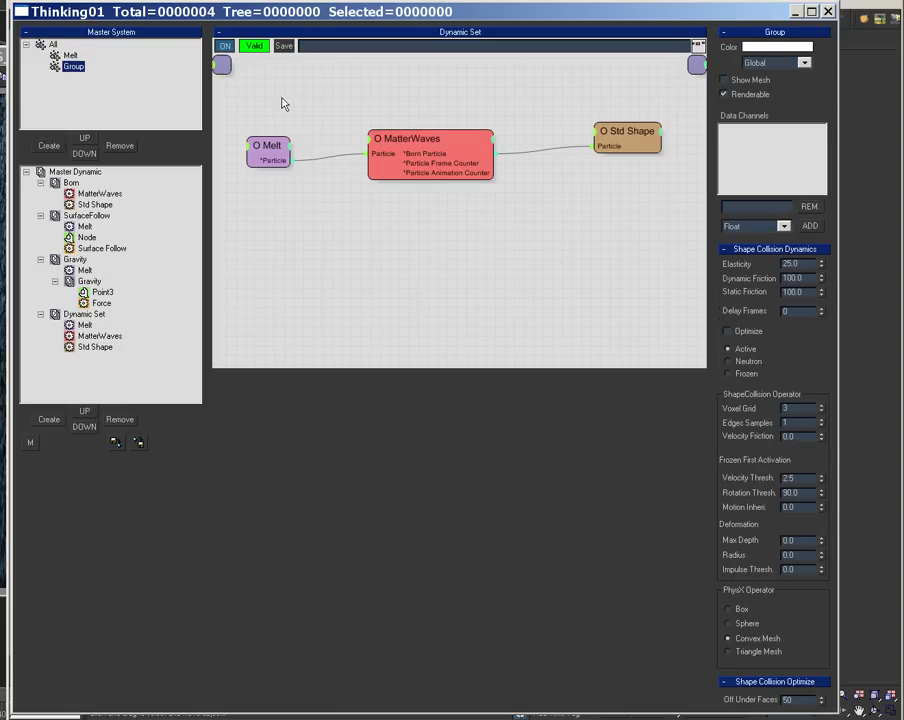
- Rename the new particle group as Trails and assign it as the group of the MatterWaves fed by Melt
text(Trails)
key(Return)
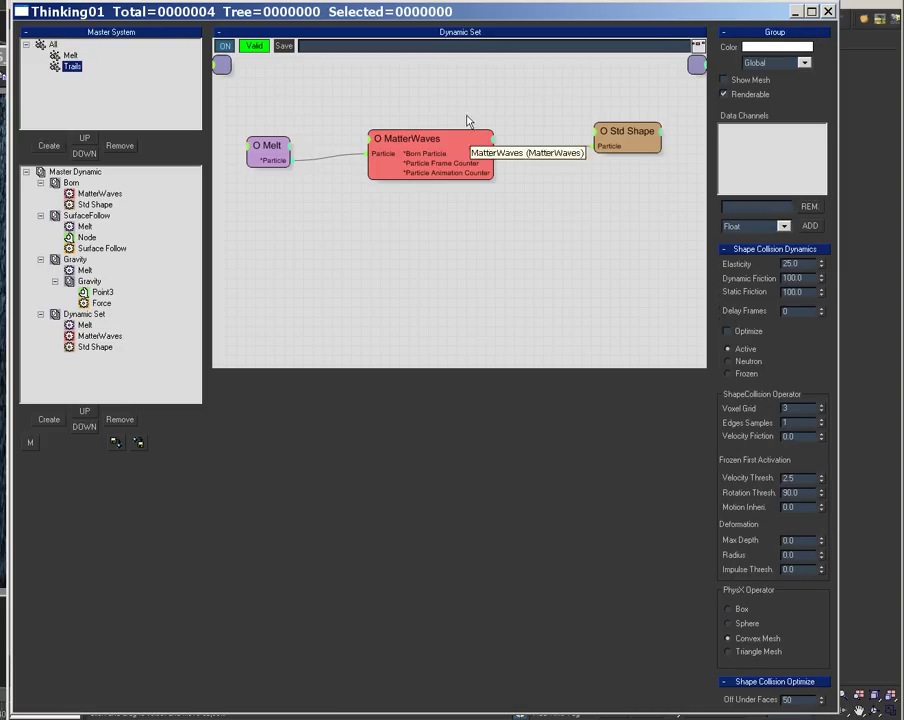
click(438, 138)
click(786, 232)
click(800, 261)
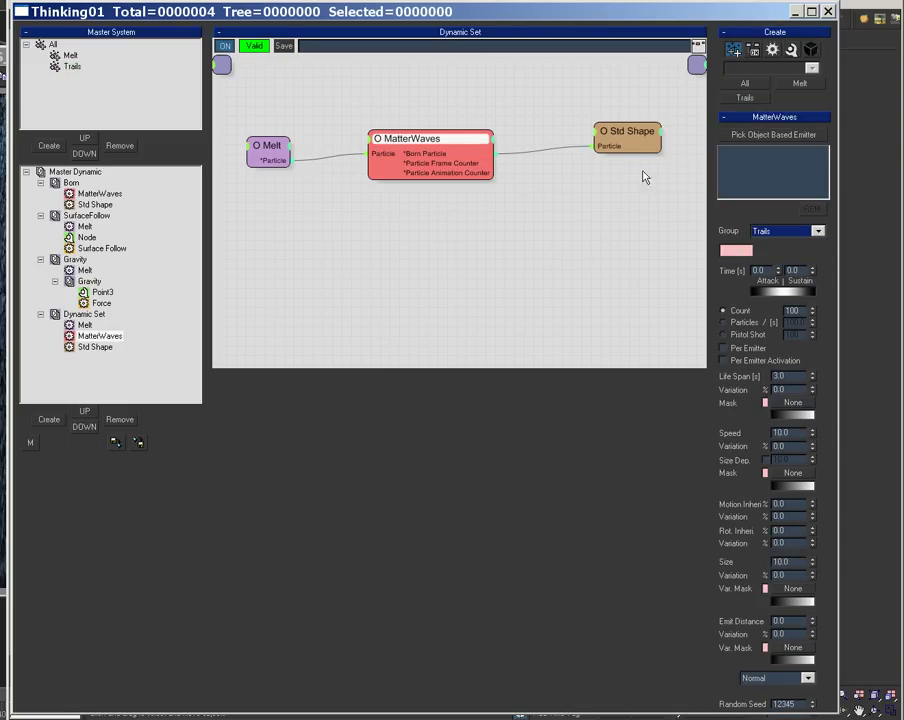
- Set the new MatterWaves to emit 50 particles per second and move the Std Shape operator closer to it
click(627, 131)
click(438, 138)
scroll(824, 580, down, 5)
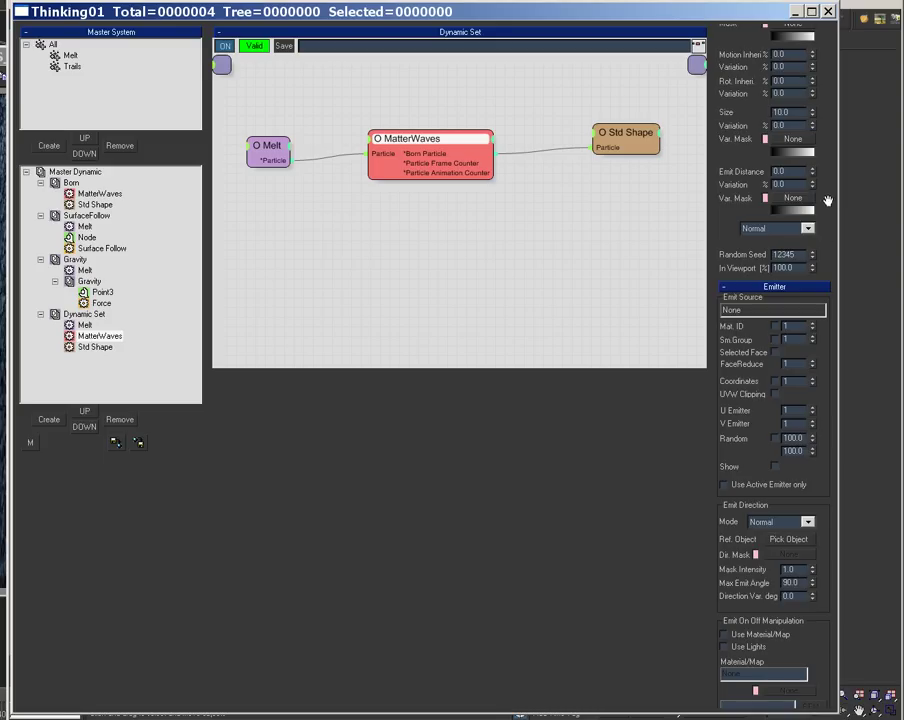
scroll(814, 181, up, 3)
click(735, 174)
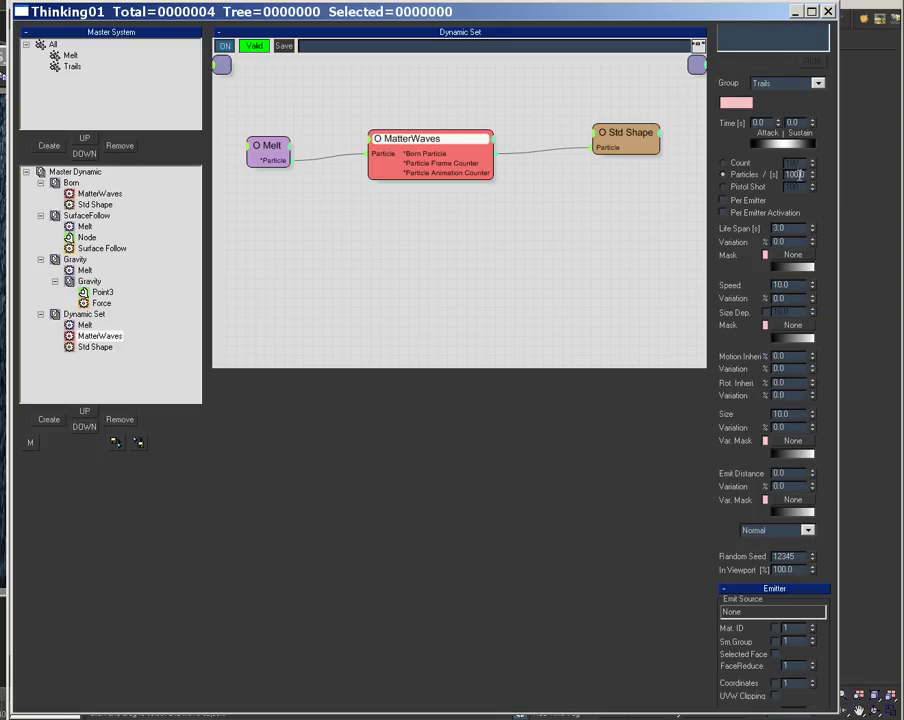
text(5)
drag(630, 144, 568, 144)
- Change the display color of the Trails particle group to dark red
click(69, 67)
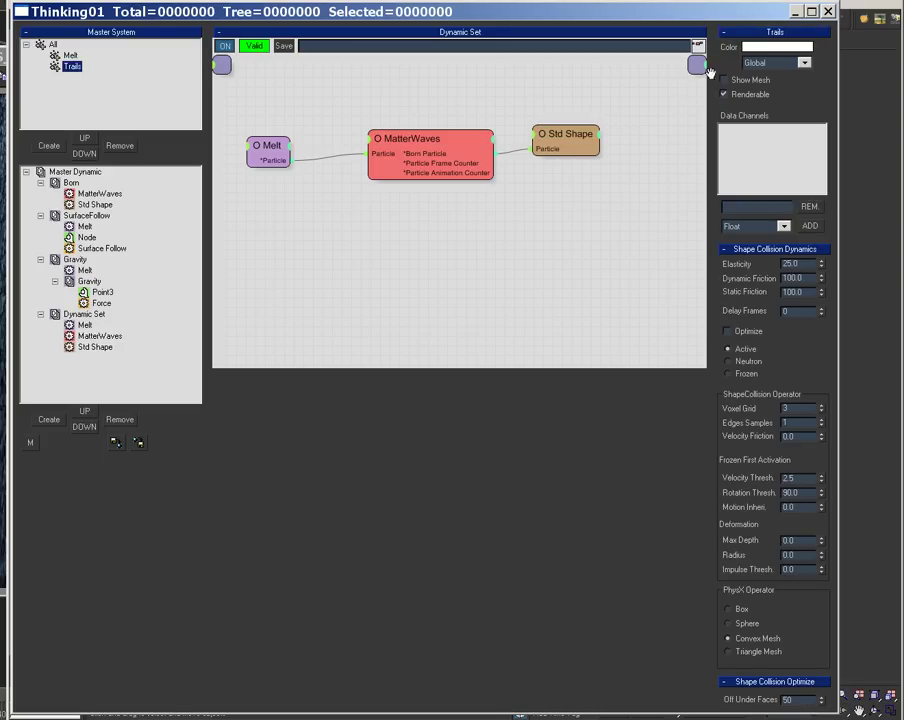
click(777, 46)
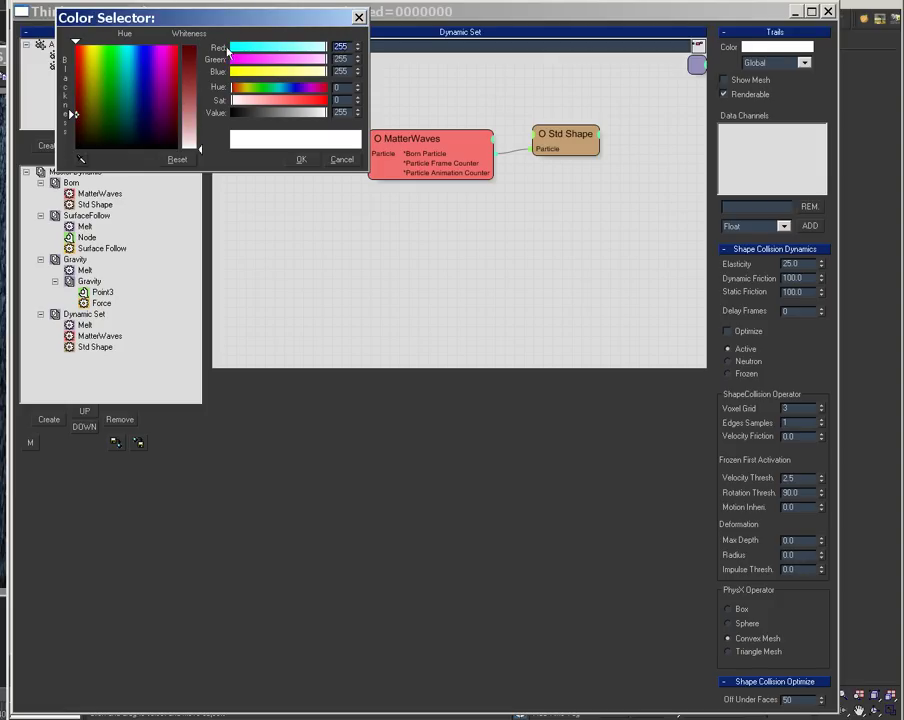
click(193, 53)
click(304, 162)
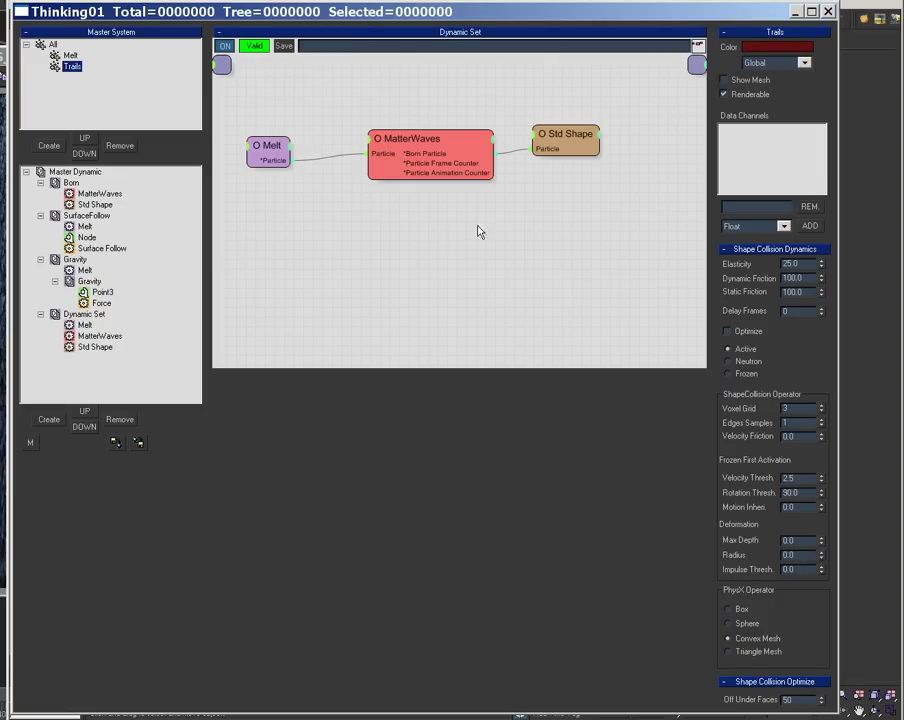
- Set the particle size of the new MatterWaves to 0.2 with a size variation of 99%
click(412, 150)
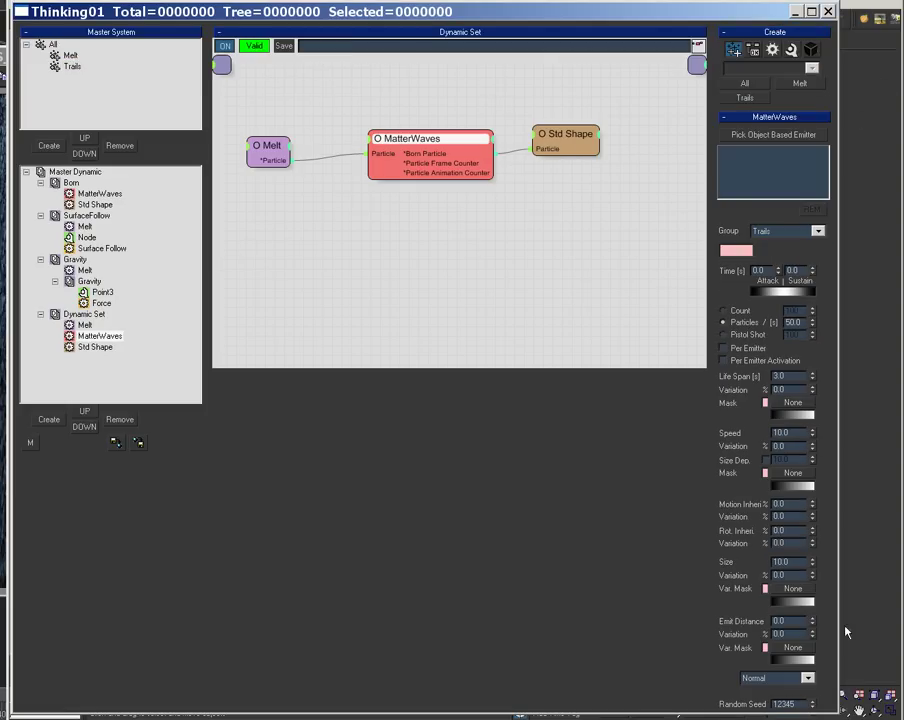
drag(790, 574, 741, 573)
text(99)
key(Return)
- Rename the dynamic set holding the Melt, MatterWaves and Std Shape operators as Trails
click(85, 315)
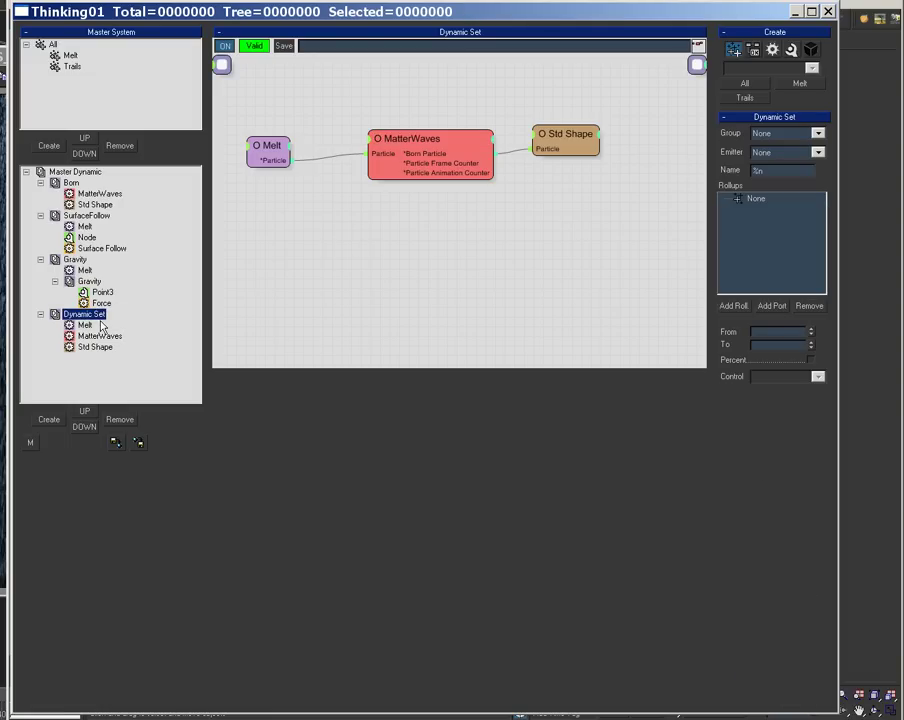
click(98, 317)
text(Trails)
key(Return)
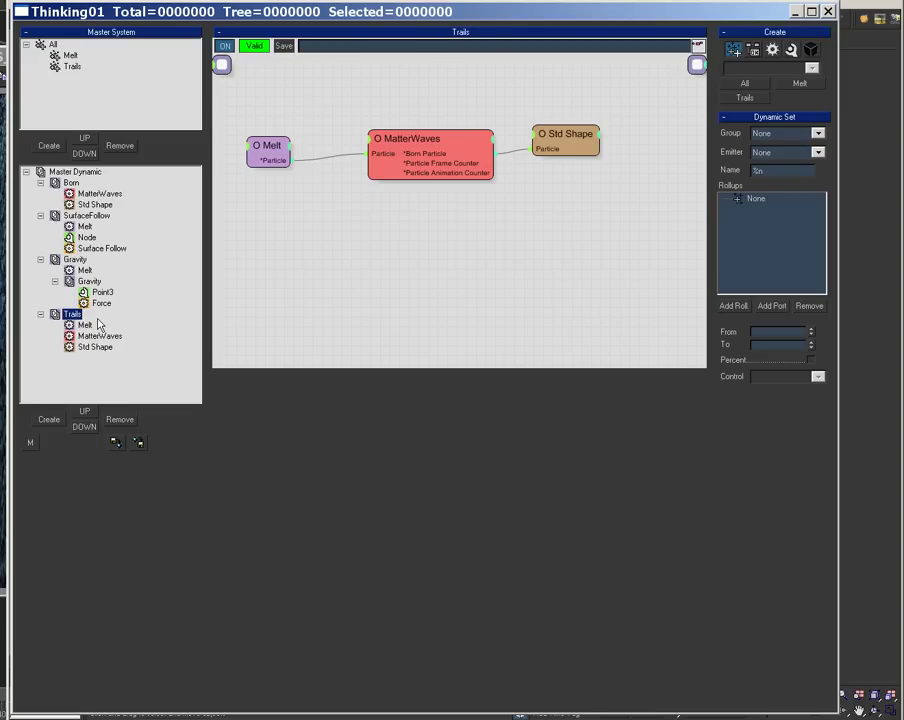
- Save the Trails dynamic set as Trails.thi in the 0_Emission folder, with particle groups set to exist or create
click(60, 173)
click(72, 314)
click(139, 443)
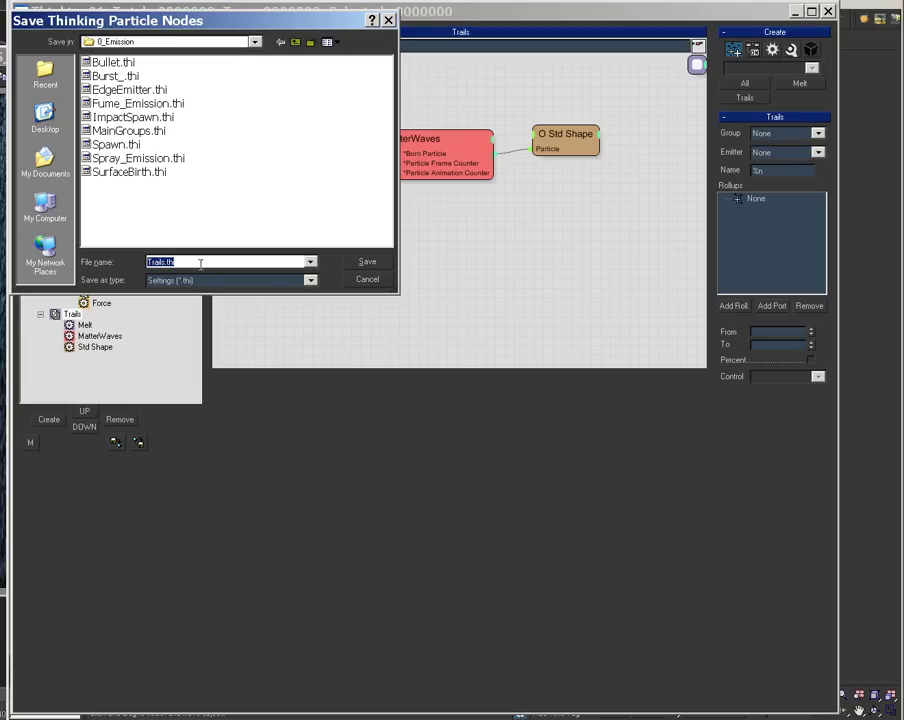
click(367, 261)
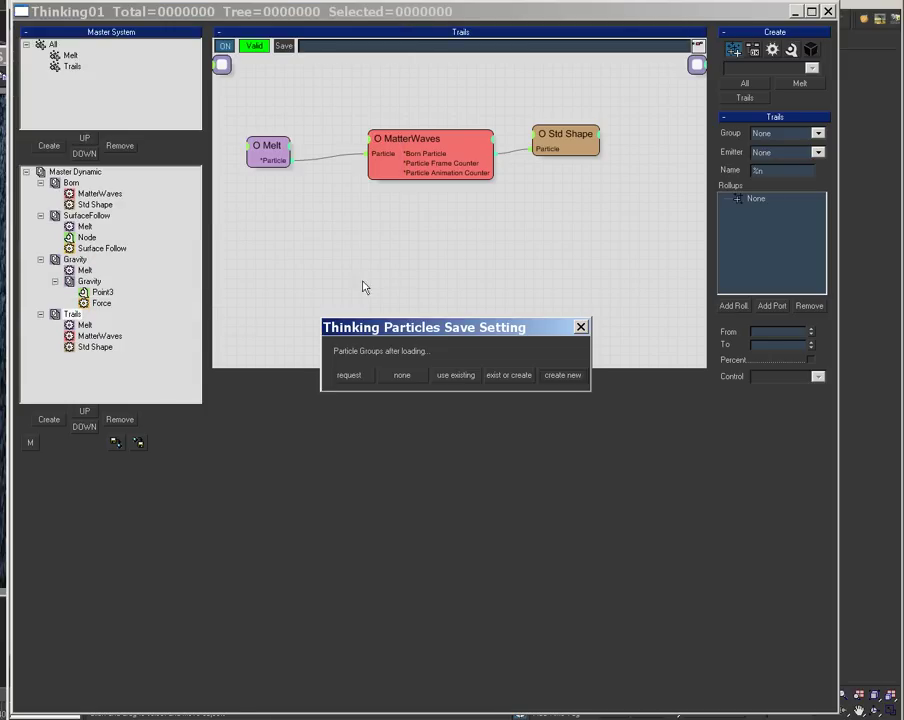
click(493, 380)
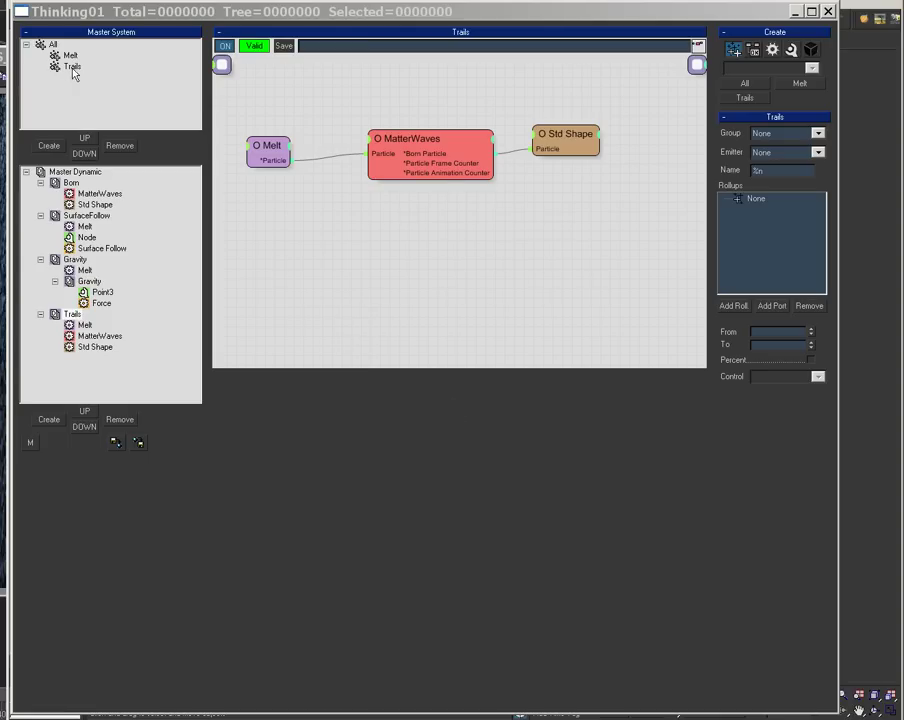
- Set the group of the Melt operator in the Trails dynamic set to None
click(264, 147)
click(785, 135)
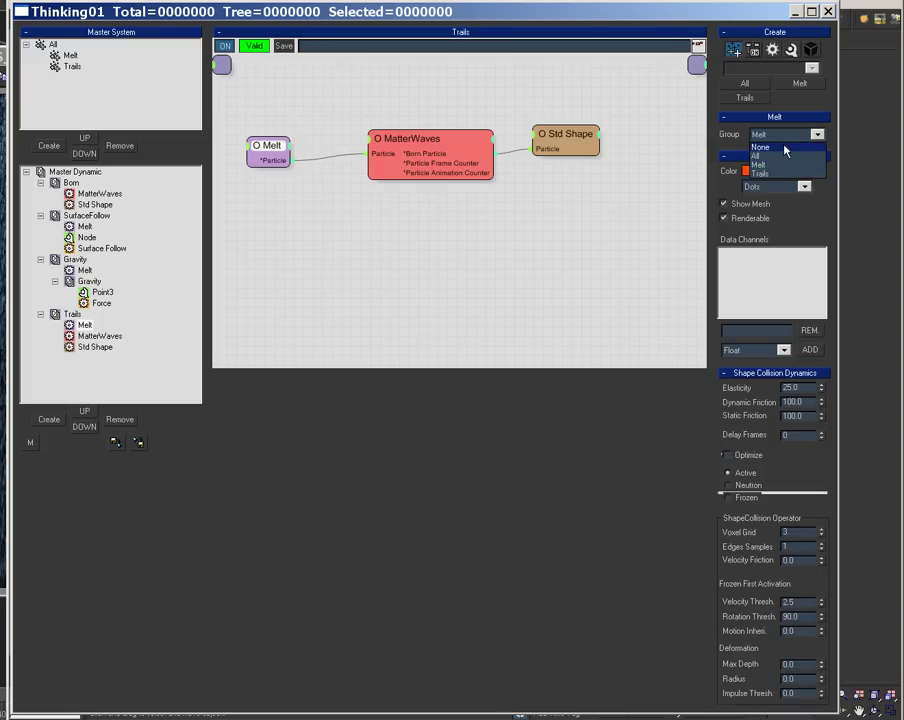
click(783, 147)
click(139, 444)
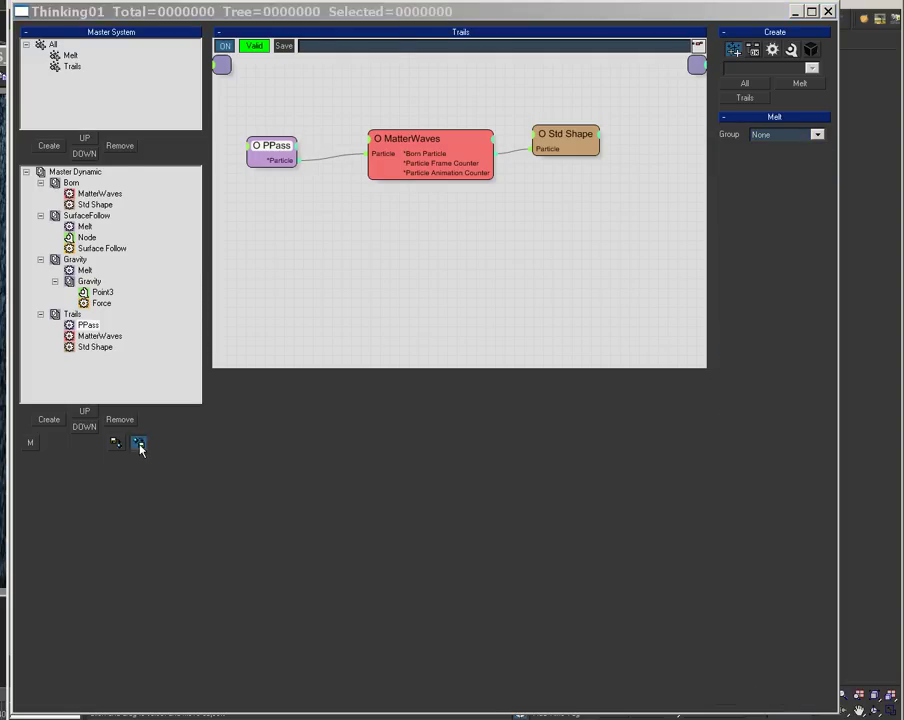
click(365, 282)
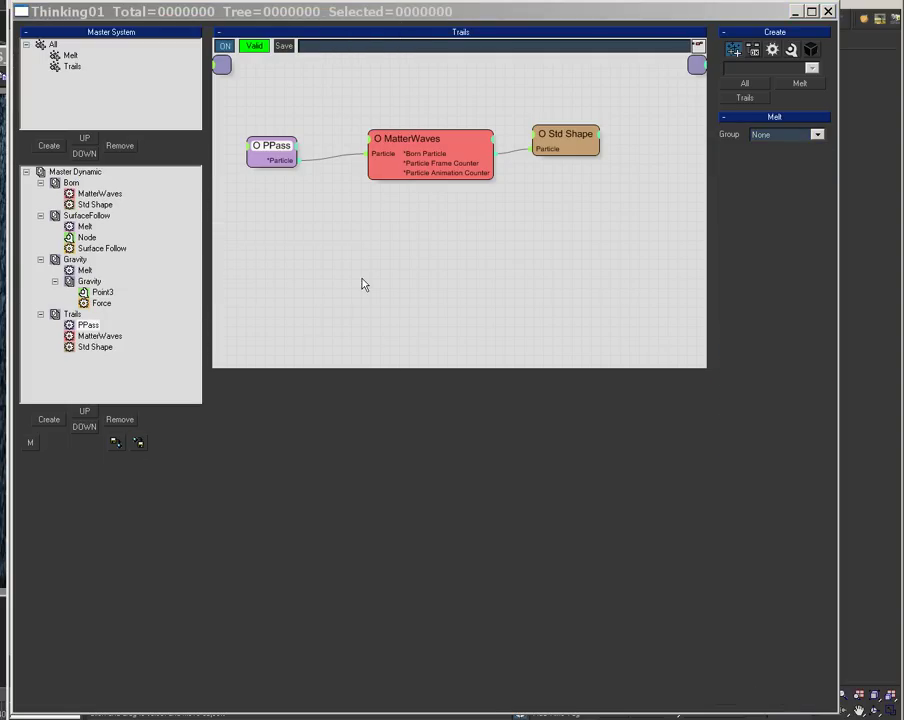
- Save the Trails dynamic set again, replacing the existing Trails.thi in the 0_Emission folder
click(56, 313)
click(139, 443)
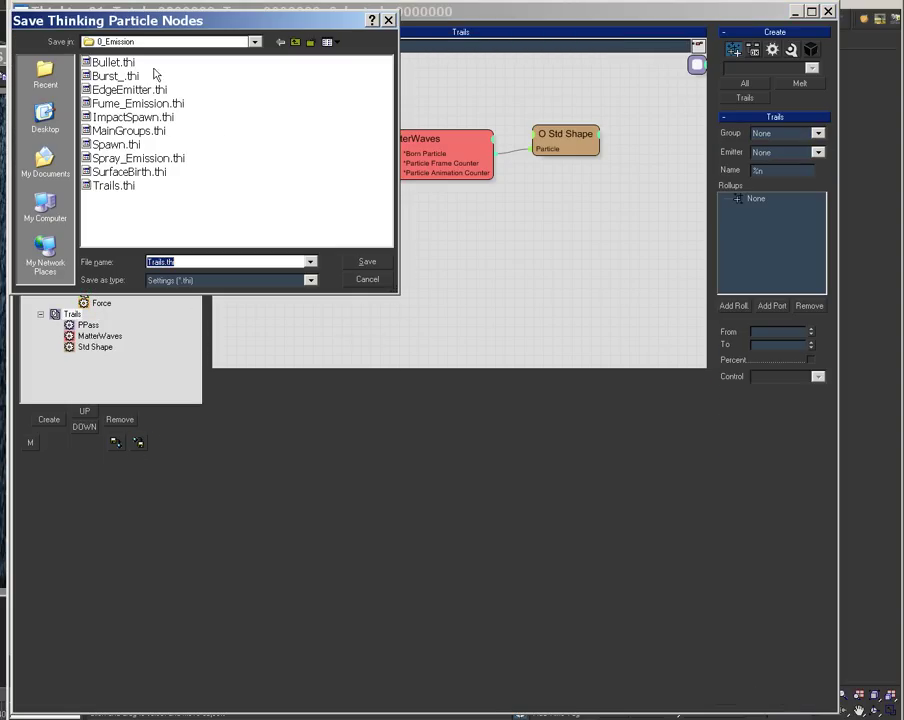
click(114, 186)
click(368, 262)
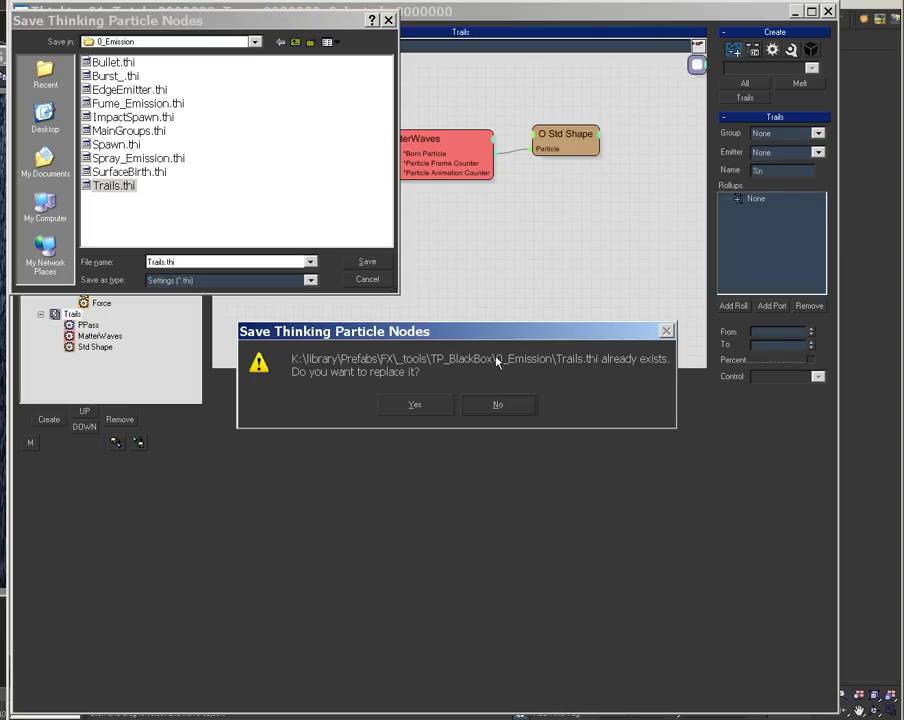
click(444, 406)
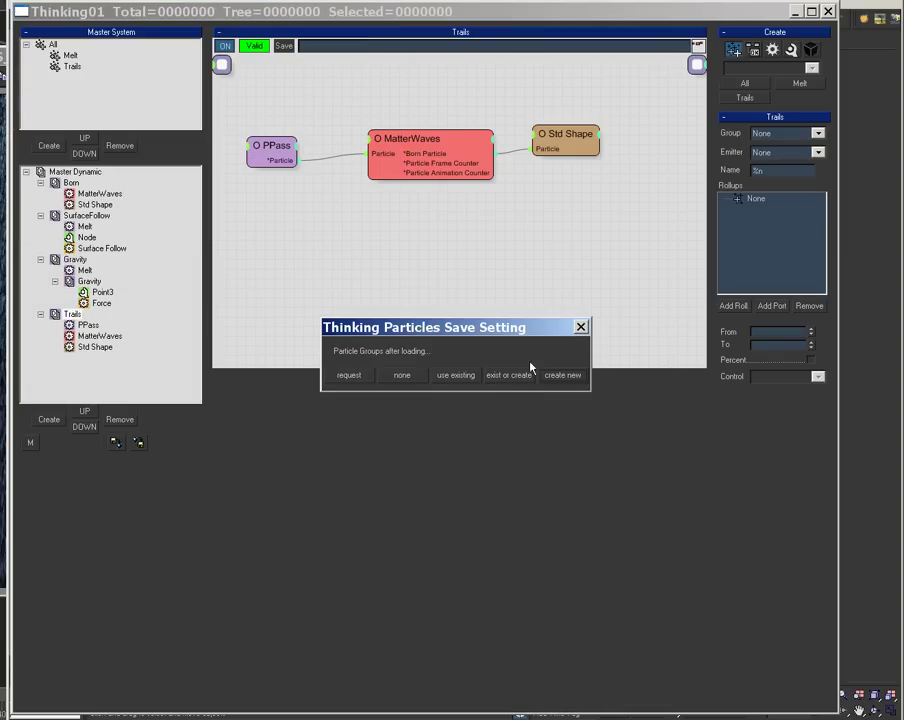
- Assign the Melt group to the PPass operator in Trails and review the MatterWaves and Std Shape settings
click(281, 158)
click(405, 152)
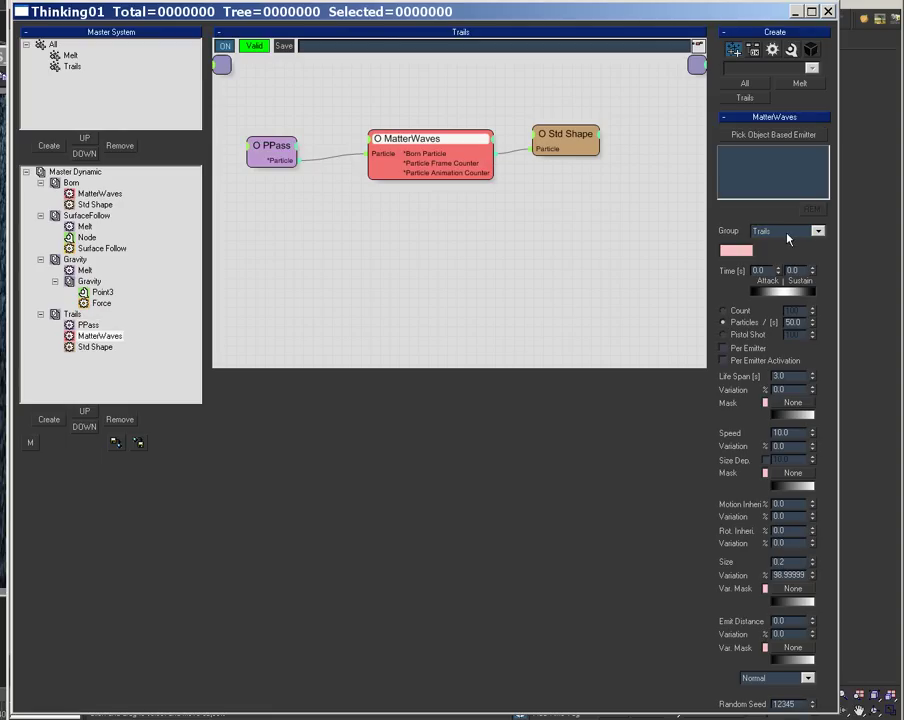
click(288, 154)
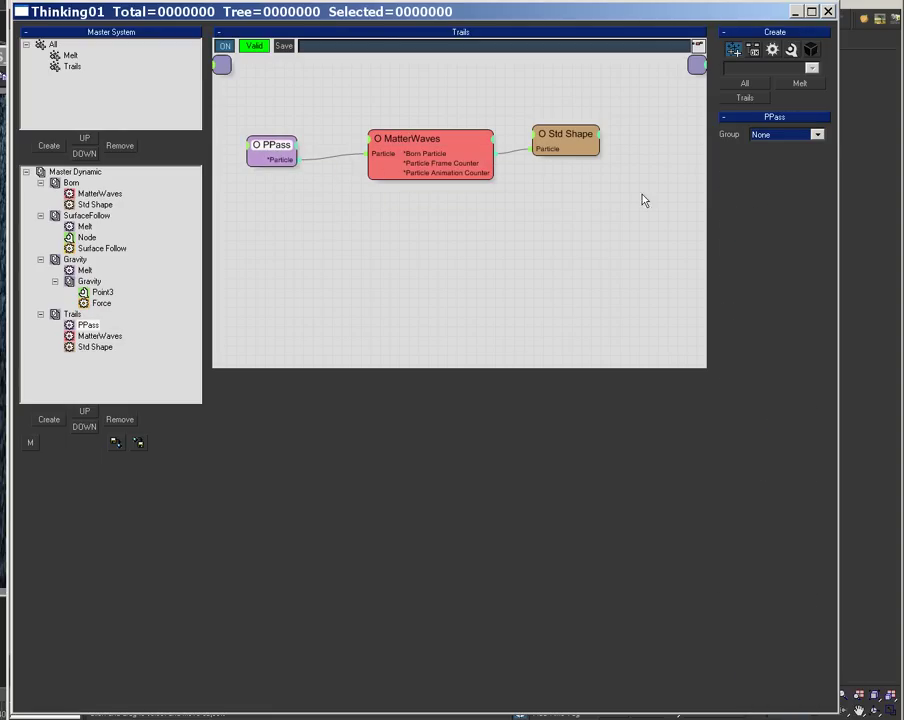
click(768, 137)
click(764, 167)
click(432, 148)
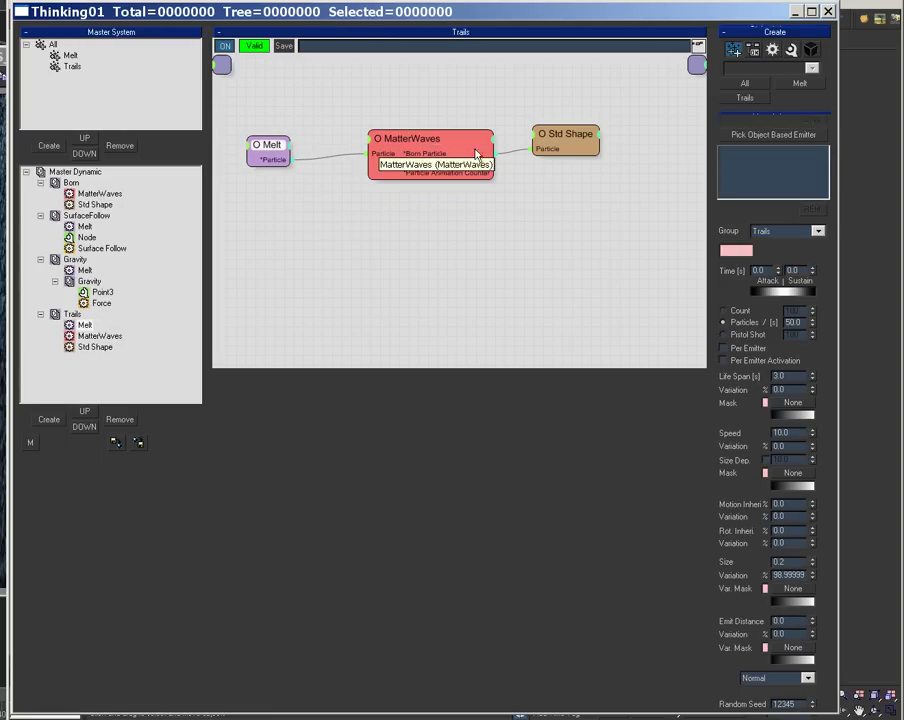
click(538, 140)
click(448, 142)
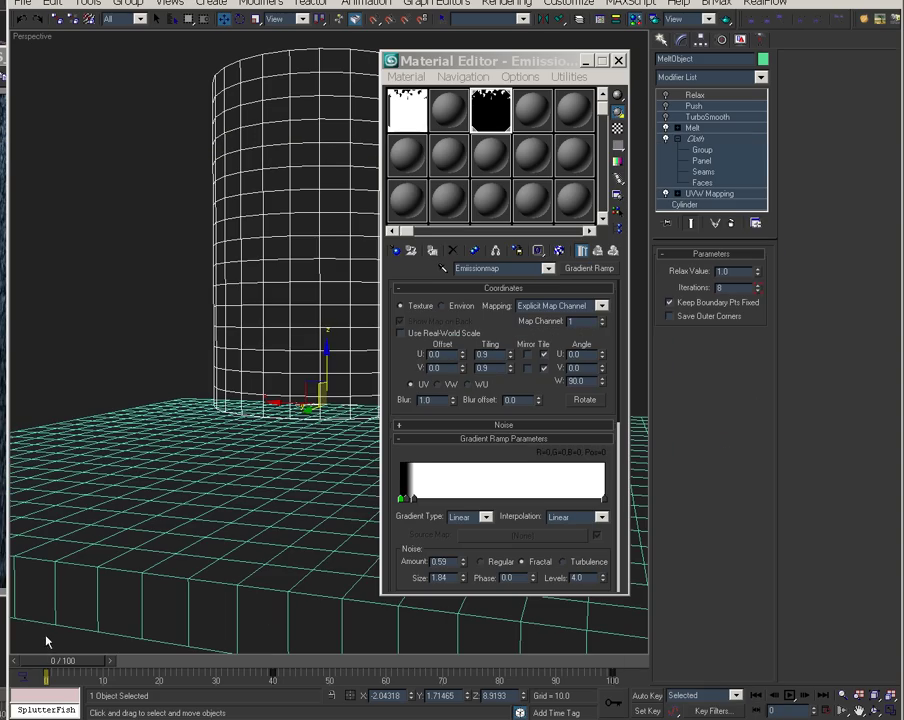
- Scrub the animation from frame 0 to frame 21 and inspect the Melt and trail particles on the cylinder up close
drag(46, 677, 173, 687)
alt+middle_drag(347, 398, 130, 294)
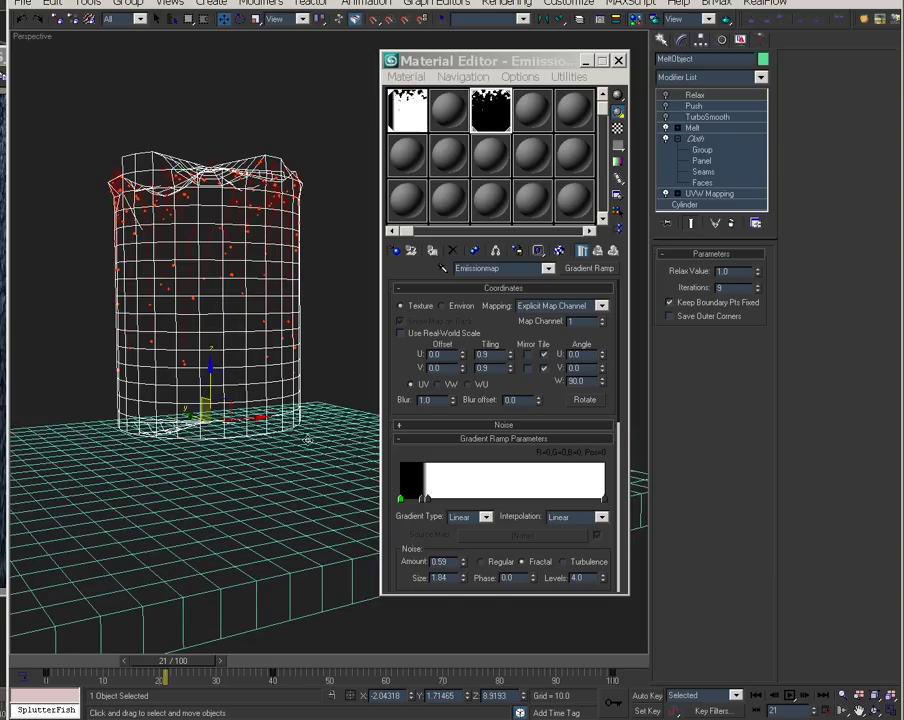
scroll(218, 310, up, 10)
scroll(262, 382, down, 5)
alt+middle_drag(236, 379, 313, 411)
scroll(195, 431, up, 4)
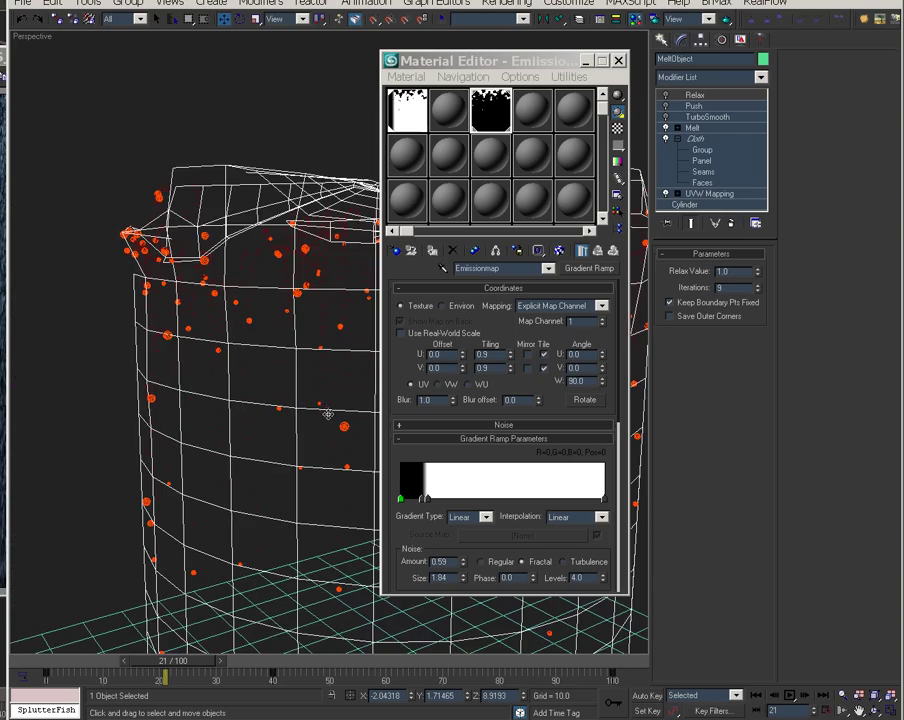
- Advance the animation to frame 47 and examine how the trail particles sit relative to the collapsing mesh
drag(194, 661, 341, 668)
scroll(371, 474, down, 5)
scroll(240, 490, up, 8)
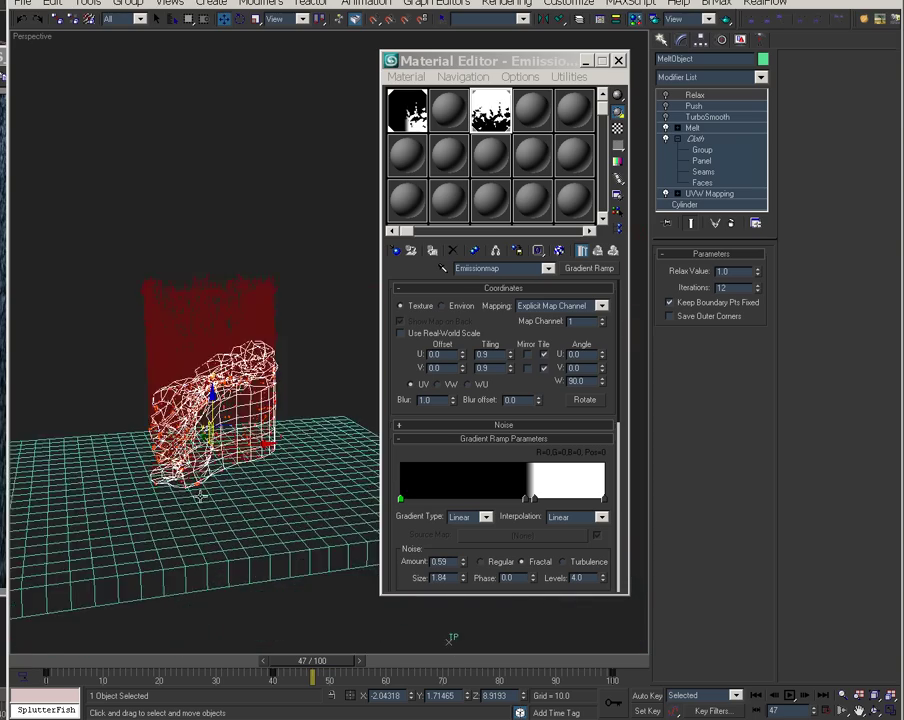
alt+middle_drag(253, 508, 273, 489)
scroll(273, 489, down, 4)
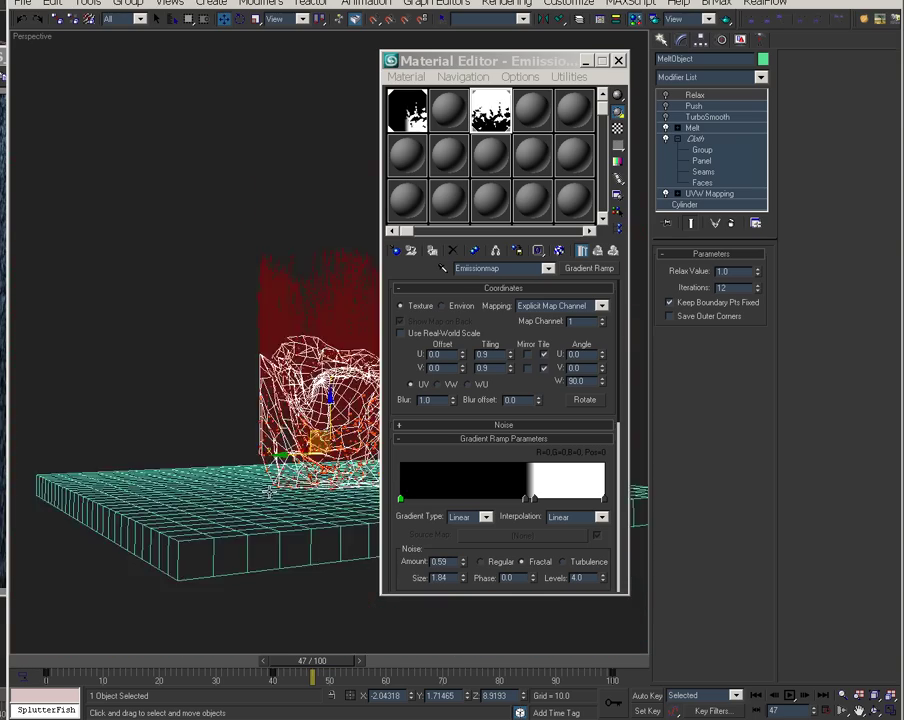
scroll(273, 489, up, 4)
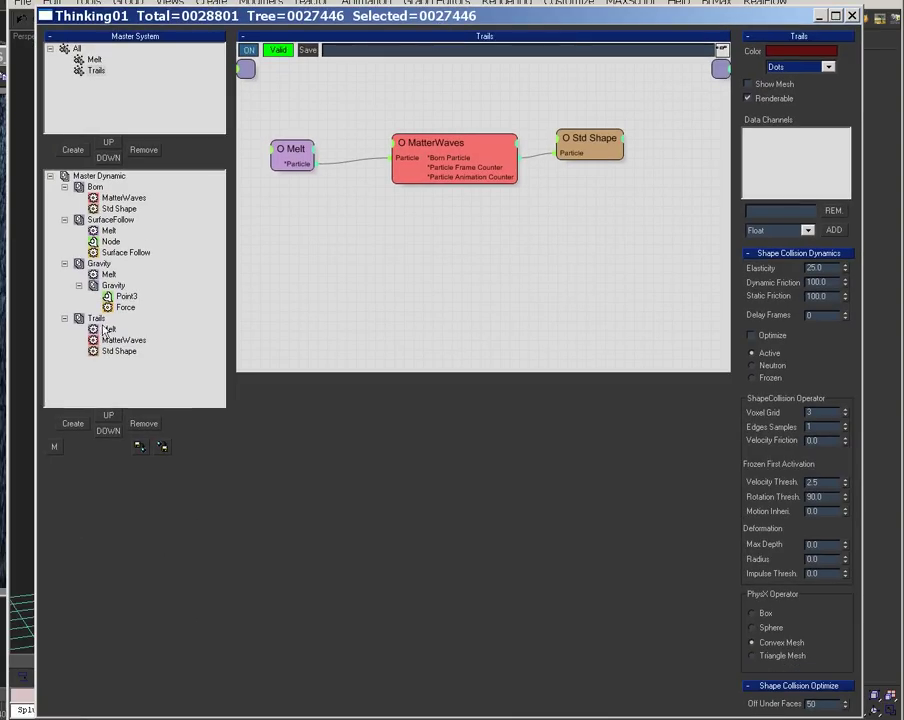
- Copy the SurfaceFollow dynamic set under Master Dynamic and switch the copy's particle group from Melt to Trails
click(100, 176)
click(110, 219)
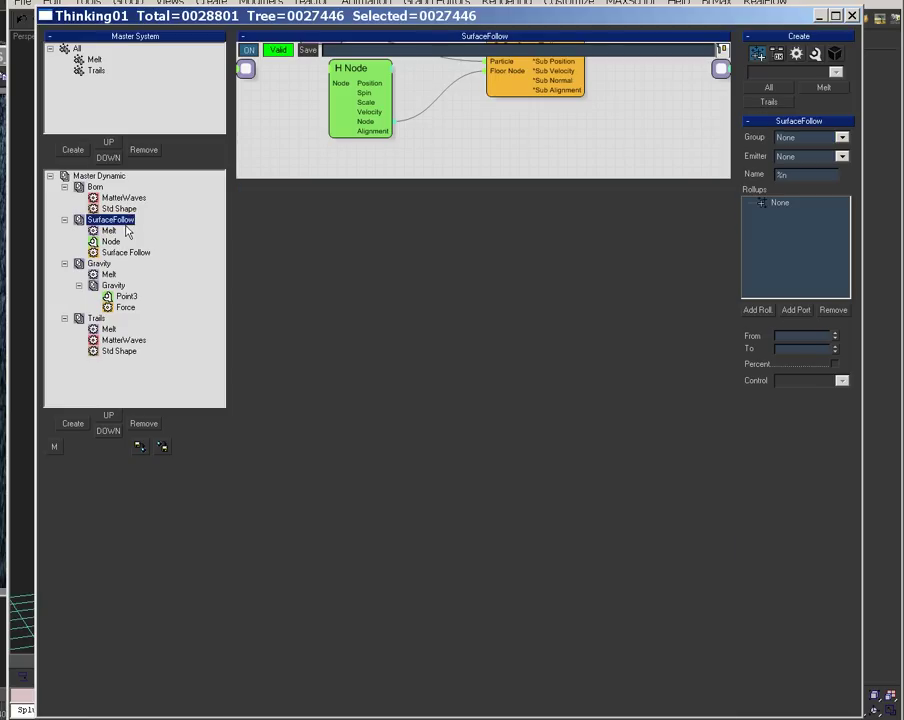
drag(112, 220, 98, 319)
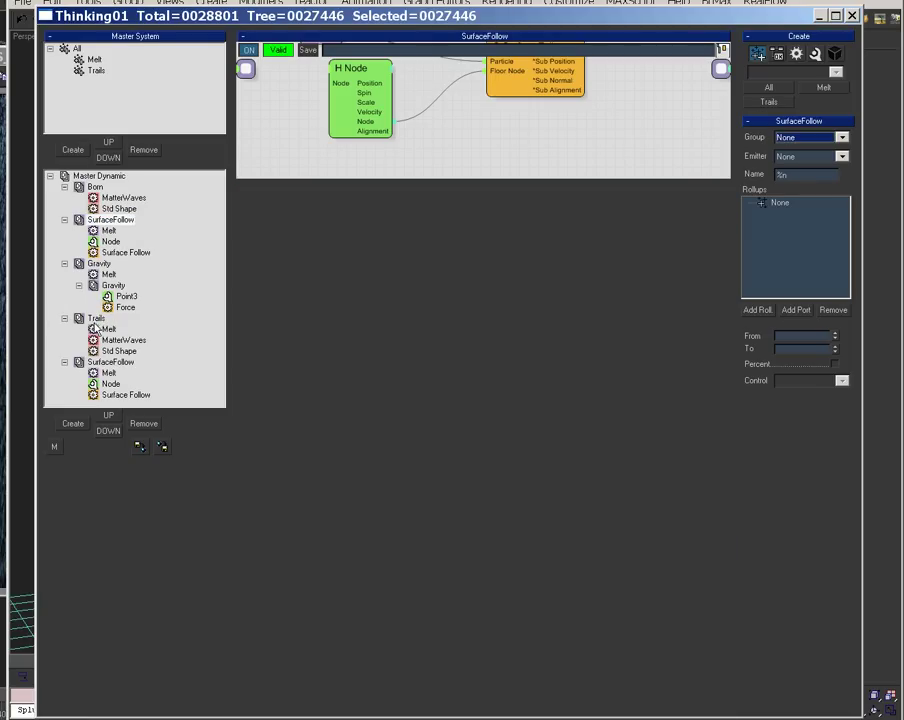
click(108, 373)
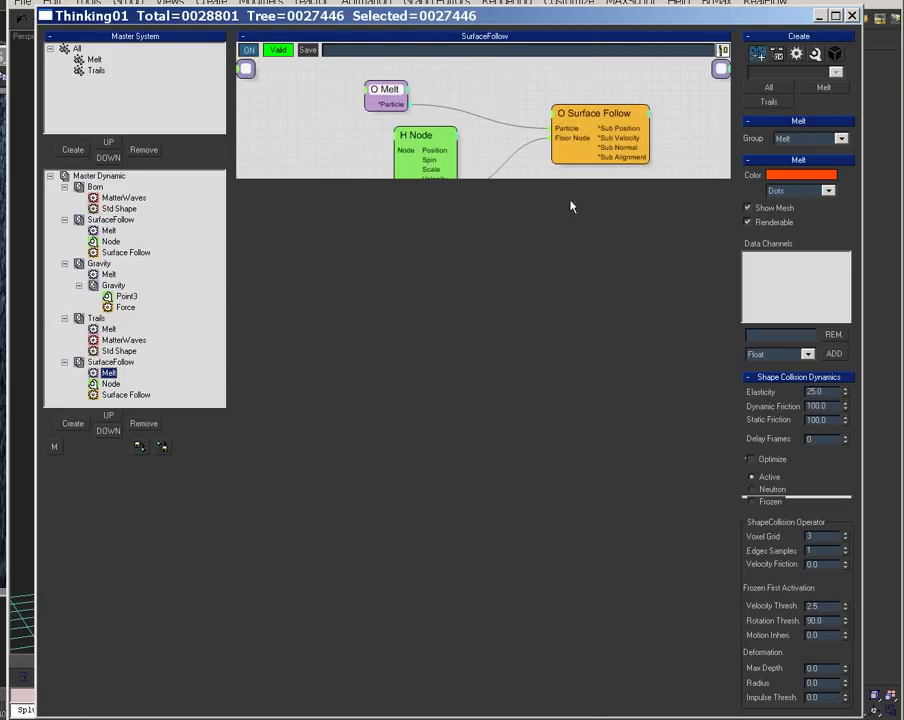
click(841, 138)
click(790, 168)
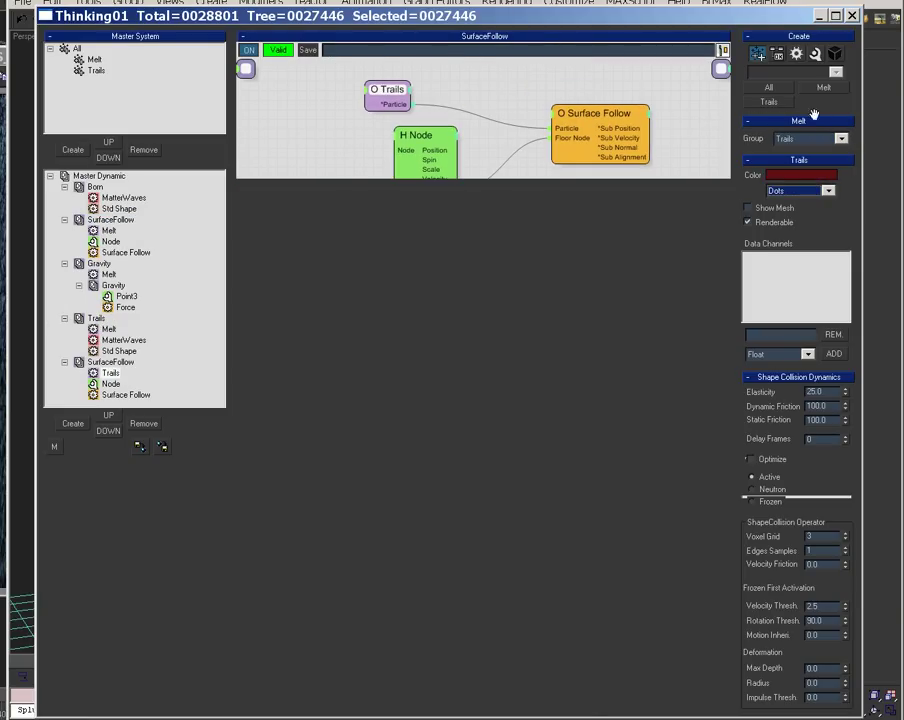
- Return to the viewport, play through from the start to frame 35 and check the trails with shaded display
click(818, 18)
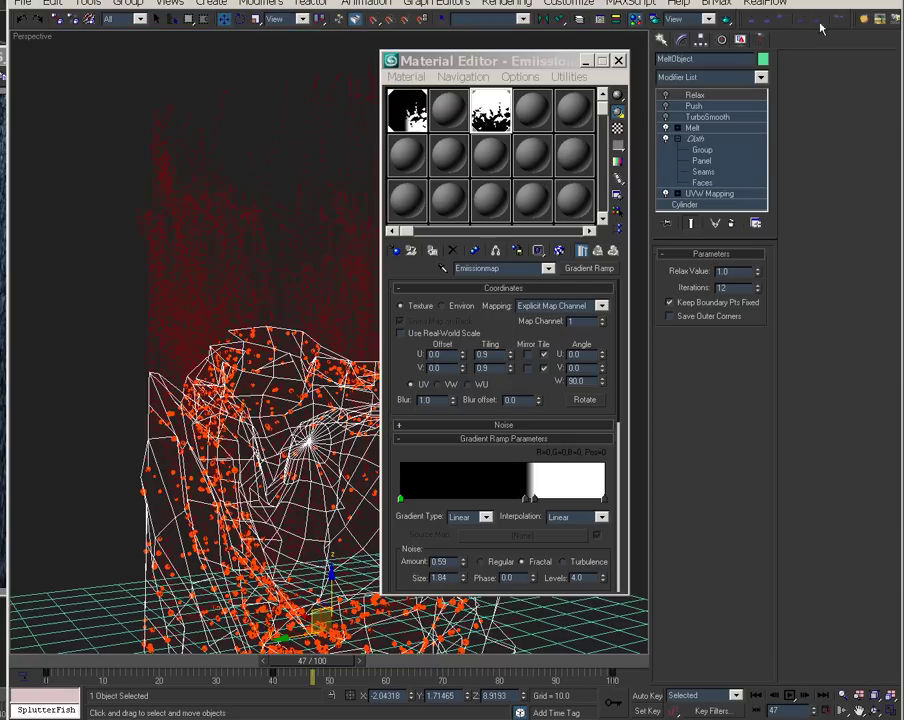
click(43, 664)
drag(58, 672, 245, 676)
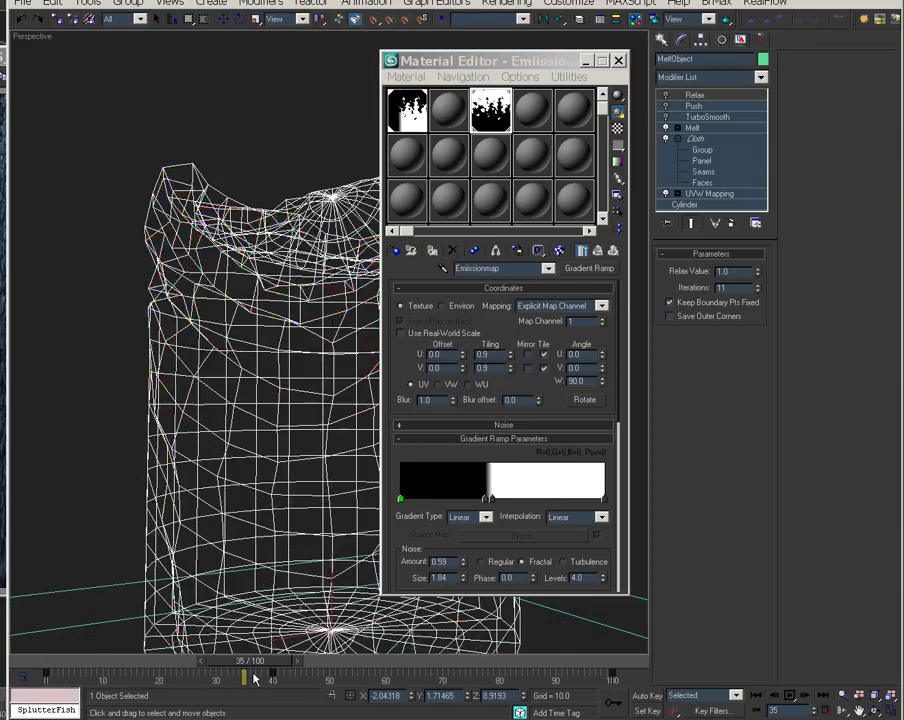
key(F3)
alt+middle_drag(273, 482, 278, 547)
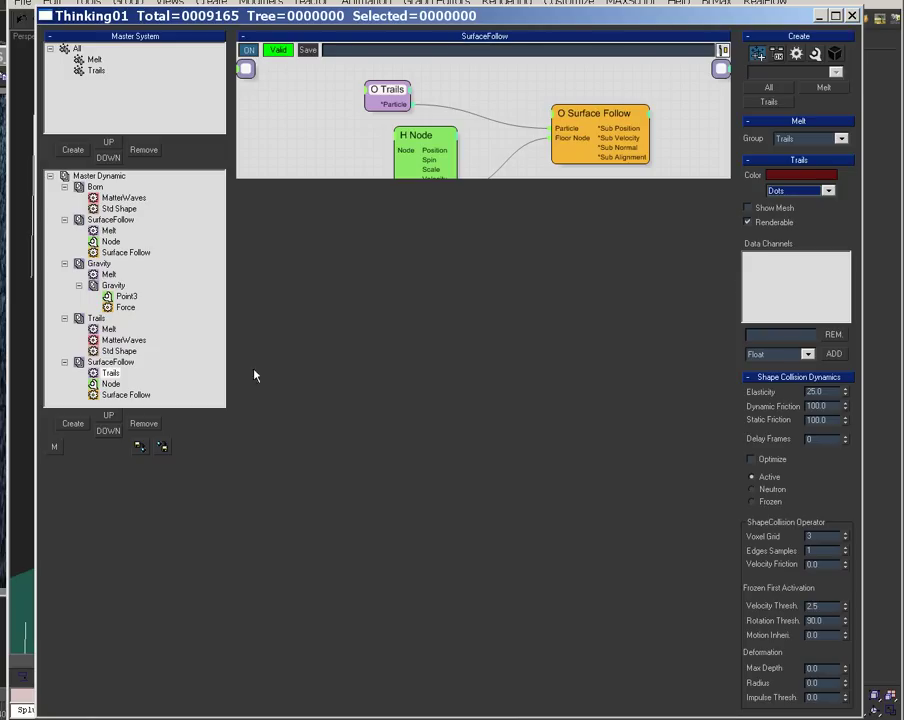
- Enable Show Mesh for the Trails particle group and move the Thinking Particles window out of the way
click(99, 176)
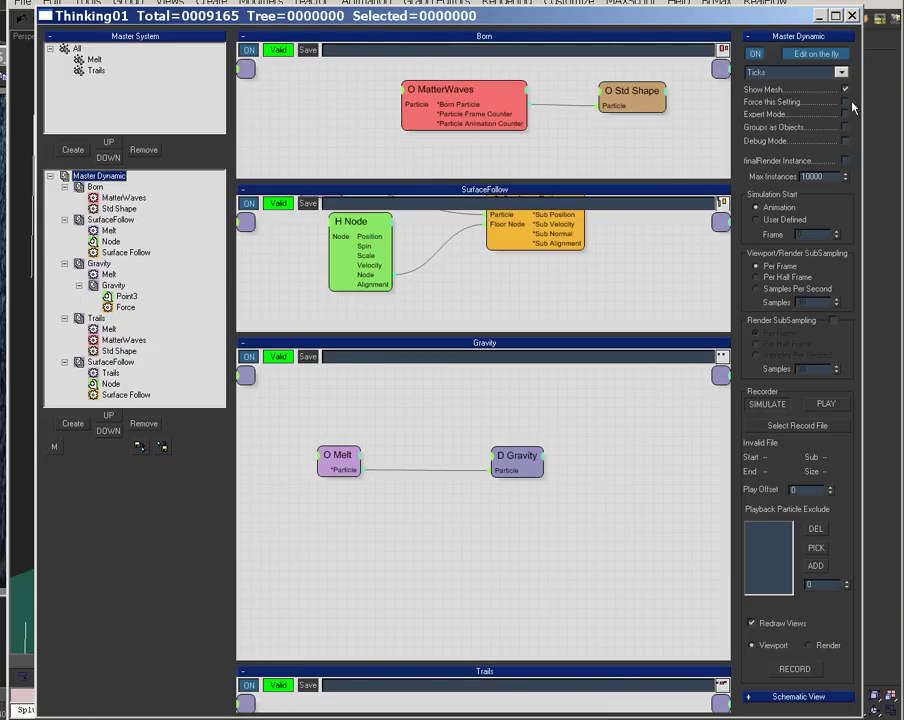
click(95, 70)
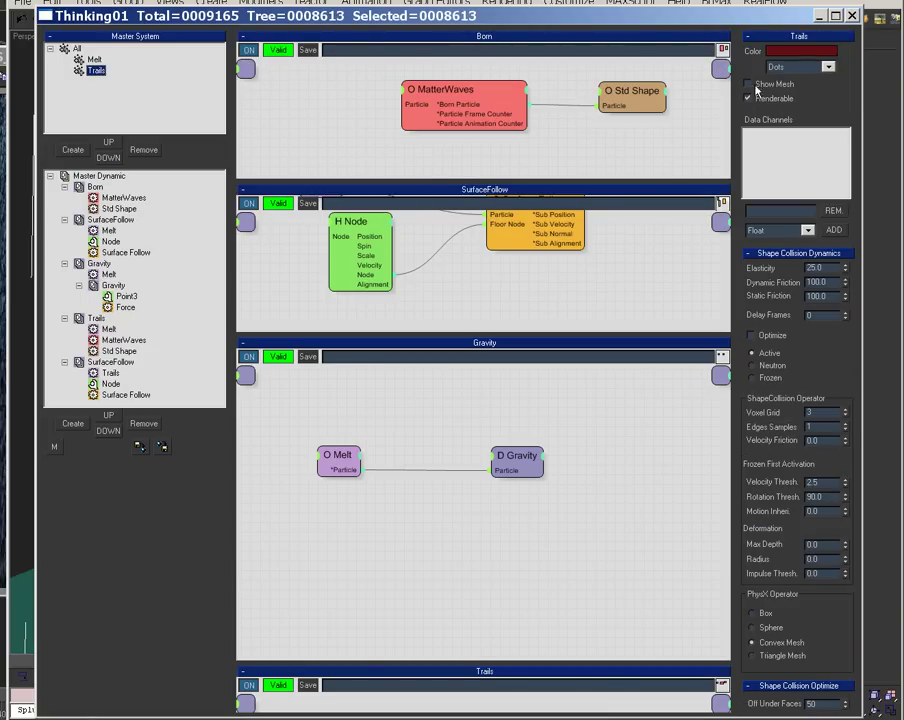
click(775, 88)
click(835, 16)
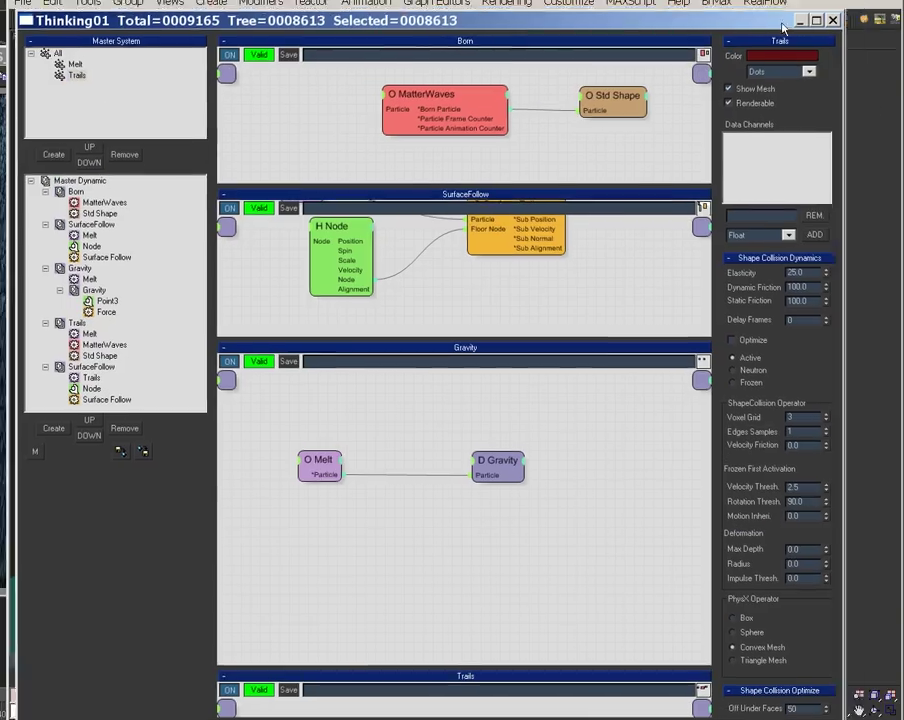
- Advance the animation to frame 50 and check the trail meshes on the collapsing cylinder in shaded and wireframe display
drag(53, 677, 285, 680)
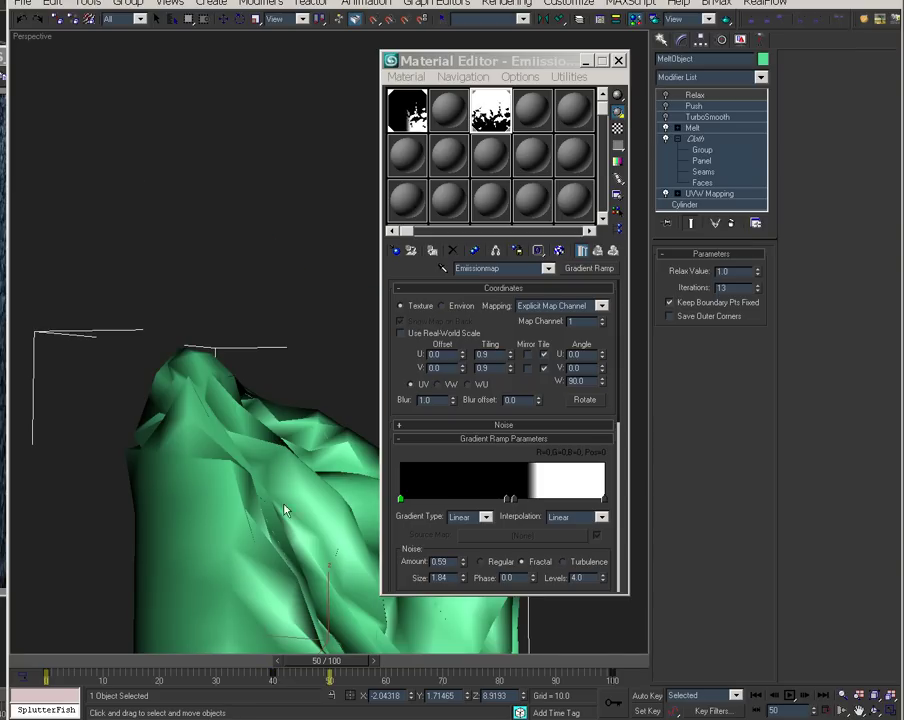
middle_drag(295, 535, 260, 399)
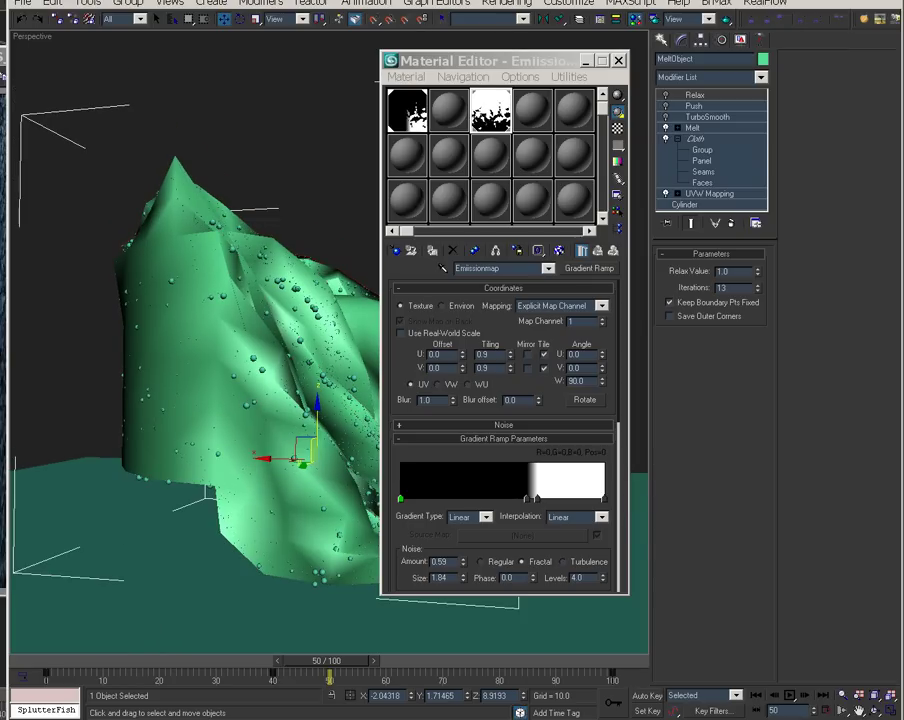
key(F3)
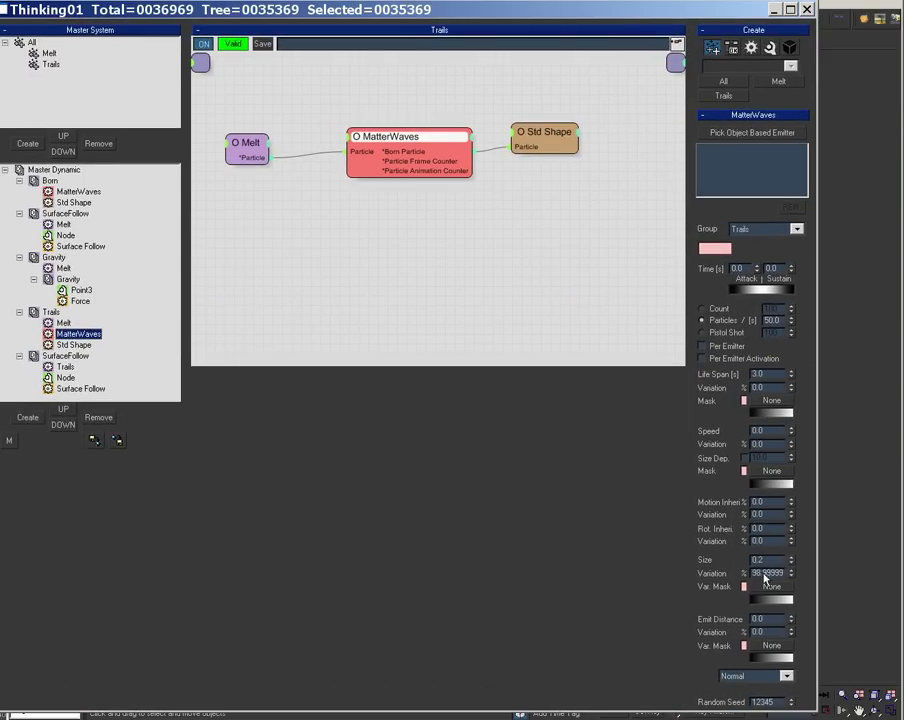
- Set the particle size to 1 in the Trails set's MatterWaves operator and open its Std Shape settings
drag(776, 559, 698, 559)
text(1)
key(Return)
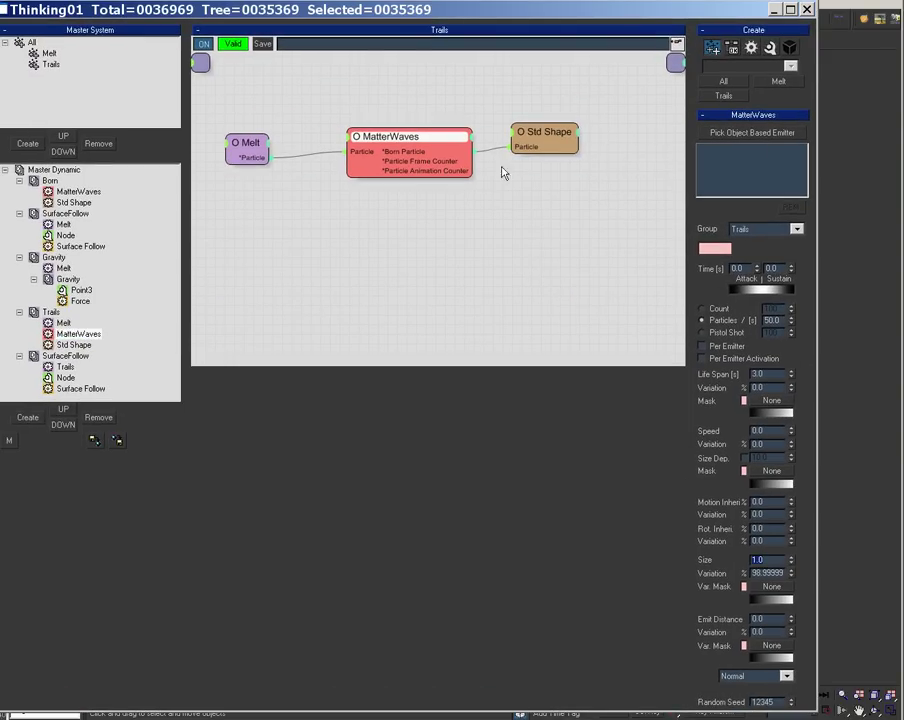
click(550, 132)
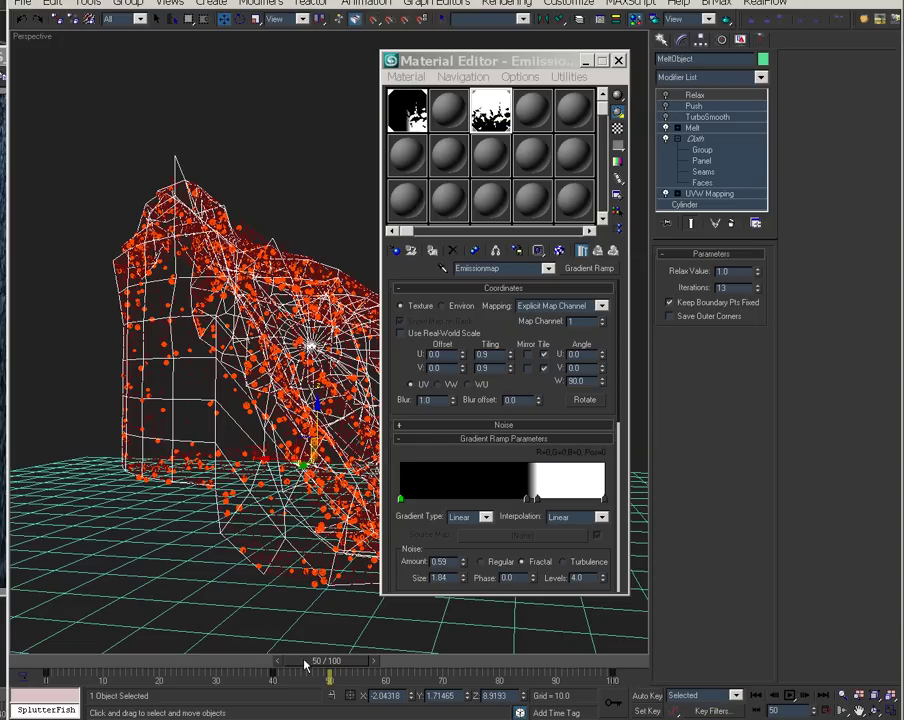
- Examine the enlarged trail particles at frame 49 in shaded display, then return to frame 0 and view the cylinder from above
click(276, 662)
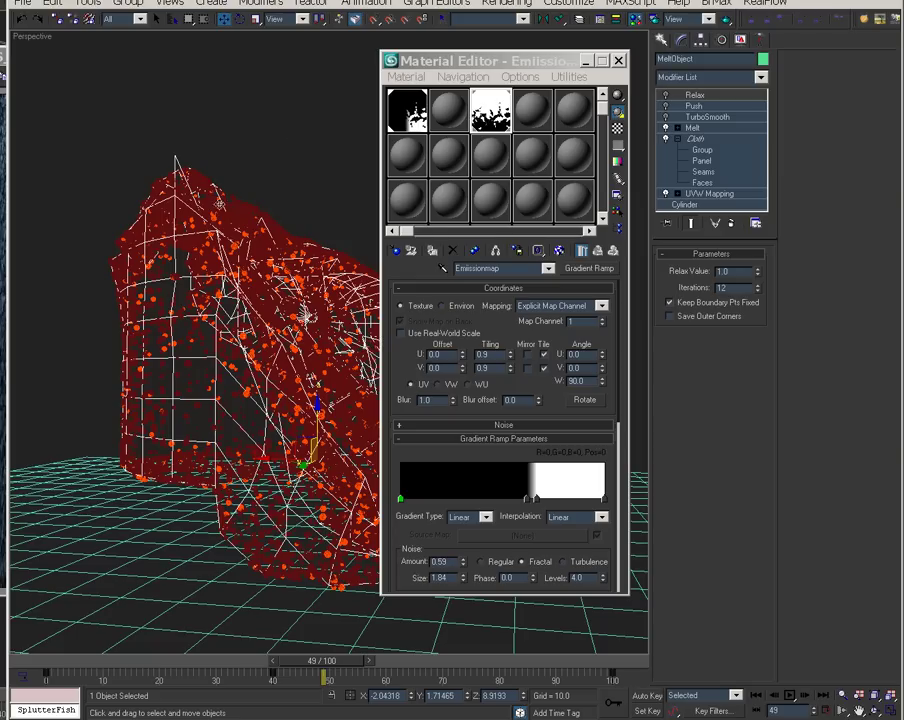
key(F3)
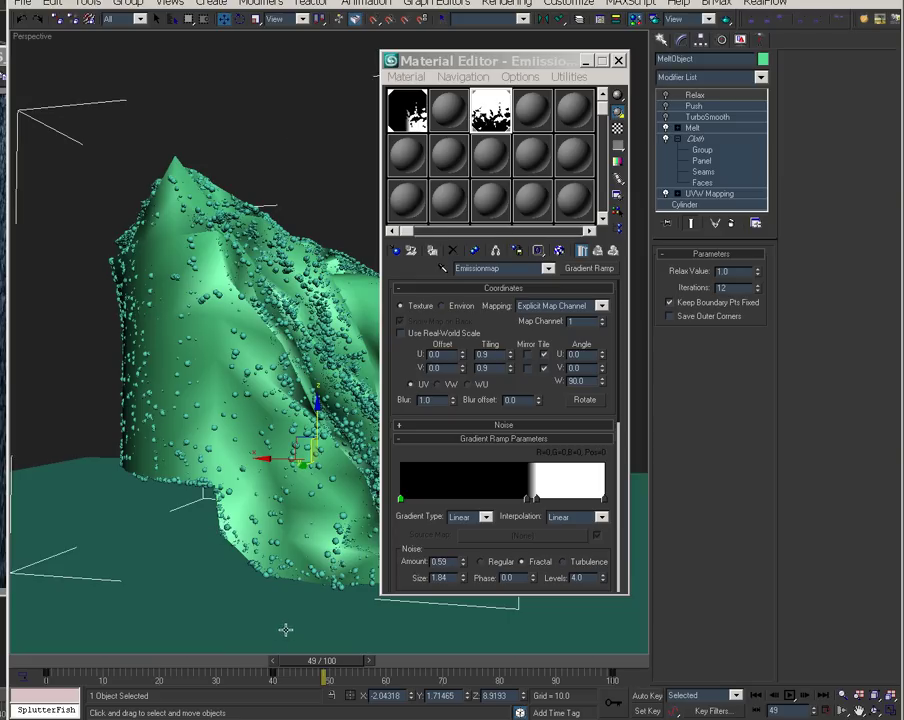
click(43, 665)
alt+middle_drag(186, 240, 307, 428)
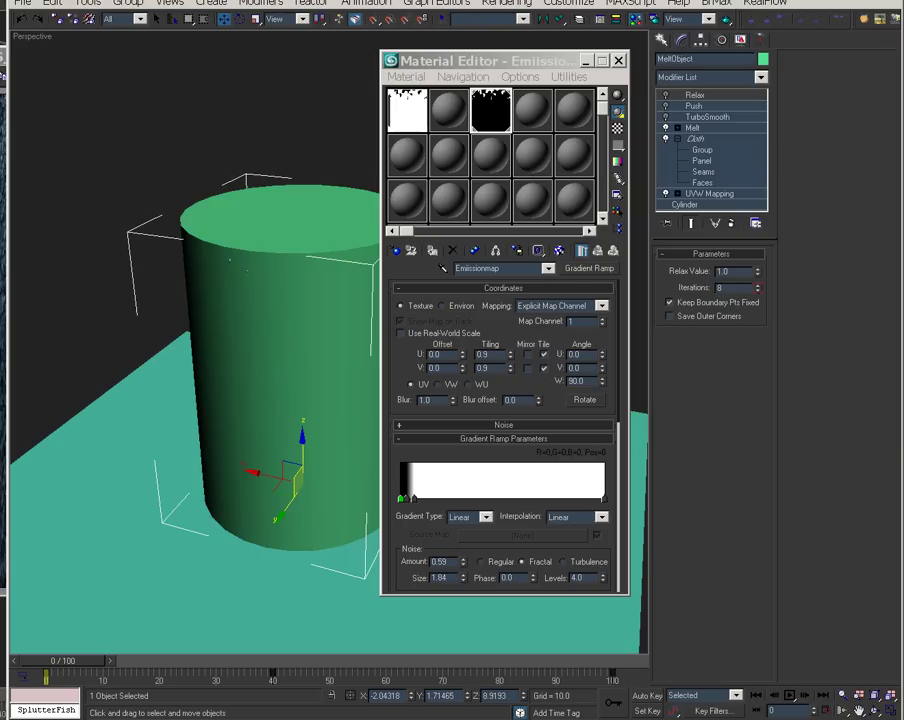
- Reopen the Thinking Particles window and copy the Gravity dynamic set to the end of Master Dynamic
drag(570, 719, 681, 69)
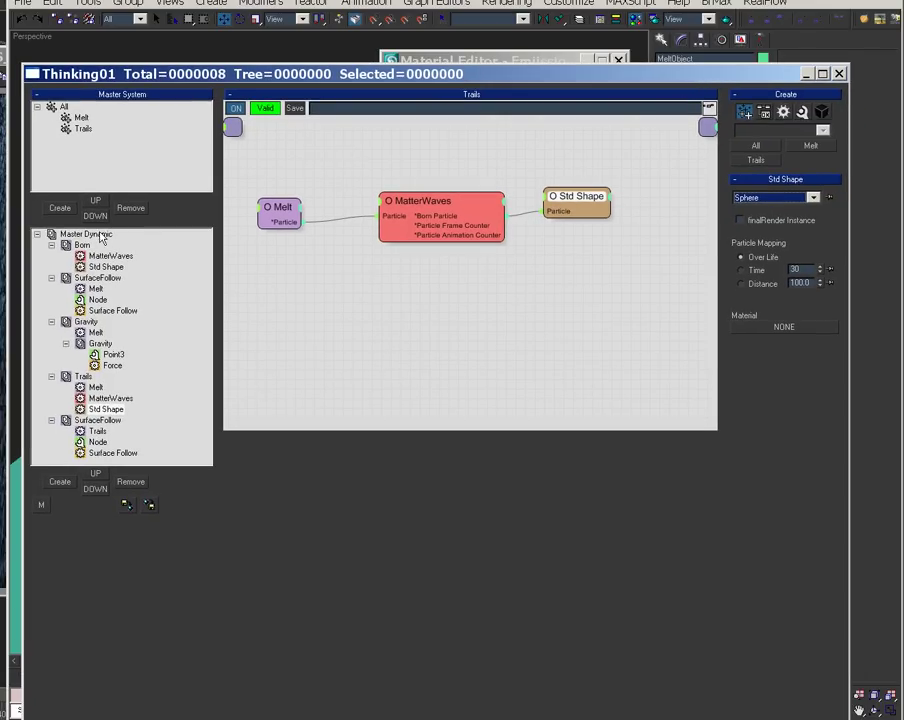
click(452, 208)
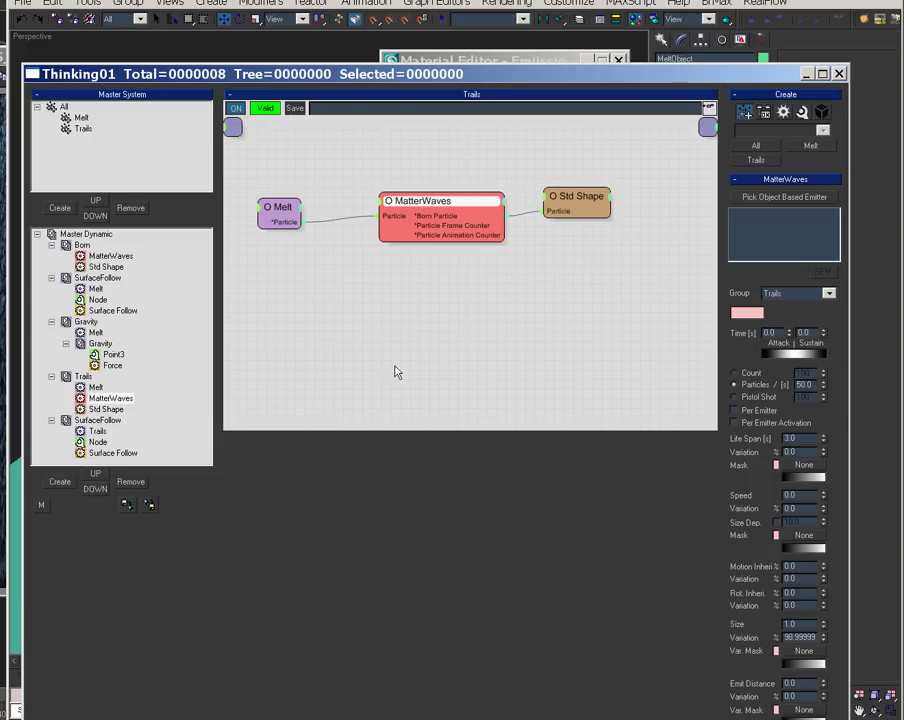
click(80, 234)
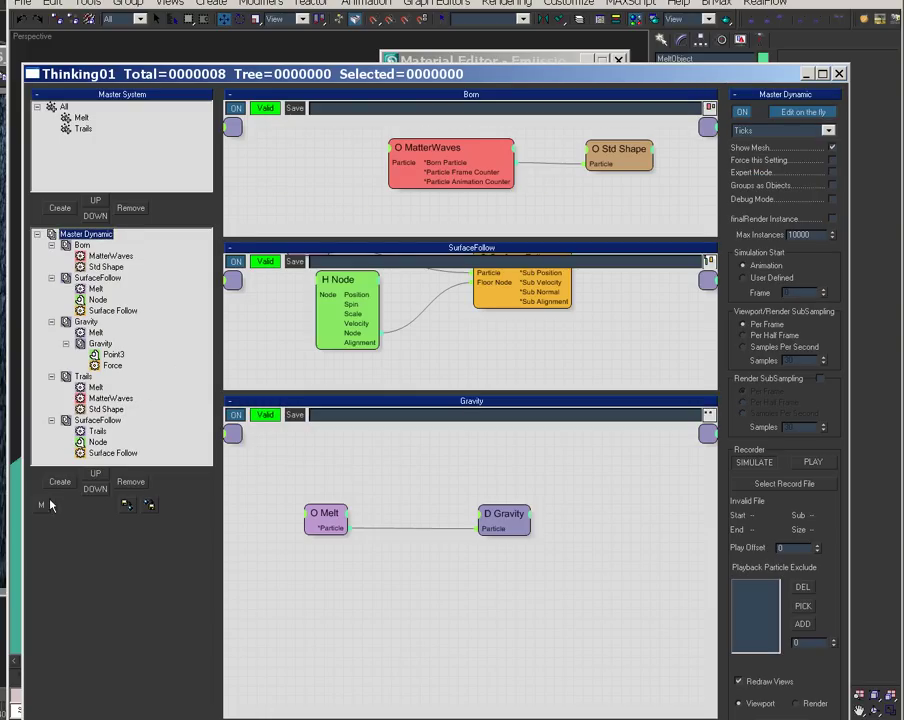
click(84, 322)
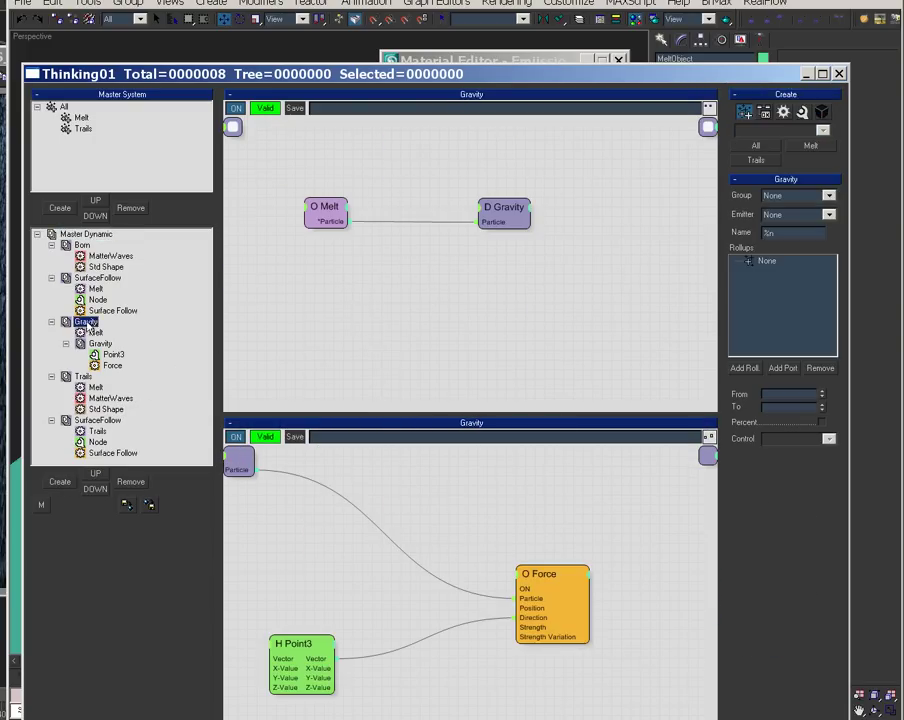
drag(84, 322, 91, 412)
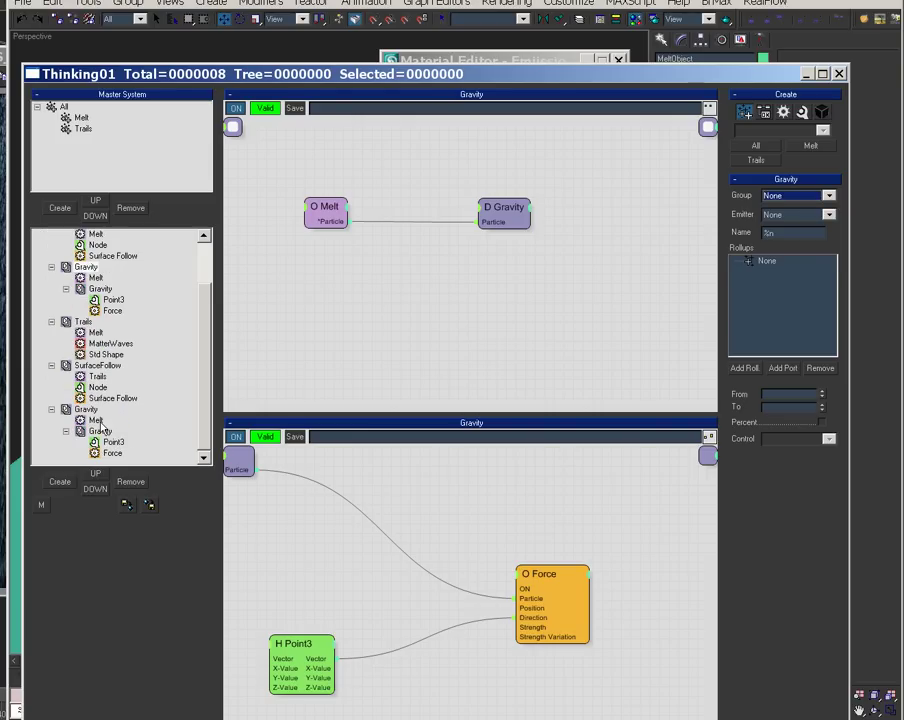
- Switch the copied Gravity set's particle group from Melt to Trails
click(95, 420)
click(803, 201)
click(800, 201)
click(766, 202)
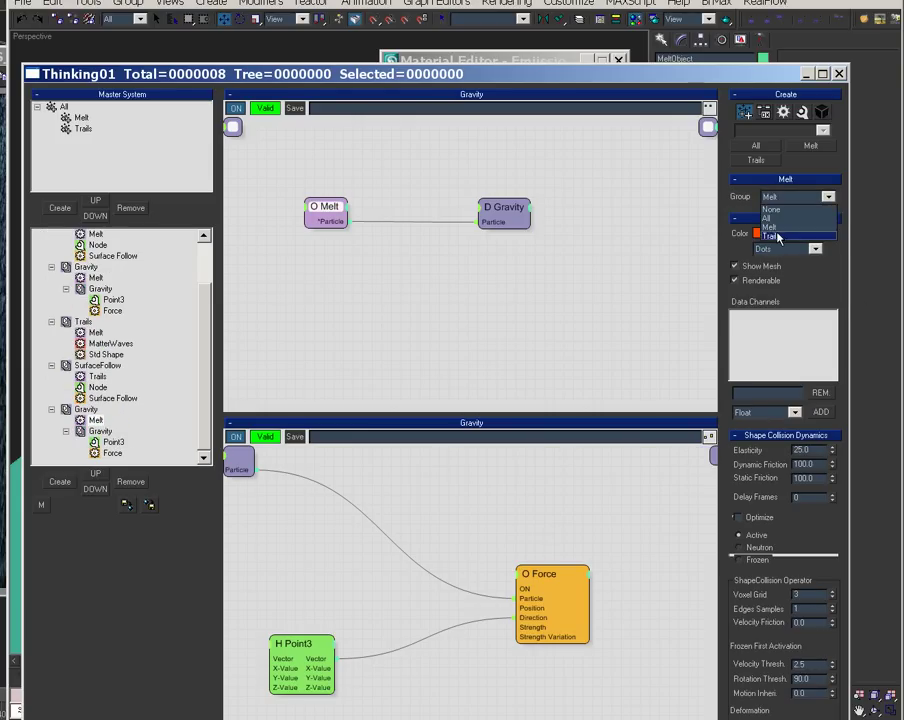
click(778, 237)
- Set the Force strength in the Trails Gravity set to 203
click(528, 576)
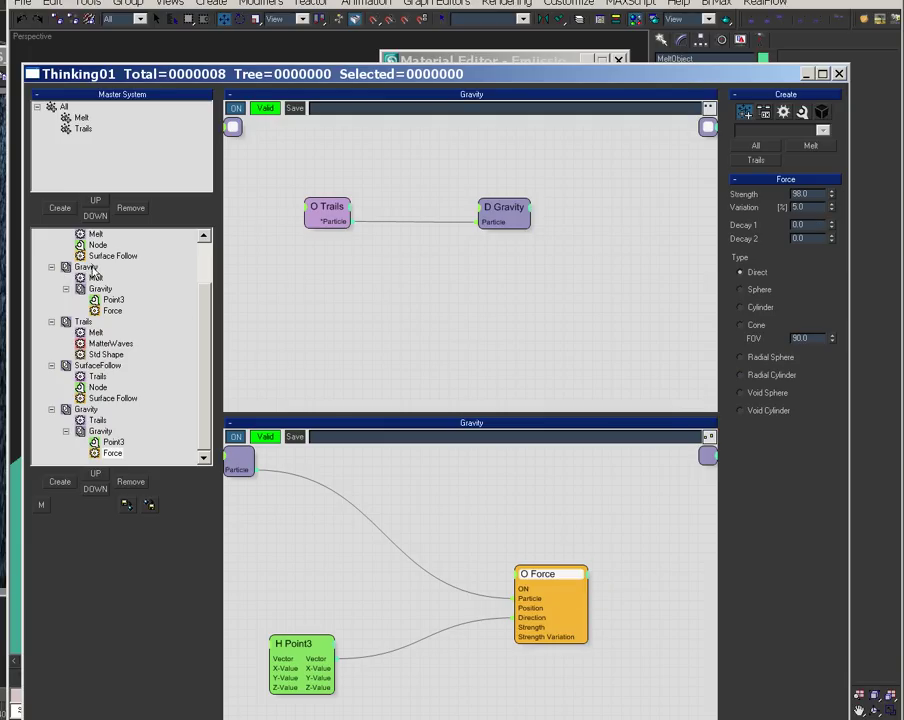
double_click(808, 193)
text(203)
- Rearrange the nodes in the original Melt Gravity set and add a Friction operator to it
click(86, 267)
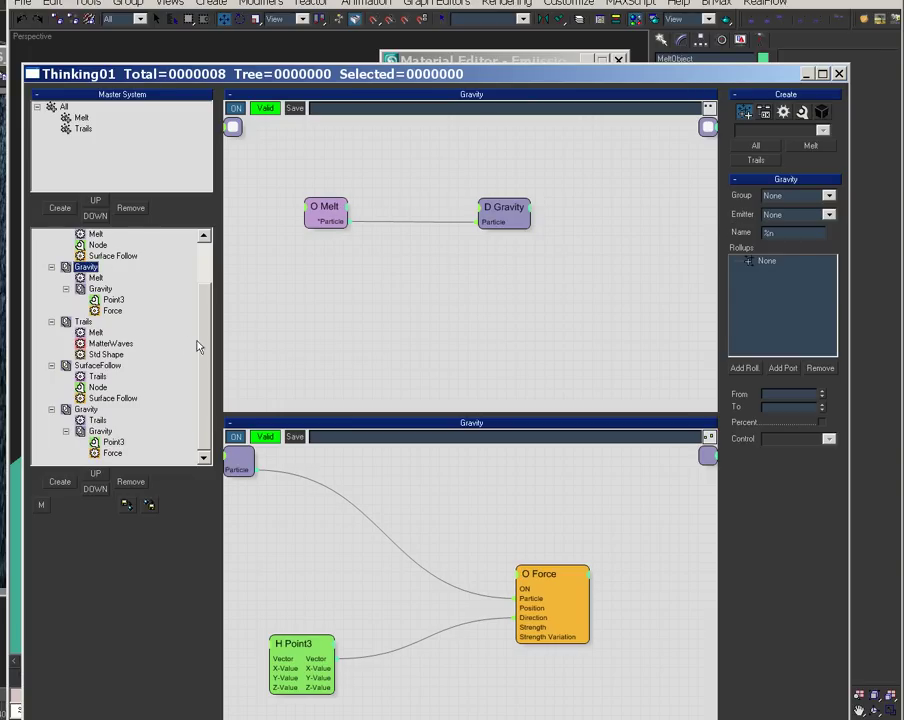
scroll(141, 300, up, 2)
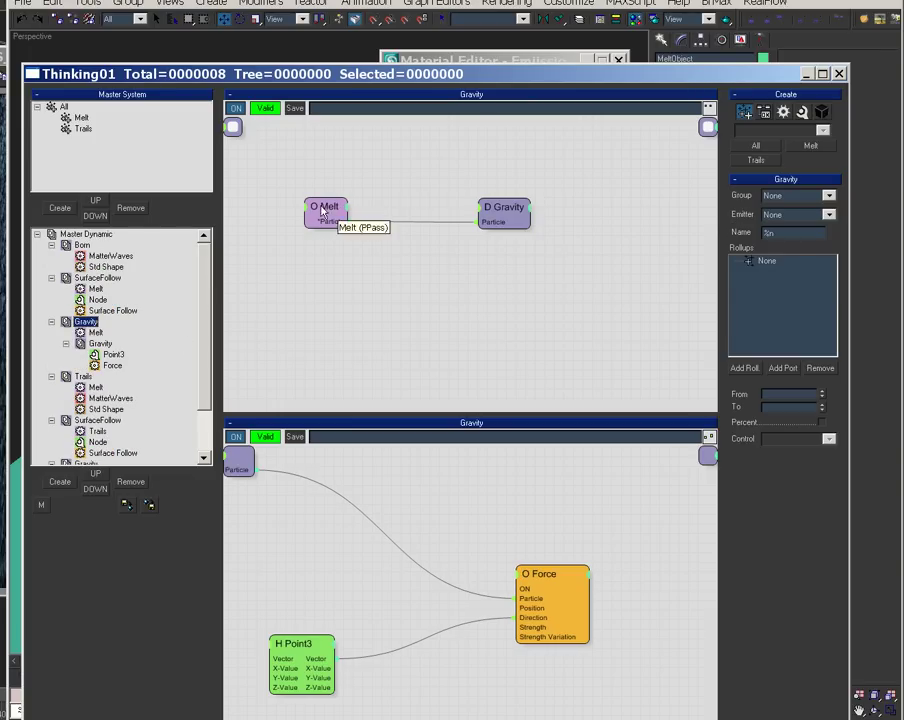
drag(319, 206, 341, 177)
drag(506, 198, 501, 219)
right_click(383, 157)
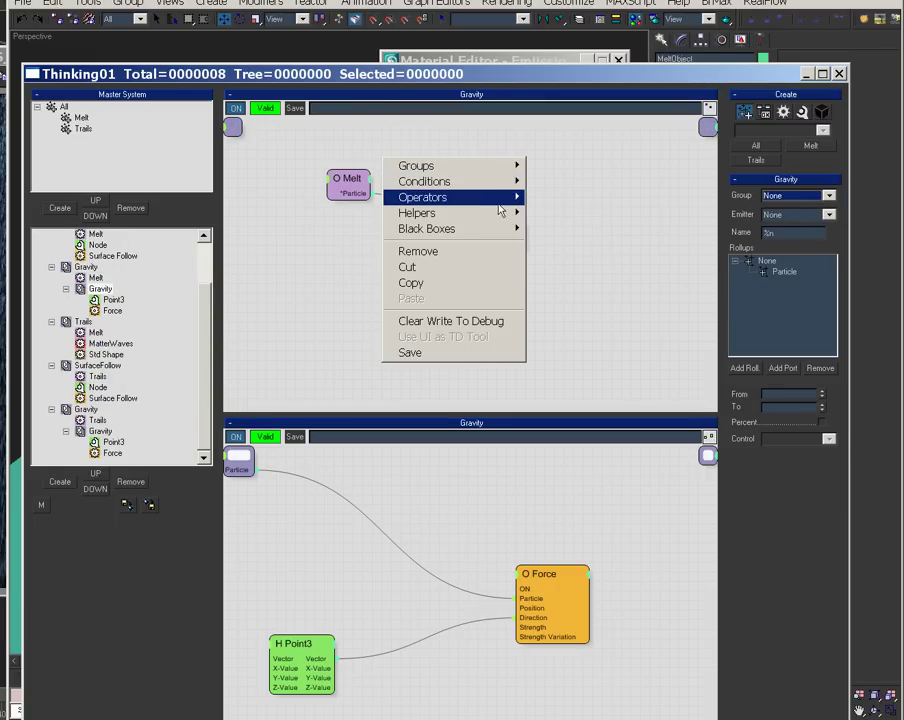
mouse_move(500, 197)
mouse_move(565, 212)
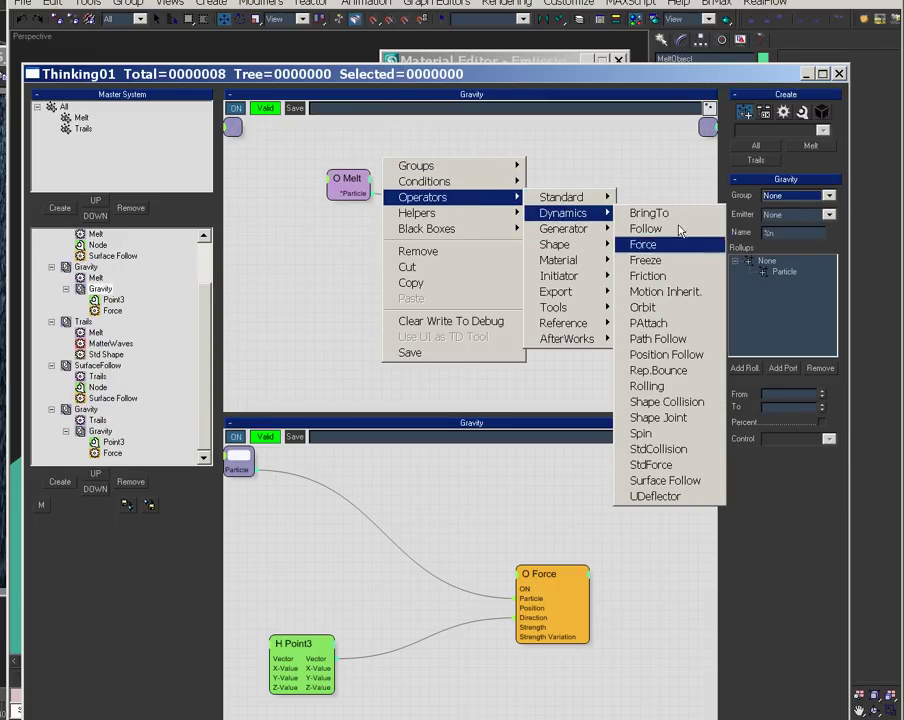
click(648, 273)
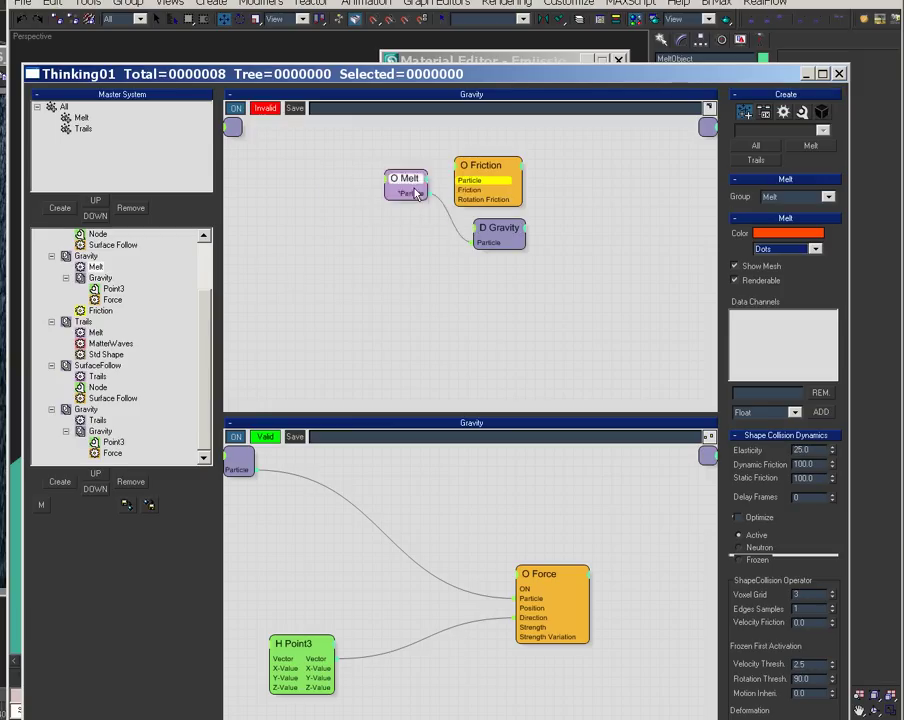
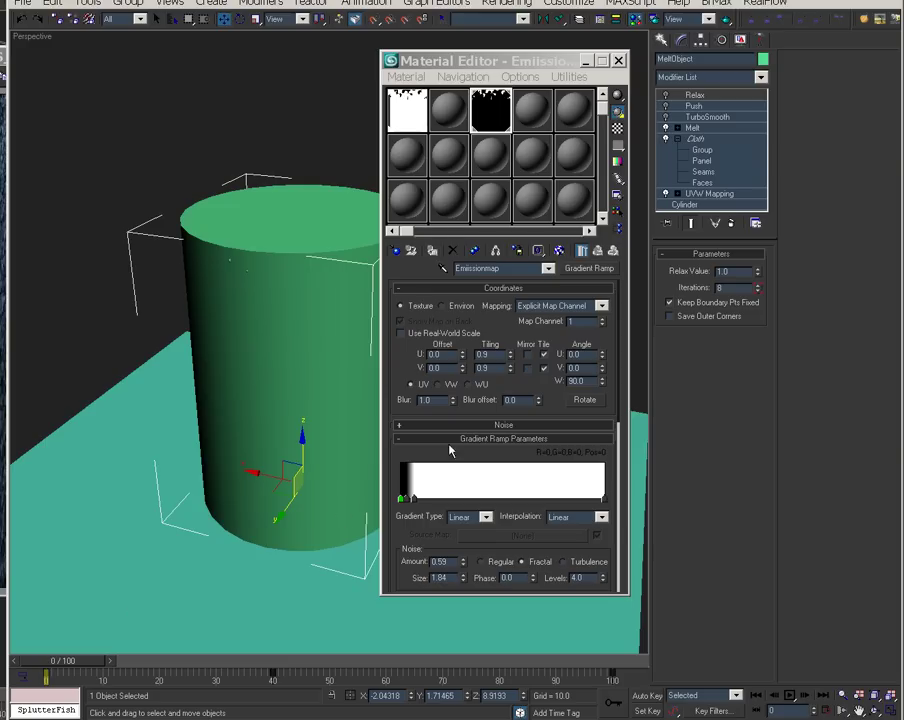
- Move the Material Editor off the cylinder, scrub to frame 14 and check the particles in wireframe display
drag(532, 64, 646, 49)
alt+middle_drag(368, 432, 337, 343)
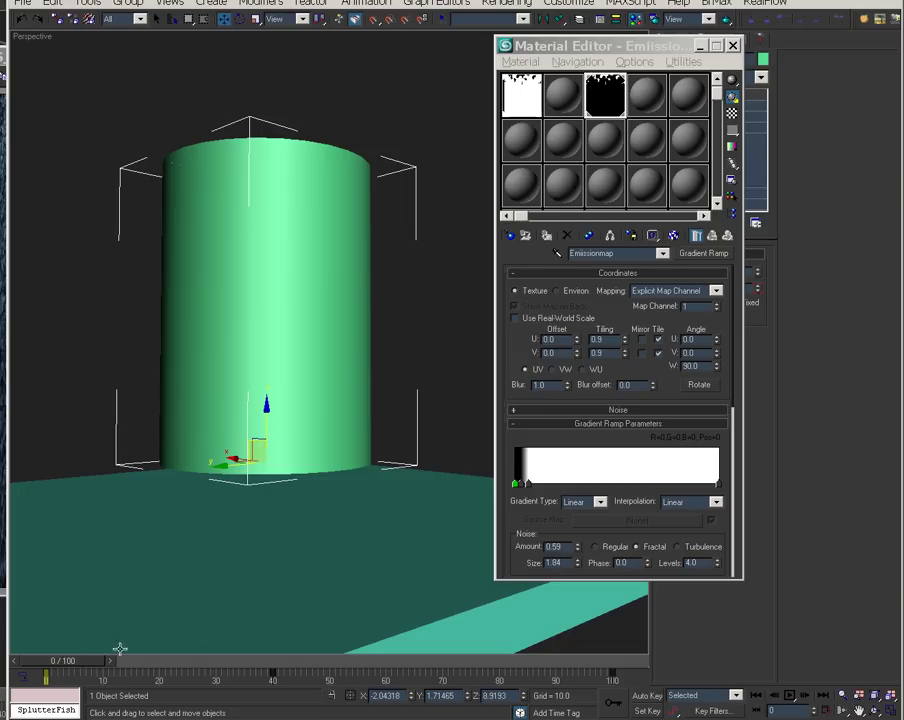
drag(90, 663, 129, 679)
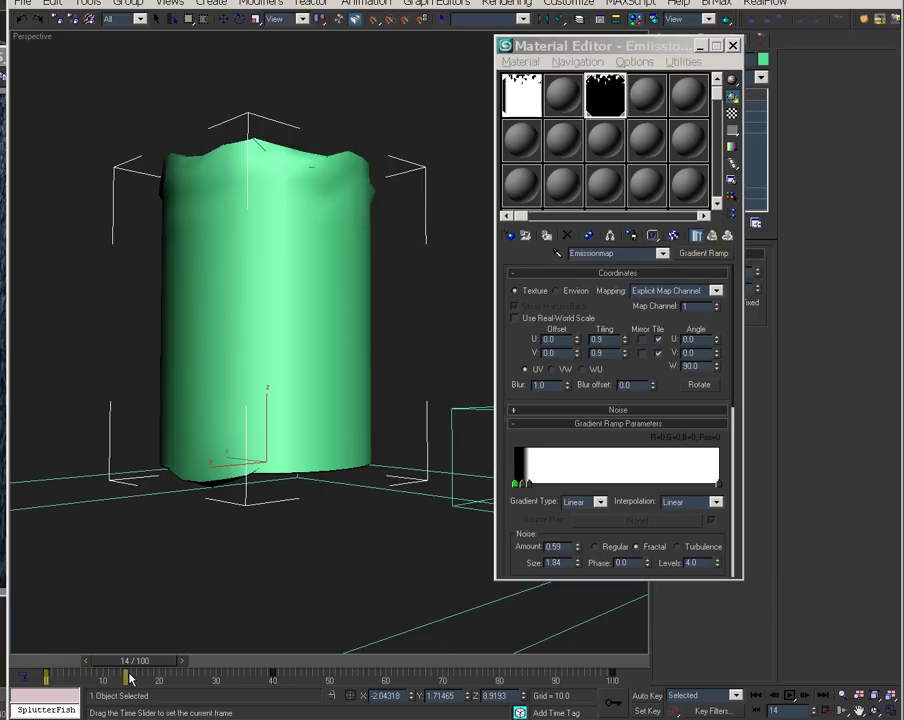
key(F3)
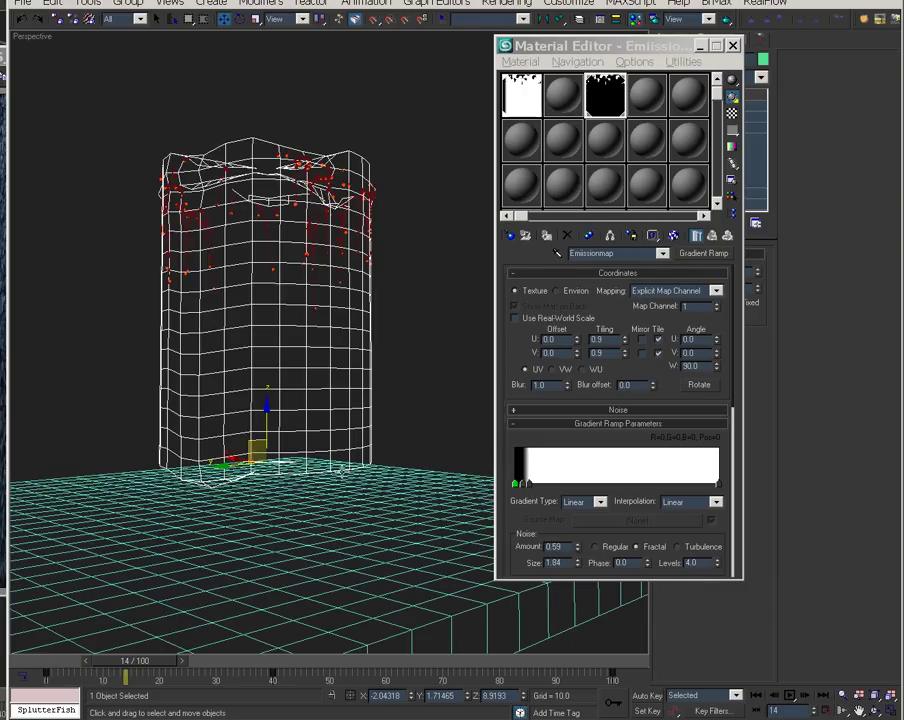
- Replay the animation past frame 31 and examine the trail particles on the mesh up close
scroll(332, 474, up, 6)
drag(59, 670, 244, 672)
click(270, 661)
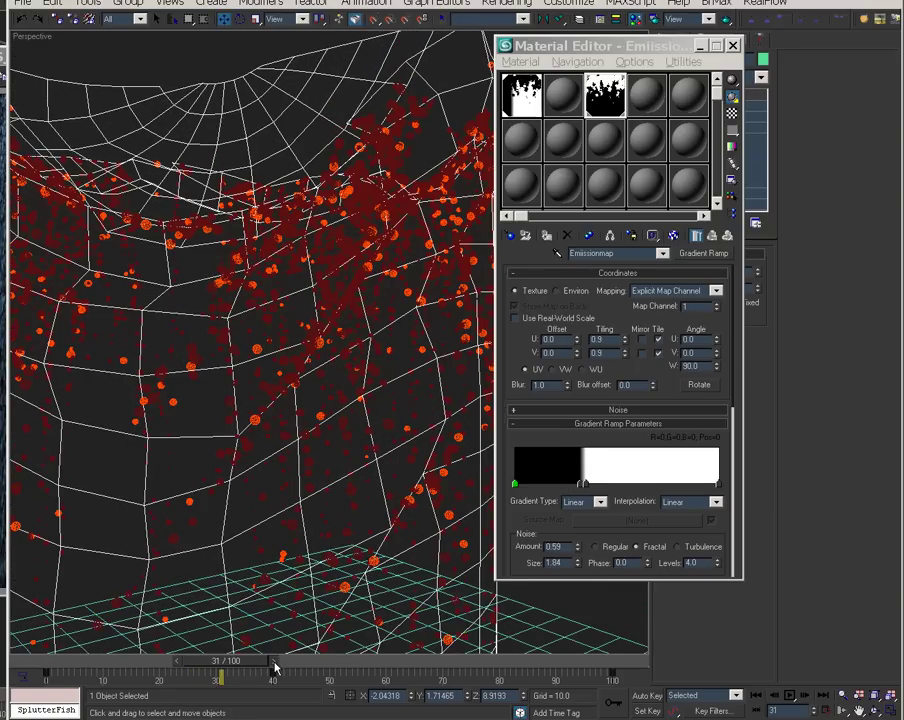
click(275, 662)
click(279, 664)
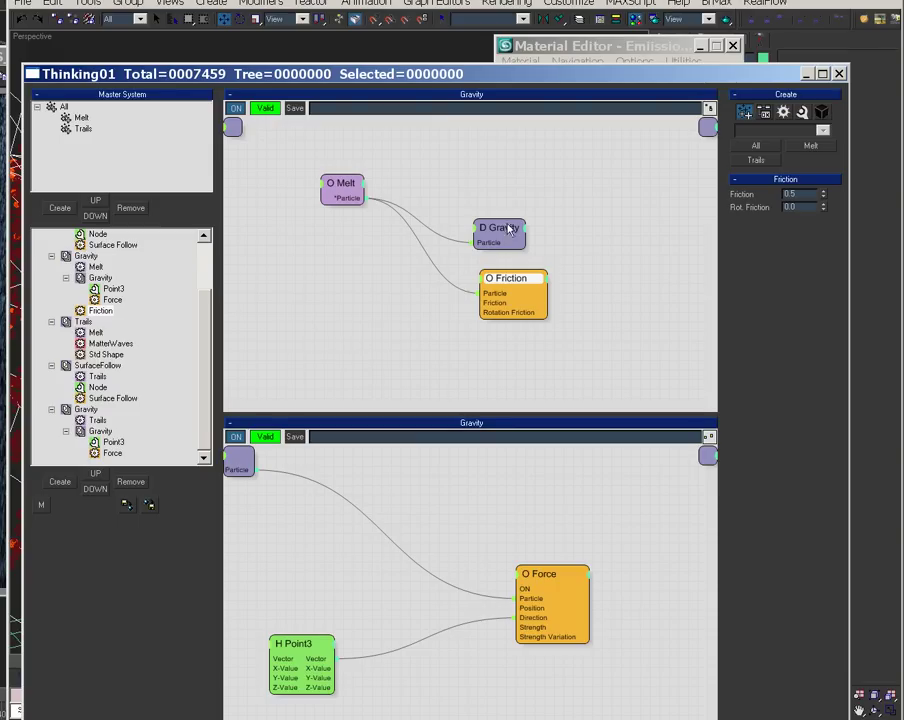
- Move the Trails Gravity set above the Trails SurfaceFollow set and set its Force strength to 40
click(100, 430)
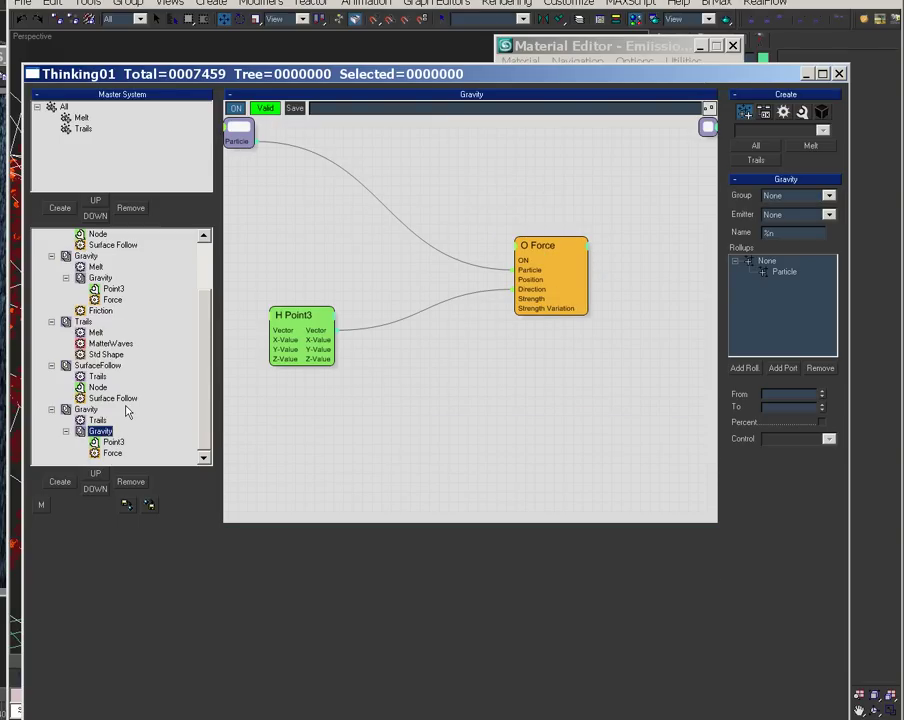
drag(86, 409, 108, 372)
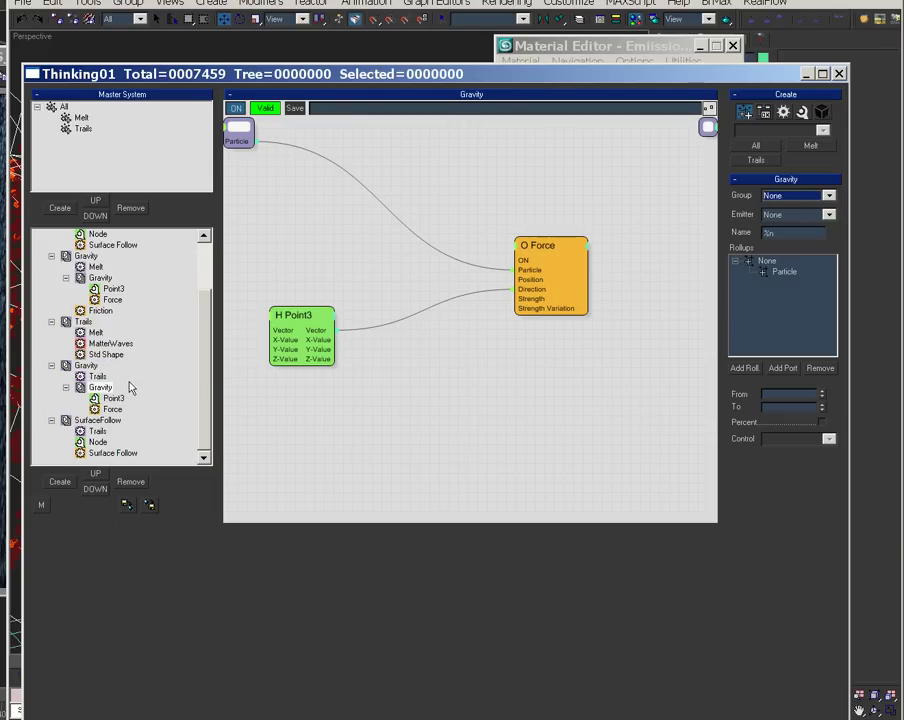
click(112, 409)
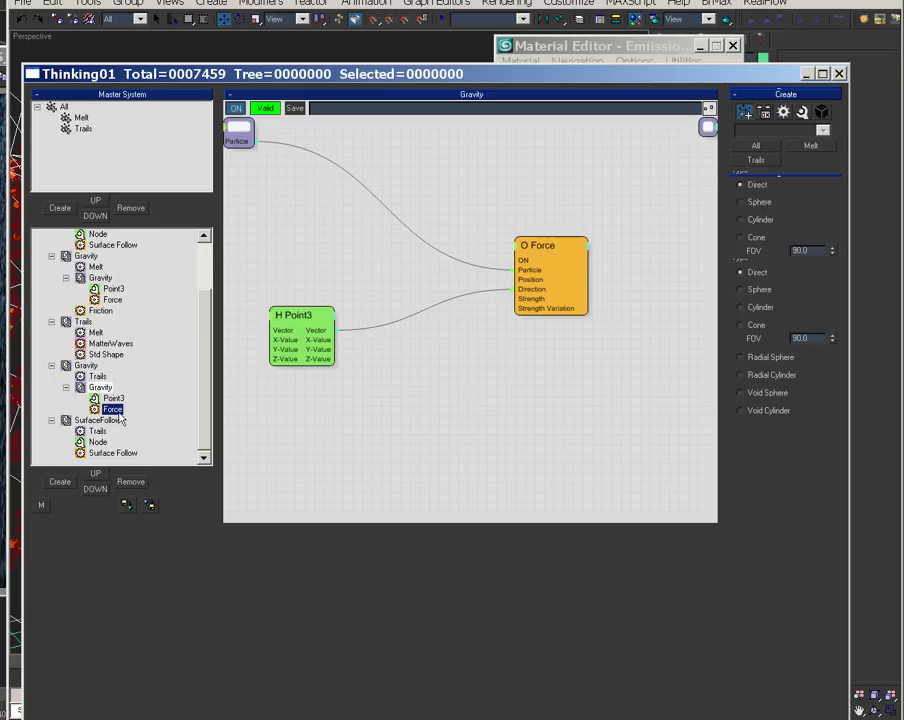
double_click(810, 193)
text(40)
key(Return)
click(808, 74)
- Play the animation from the start to frame 22 and beyond, checking the trails on the whole cylinder in wireframe
drag(42, 663, 178, 661)
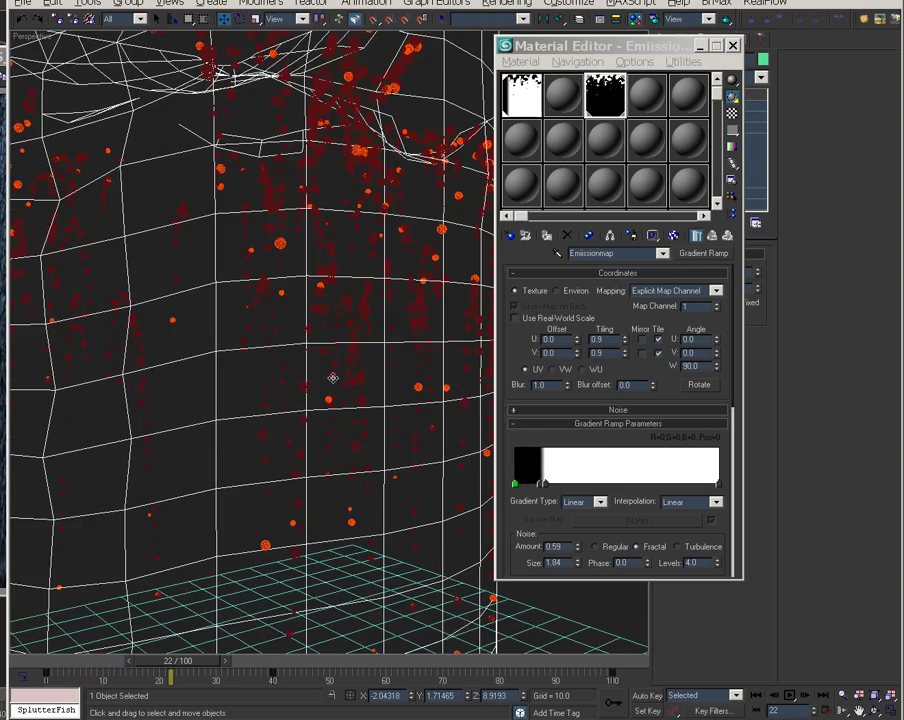
scroll(316, 372, down, 6)
scroll(383, 465, up, 3)
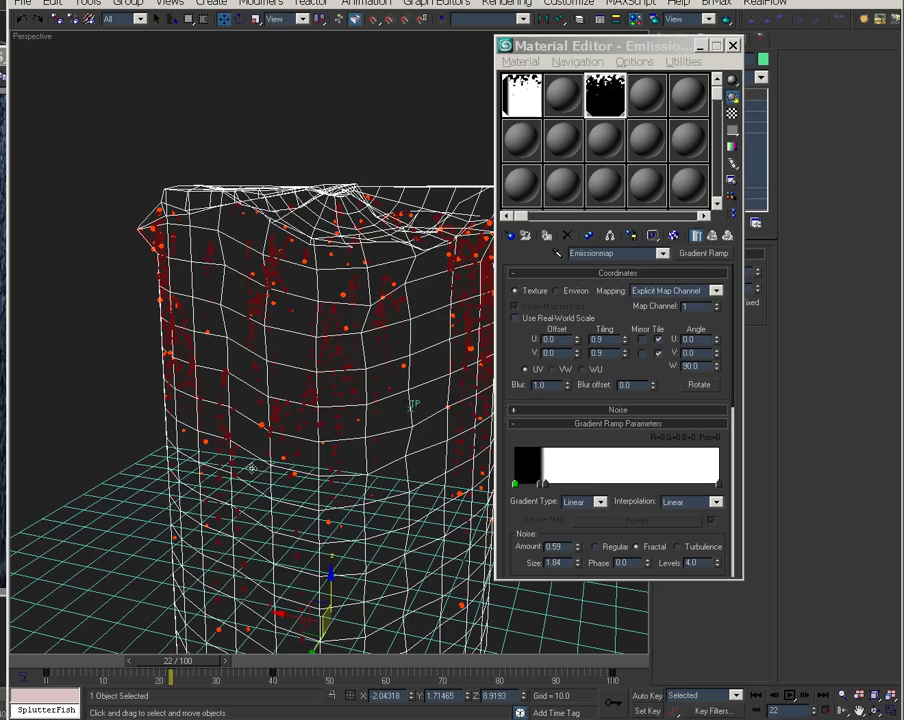
mouse_move(178, 661)
mouse_down()
mouse_move(60, 668)
mouse_move(193, 662)
mouse_up()
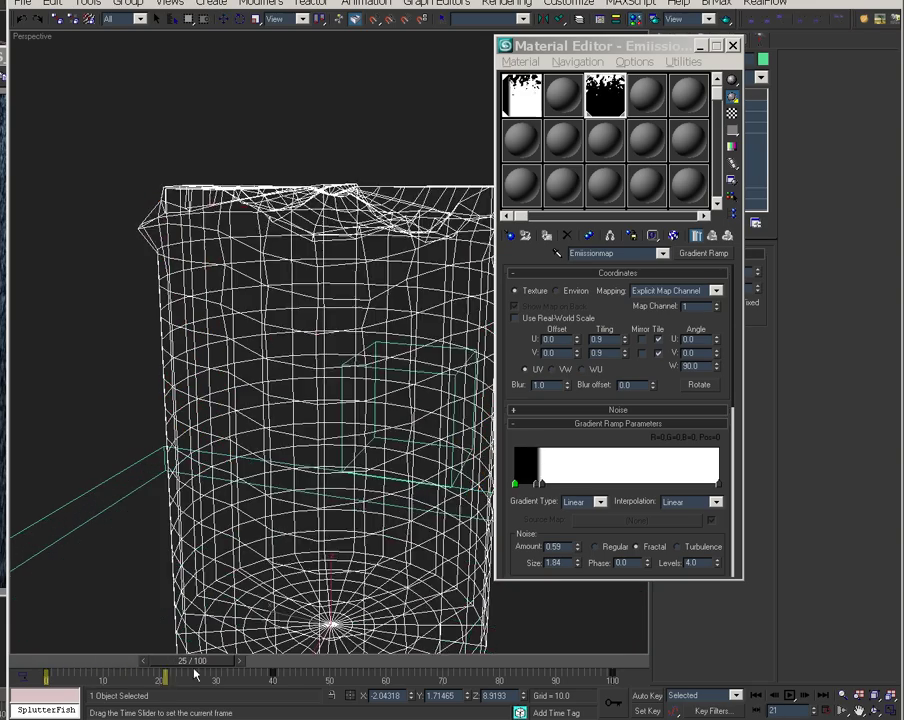
- Return to frame 22 in shaded display and inspect the trail particles around the cylinder from several angles and distances
mouse_move(361, 504)
alt+middle_down()
mouse_move(268, 478)
mouse_move(273, 453)
alt+middle_up()
key(F3)
drag(193, 662, 175, 655)
alt+middle_drag(272, 547, 373, 474)
scroll(373, 474, down, 3)
scroll(377, 465, up, 3)
alt+middle_drag(410, 507, 210, 482)
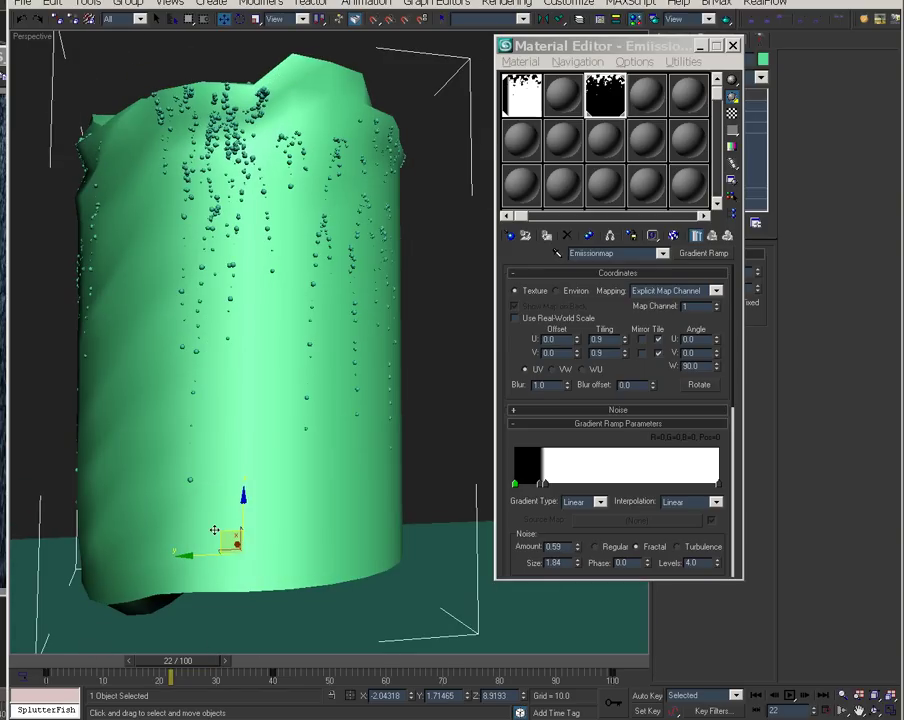
scroll(214, 530, down, 2)
scroll(214, 530, up, 2)
scroll(360, 430, up, 3)
scroll(360, 430, down, 3)
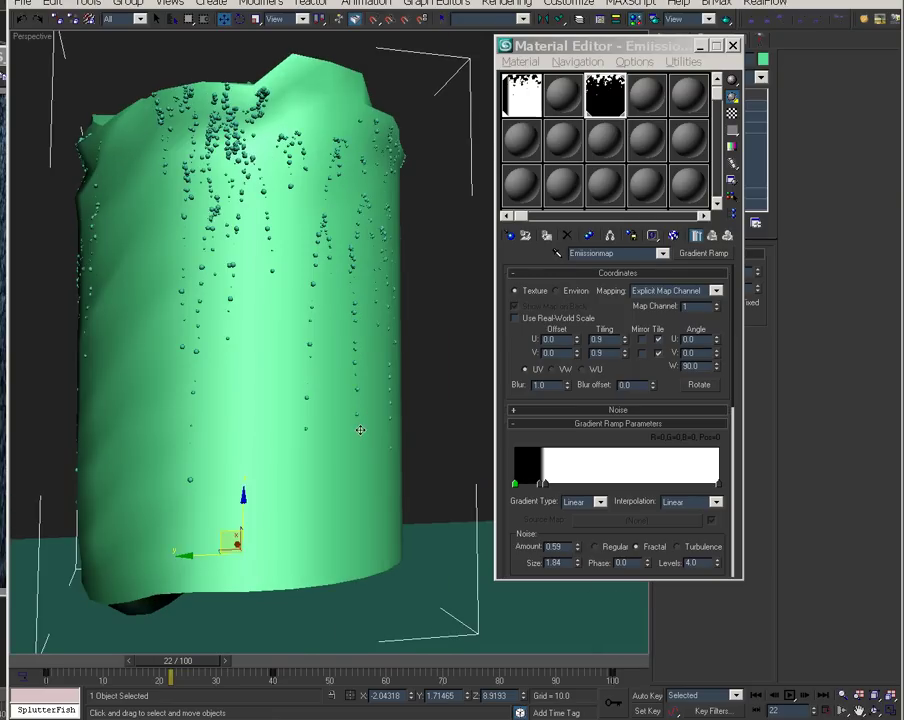